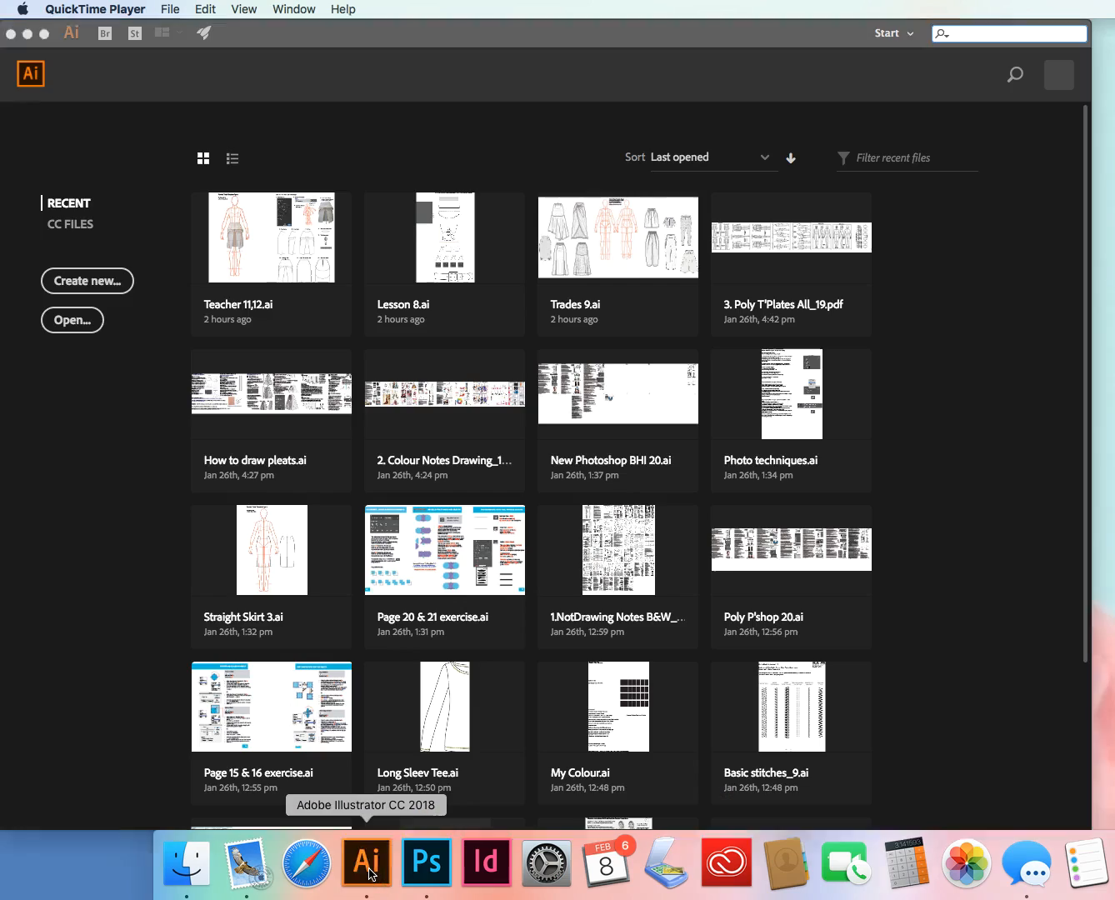
- Start a new document based on the A4 print preset
{"action": "left_click", "coordinate": [145, 10]}
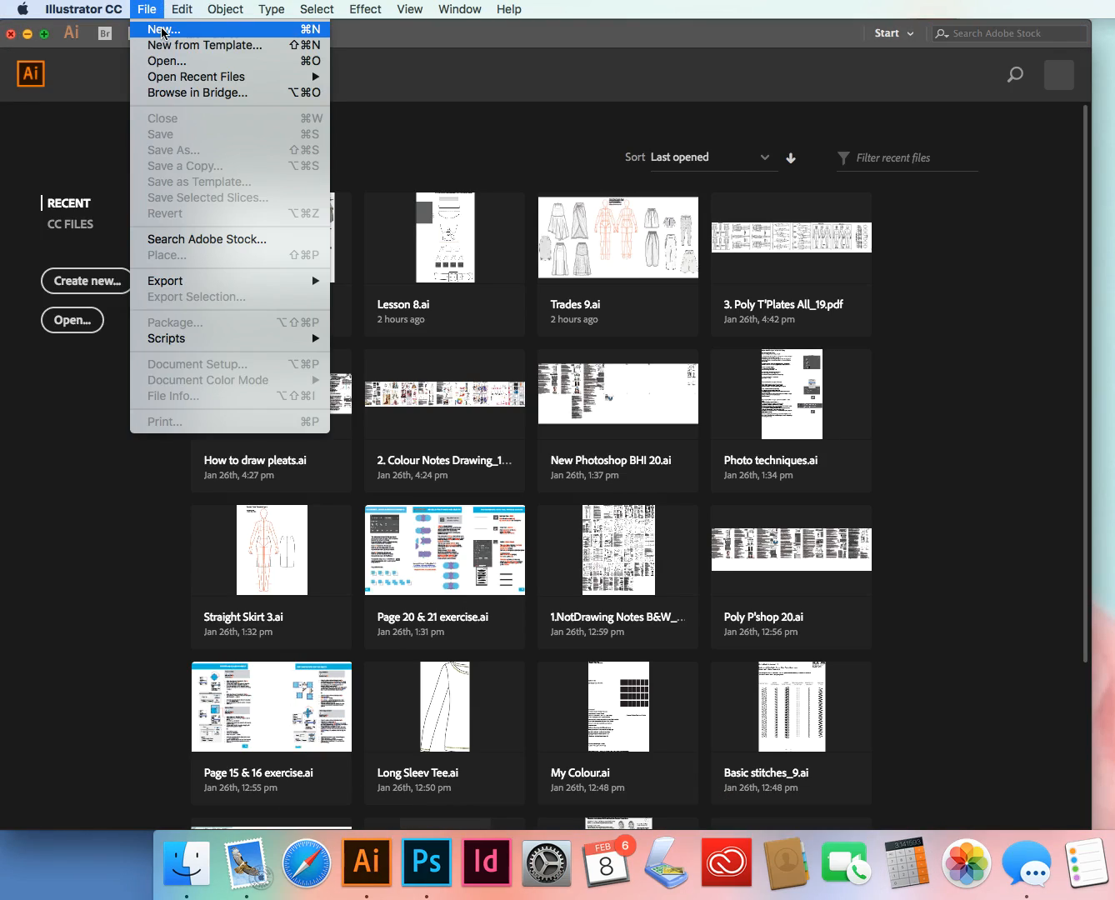
{"action": "left_click", "coordinate": [182, 34]}
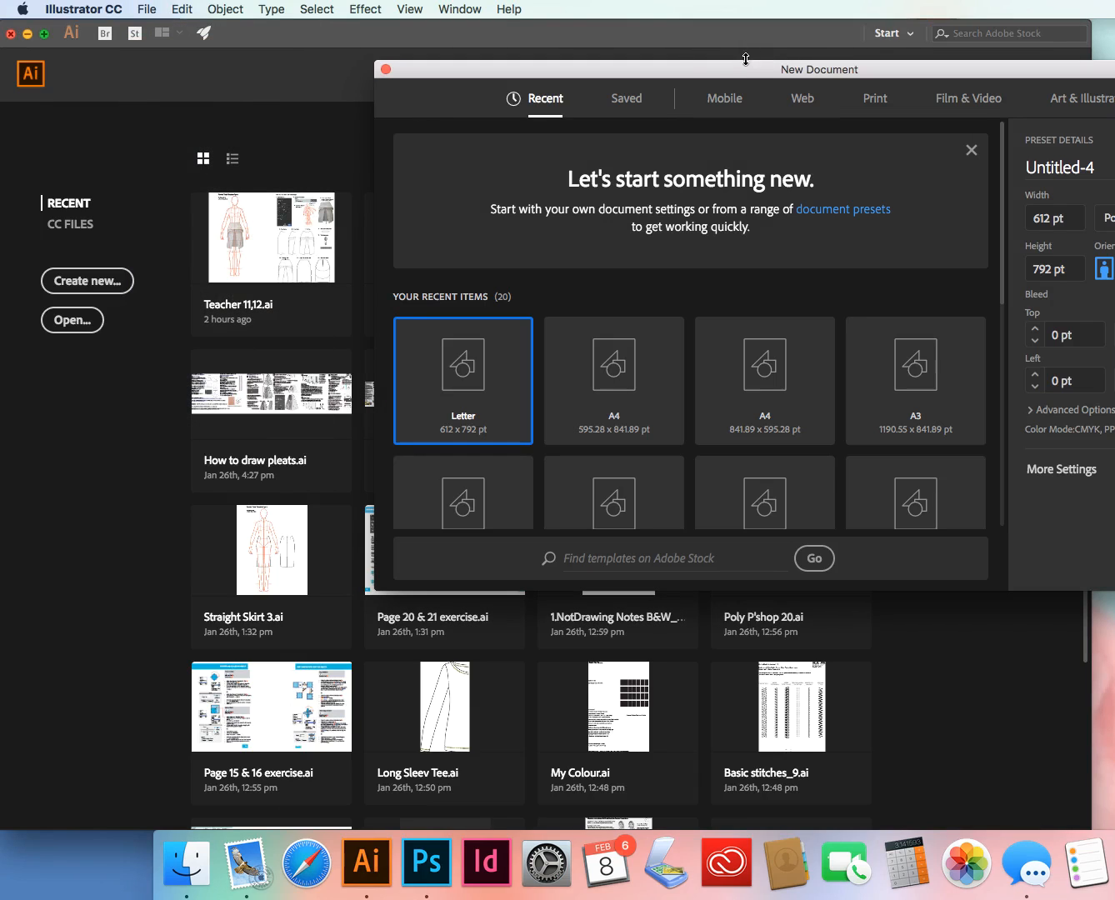
{"action": "left_click_drag", "start_coordinate": [738, 70], "coordinate": [463, 46]}
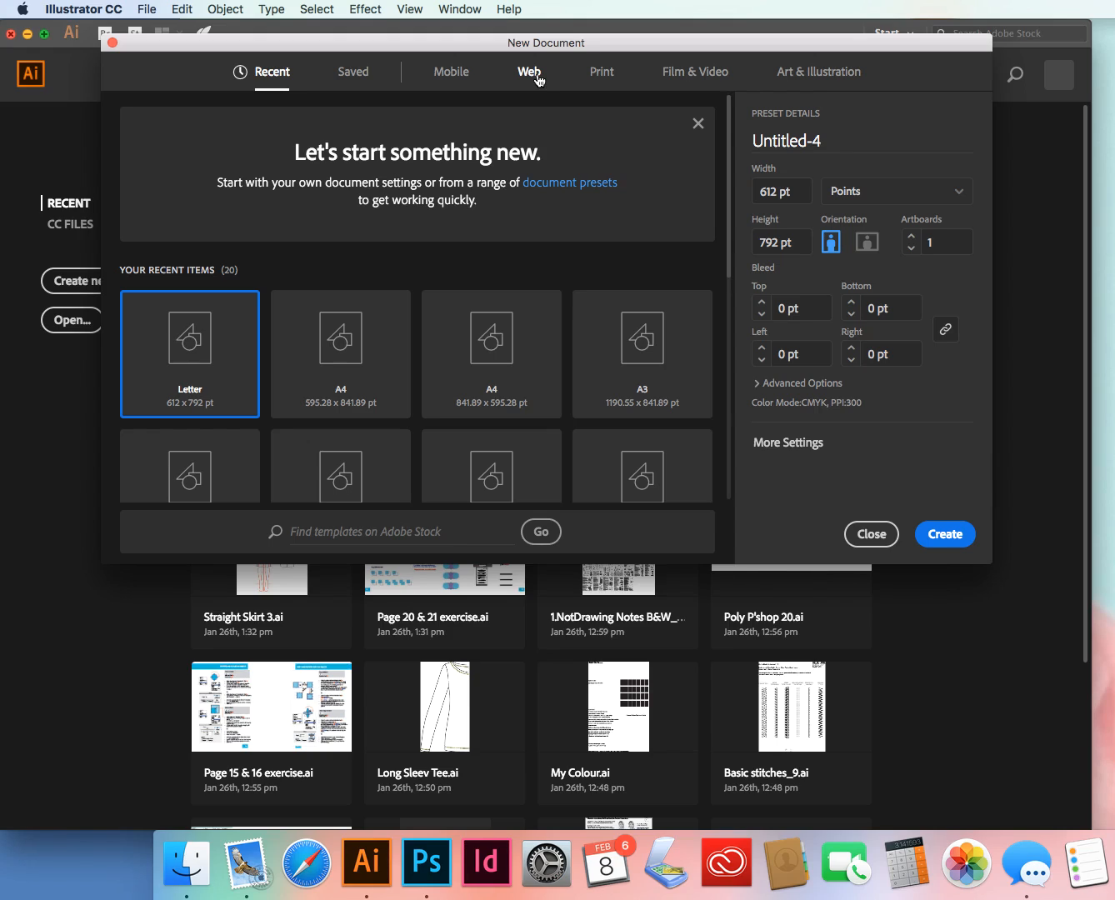
{"action": "left_click", "coordinate": [605, 82]}
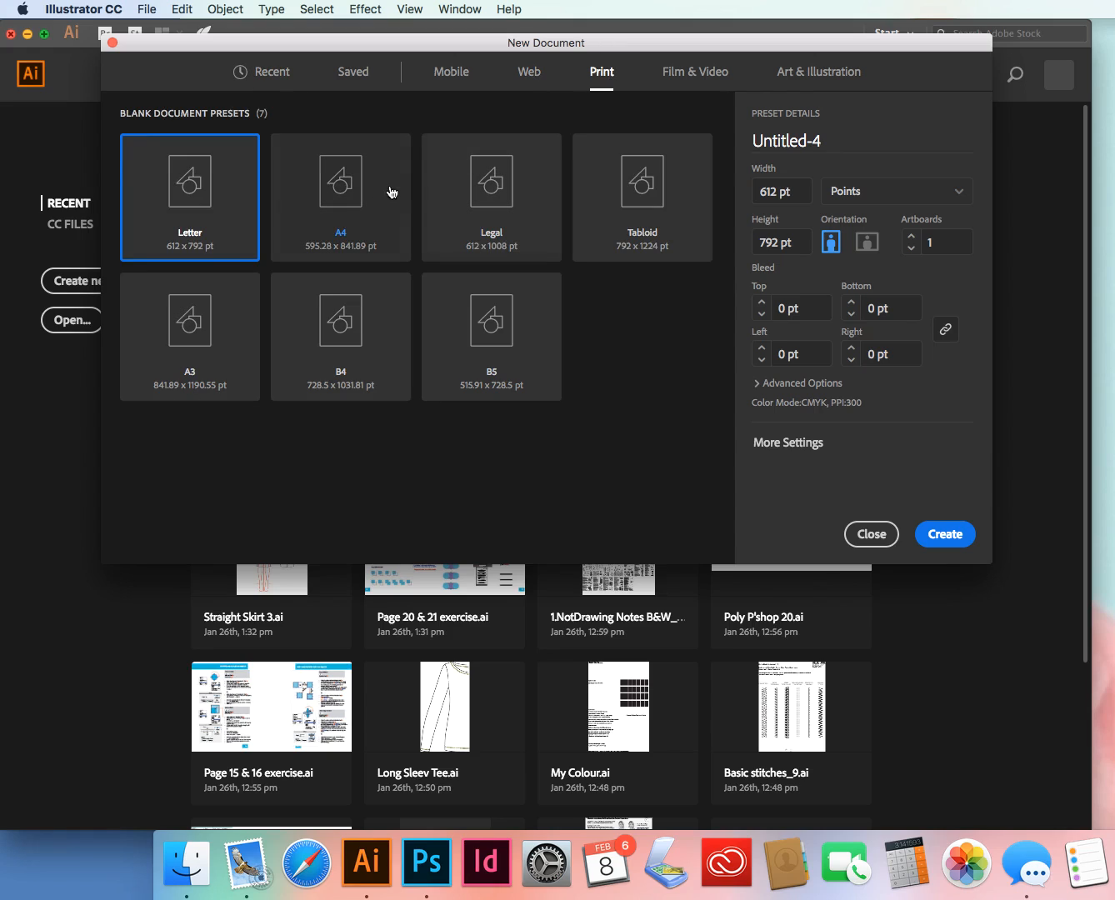
{"action": "left_click", "coordinate": [341, 181]}
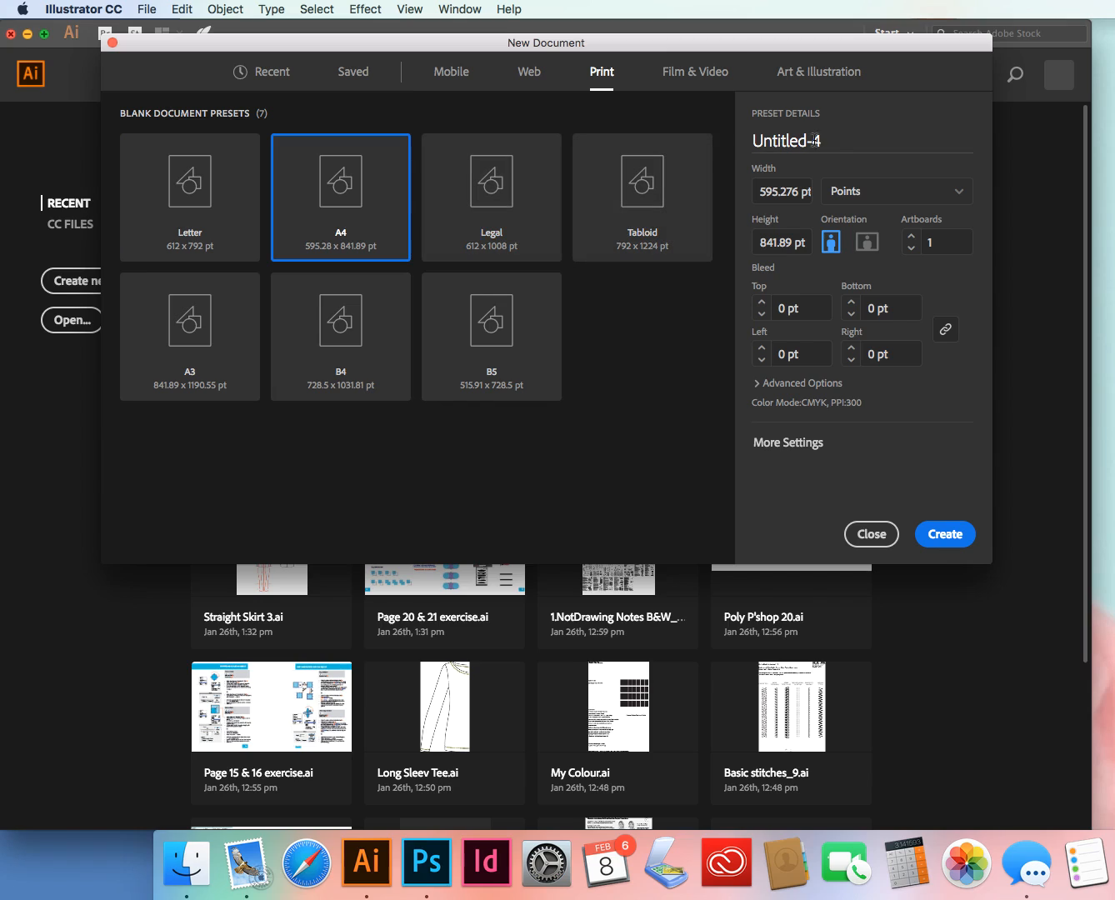
- Name the new document Lesson 3, set its units to Centimeters, and create it
{"action": "left_click_drag", "start_coordinate": [840, 143], "coordinate": [699, 150]}
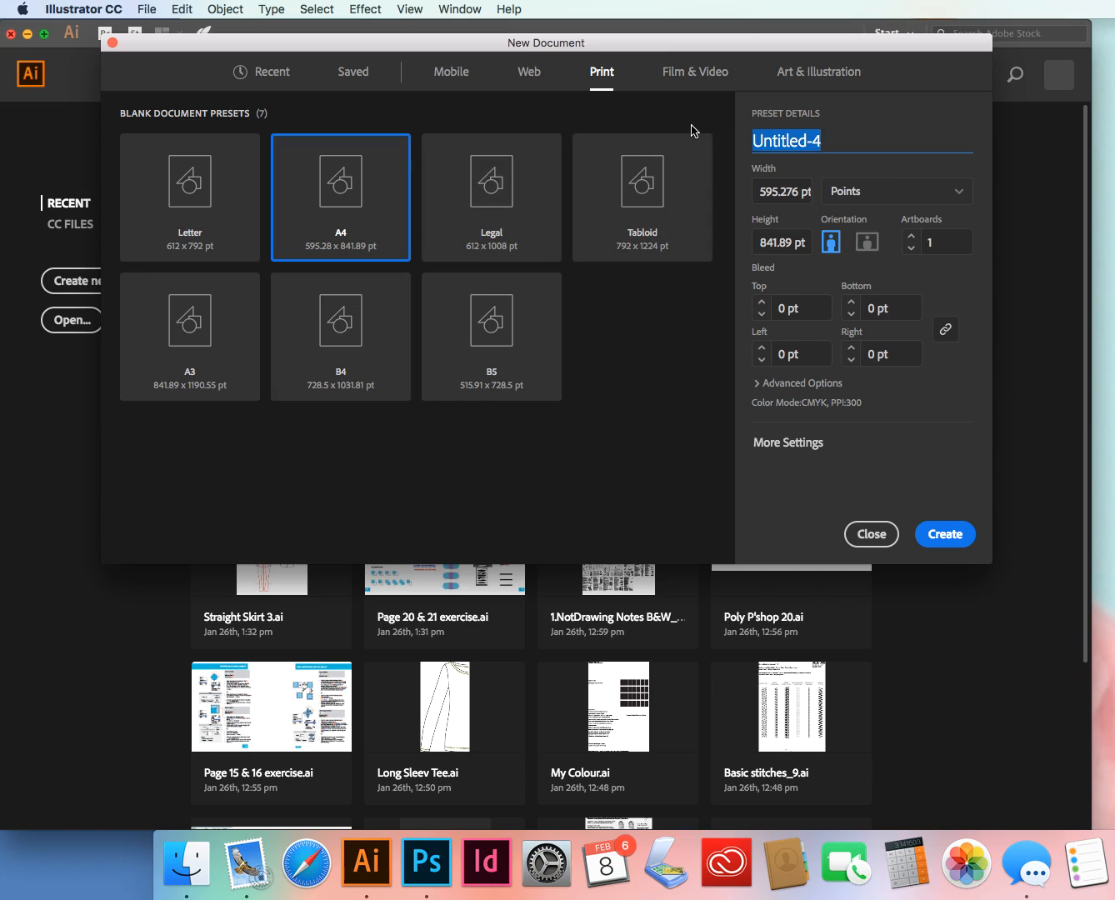
{"action": "type", "text": "Le"}
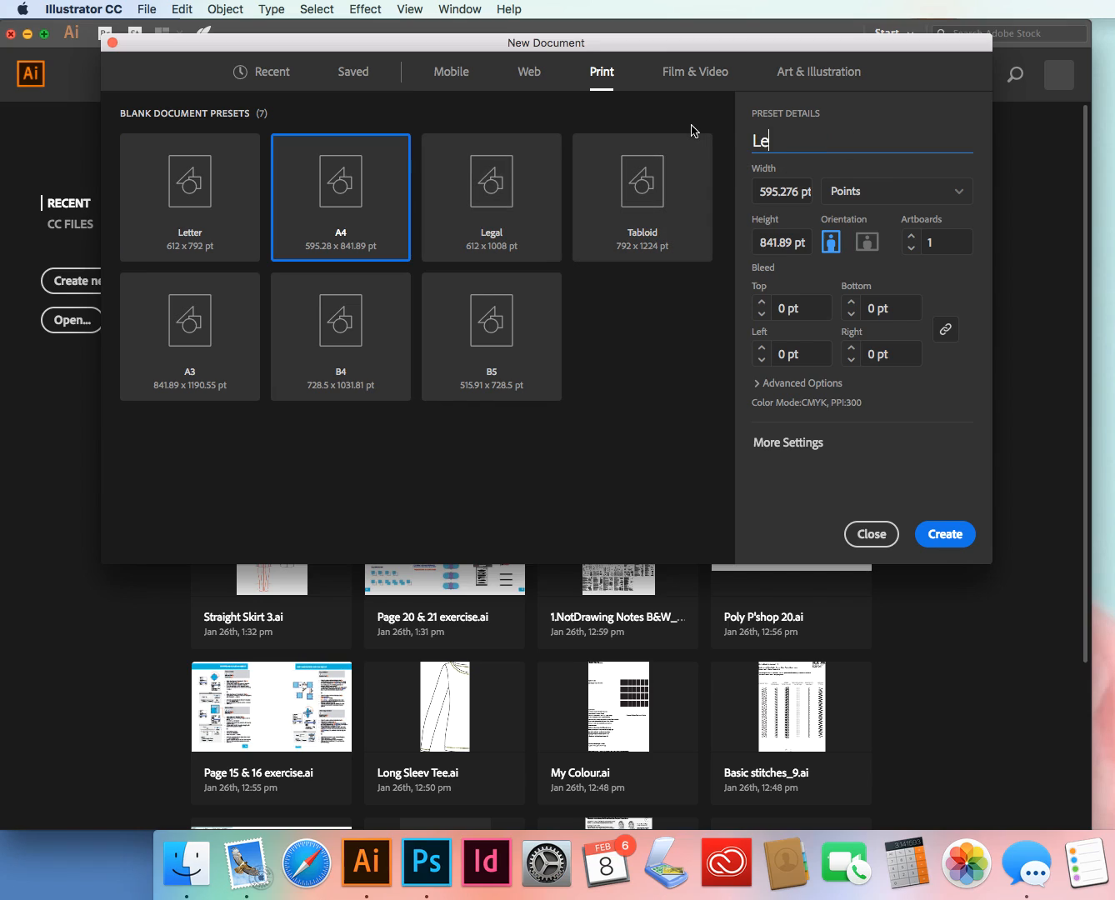
{"action": "type", "text": "sson 3"}
{"action": "left_click", "coordinate": [960, 192]}
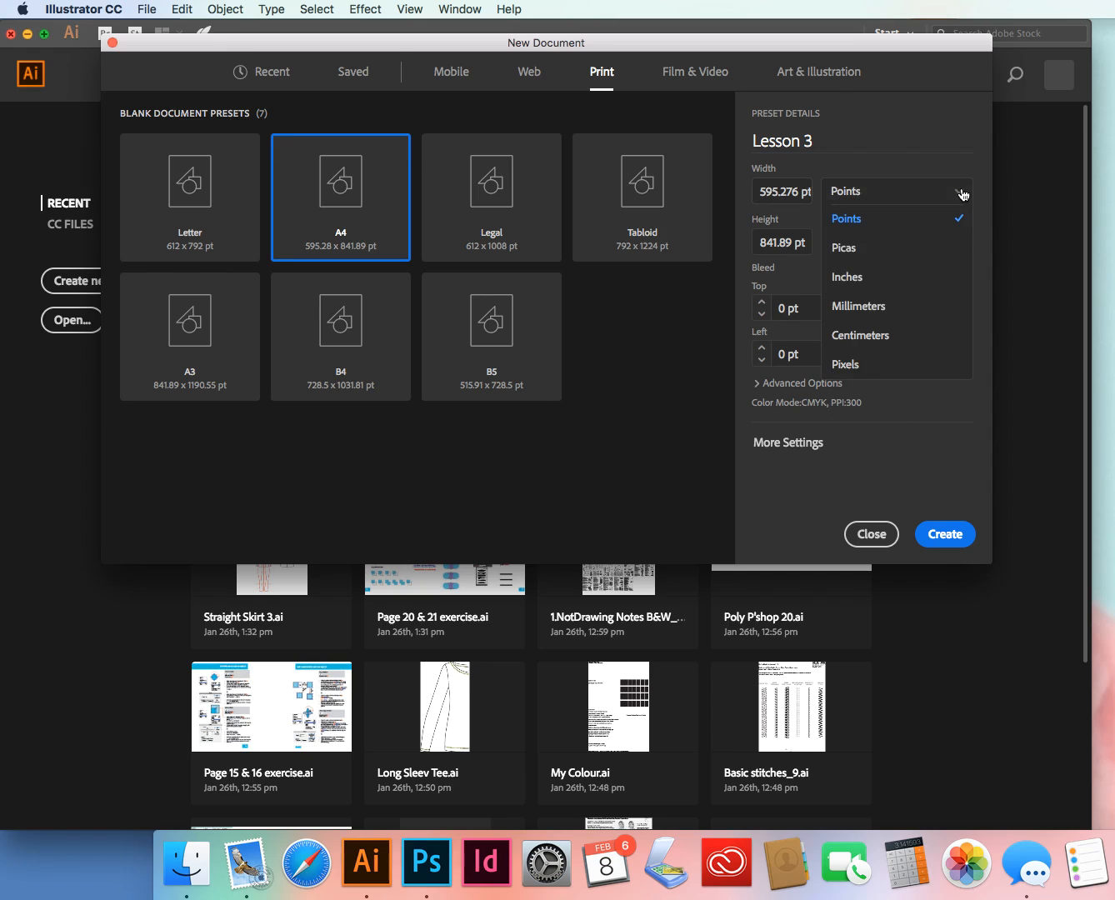
{"action": "left_click", "coordinate": [860, 336]}
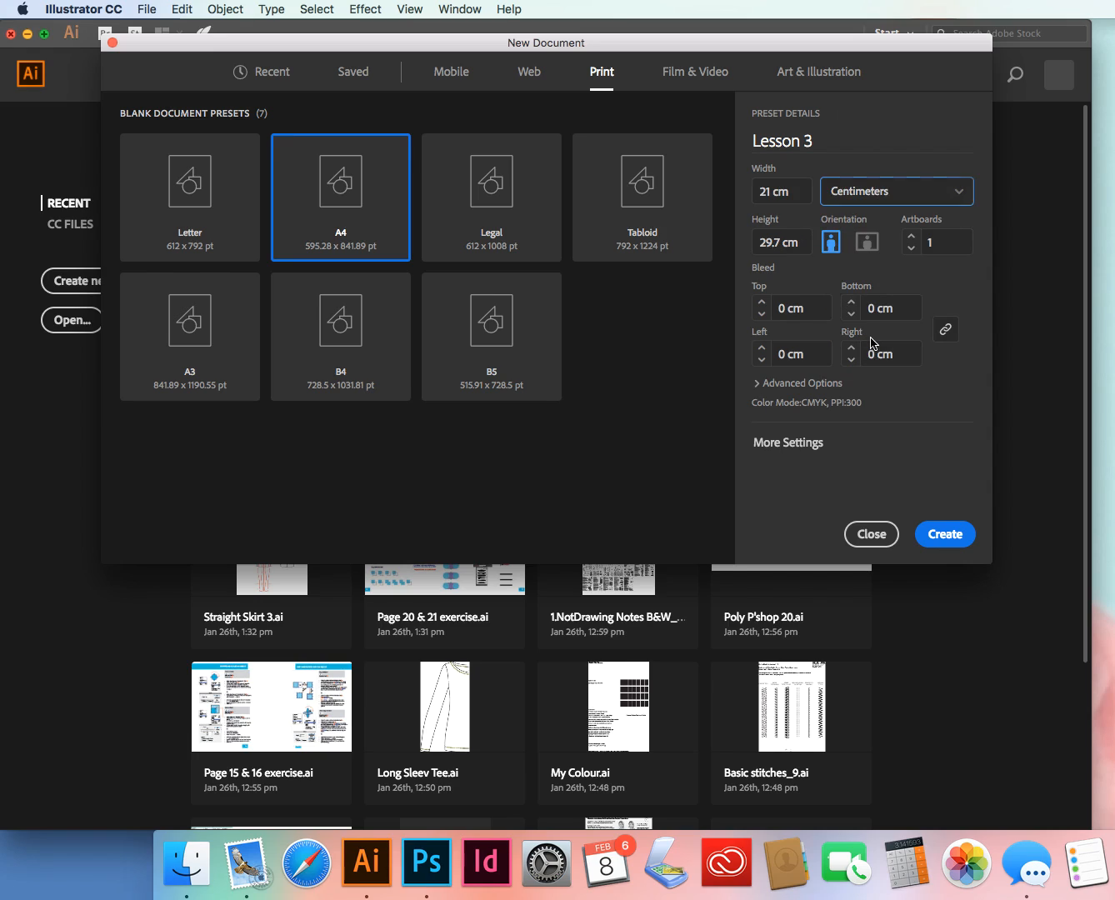
{"action": "left_click", "coordinate": [954, 533]}
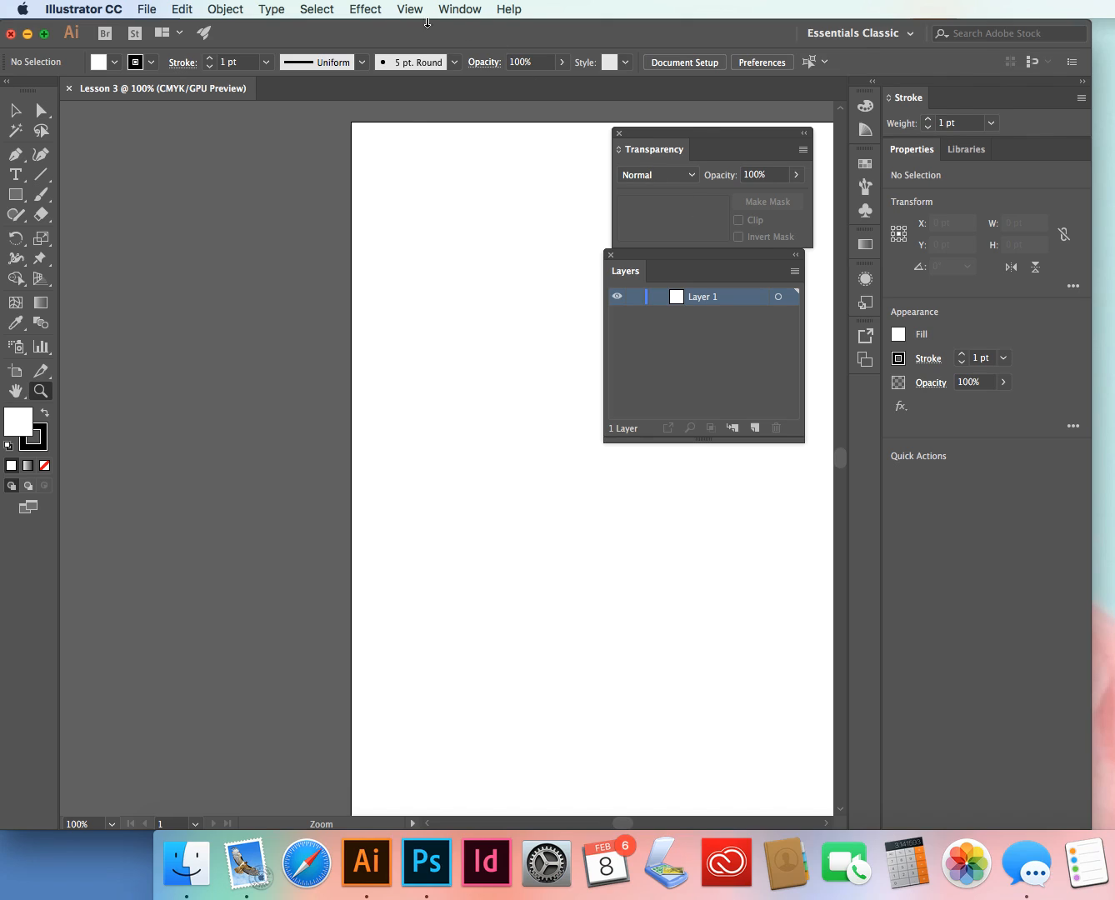
- Reset the Essentials Classic workspace and arrange the tools in two columns
{"action": "left_click", "coordinate": [460, 9]}
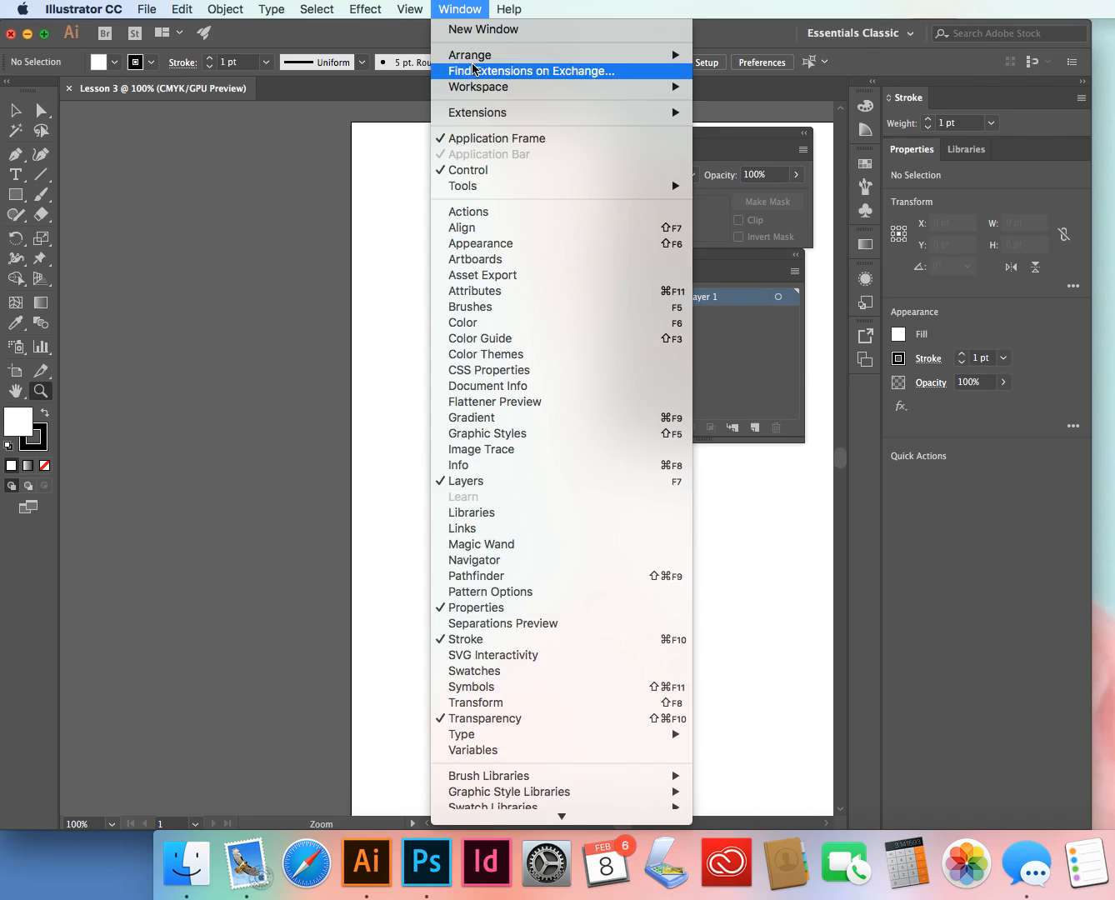
{"action": "mouse_move", "coordinate": [474, 89]}
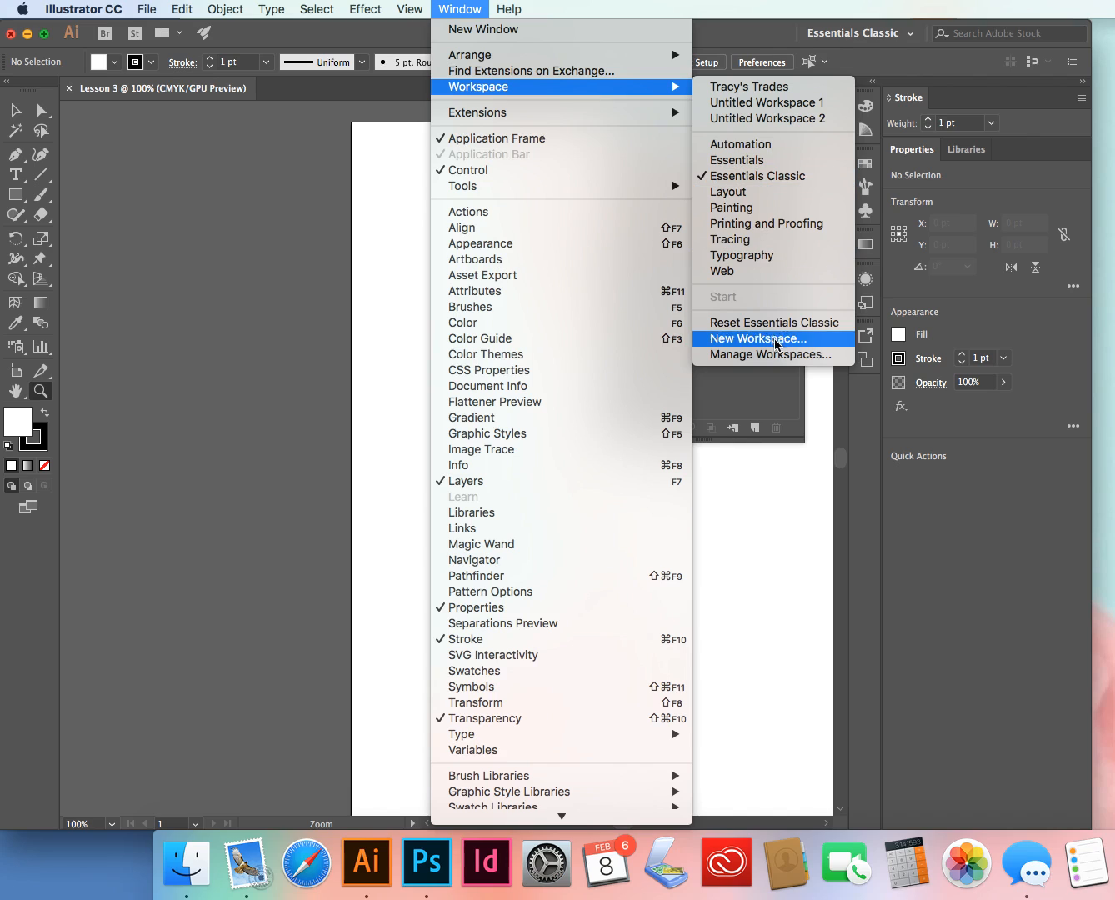
{"action": "left_click", "coordinate": [776, 325]}
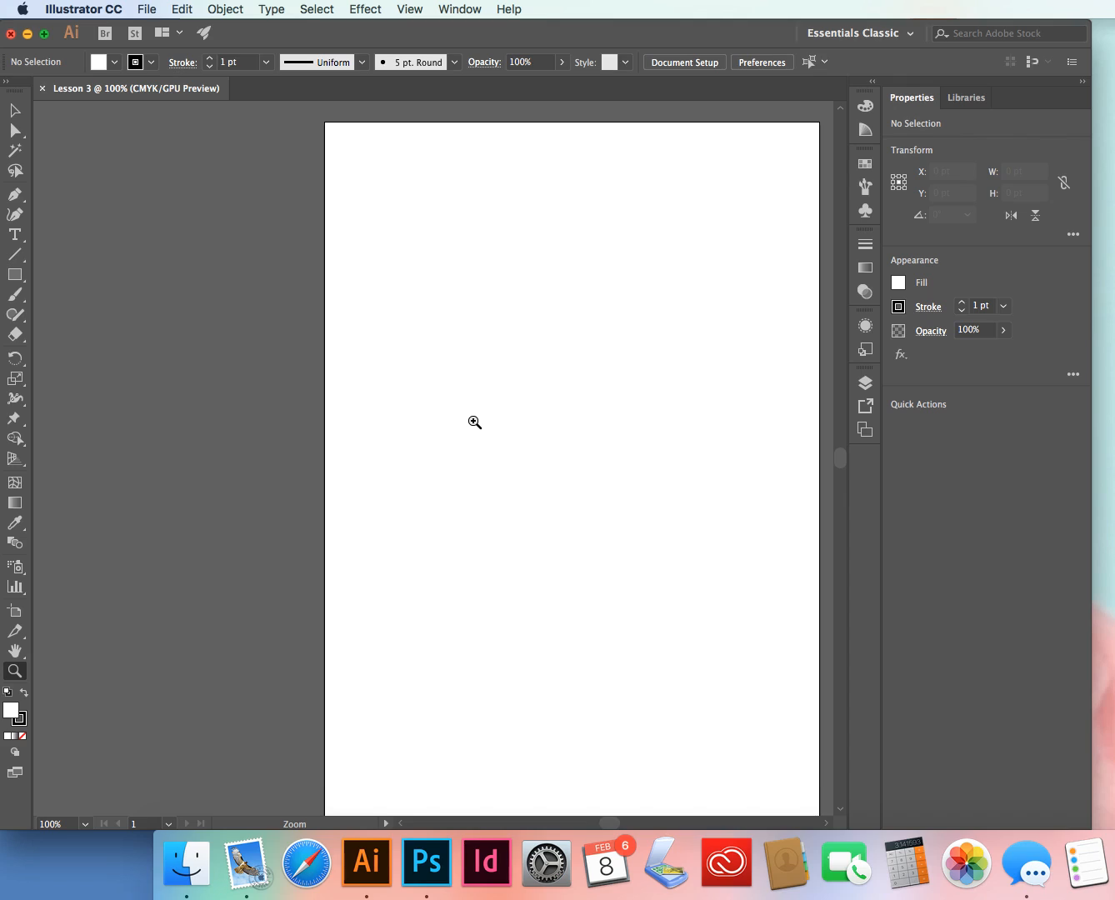
{"action": "left_click", "coordinate": [6, 82]}
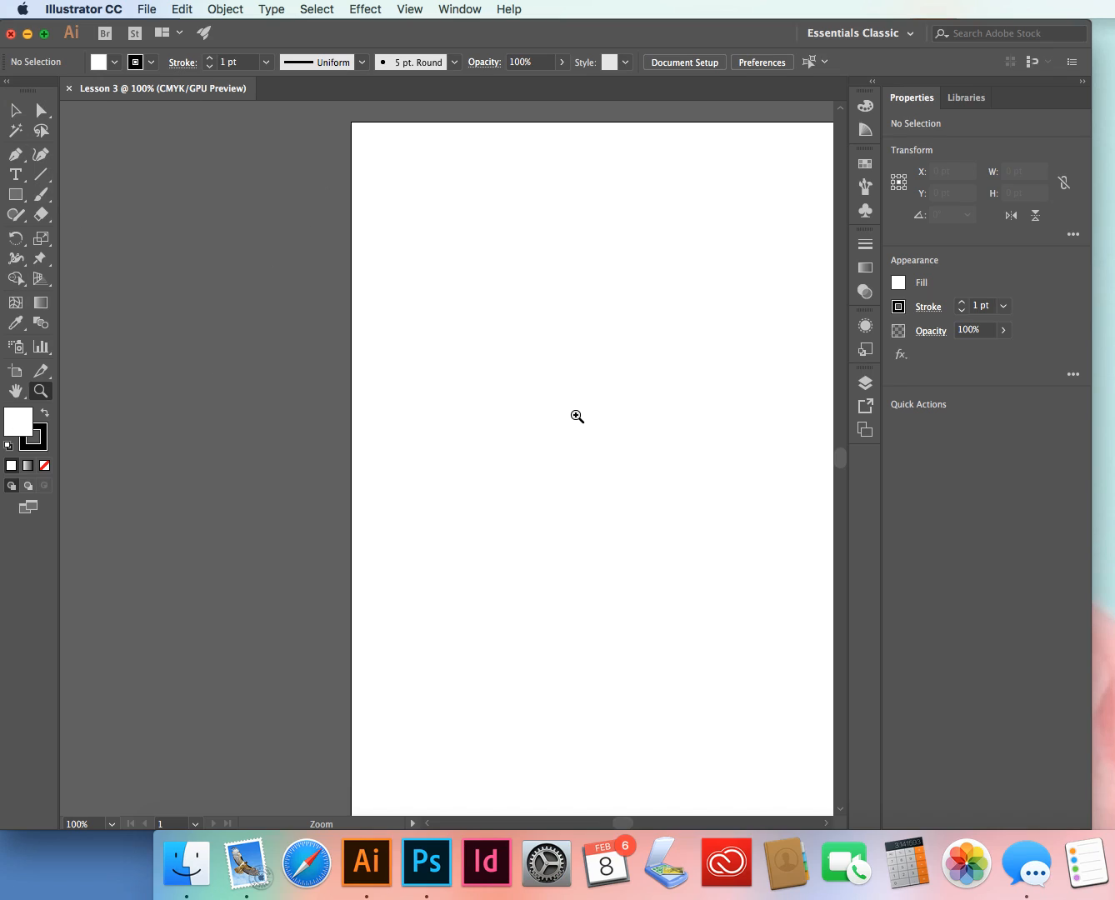
{"action": "key", "text": "space"}
{"action": "left_click_drag", "start_coordinate": [653, 358], "coordinate": [491, 342]}
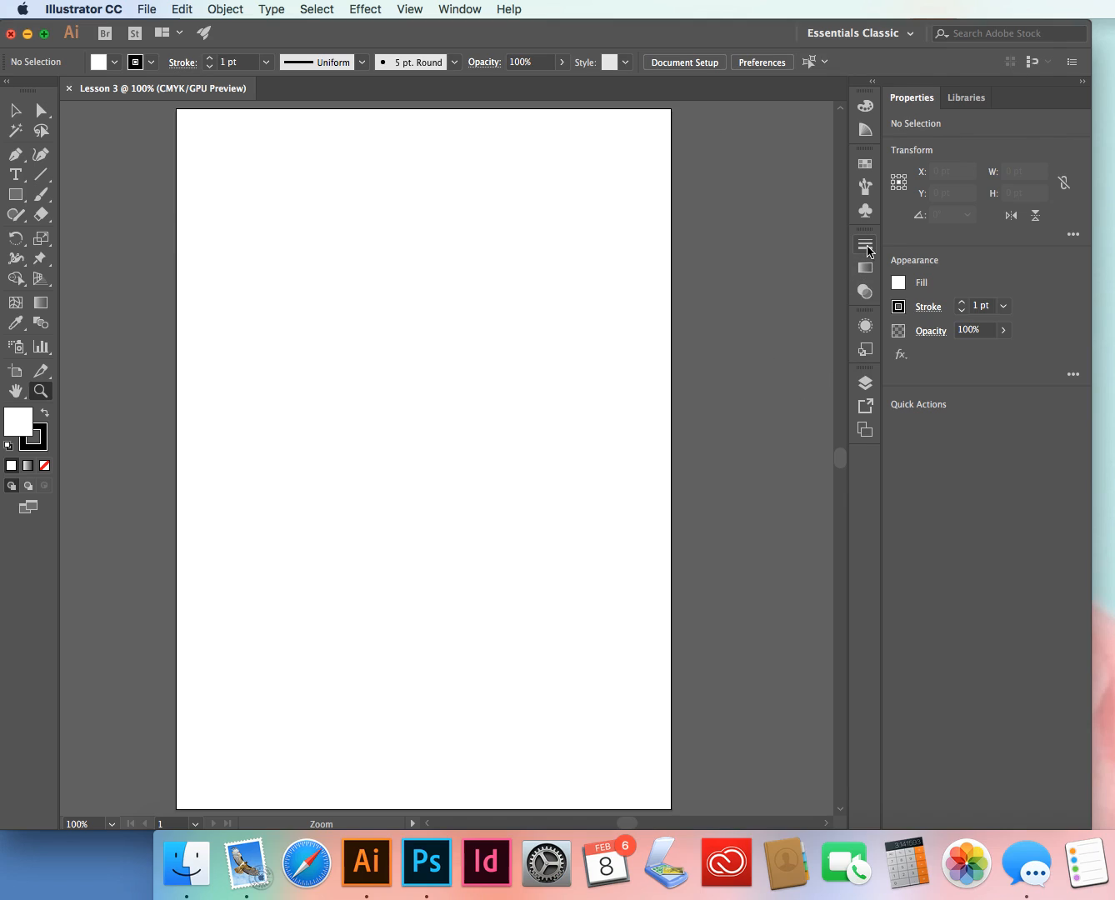
- Stack the Stroke, Transparency and Layers panels into one expanded group and dock it above Properties
{"action": "left_click_drag", "start_coordinate": [869, 248], "coordinate": [736, 197]}
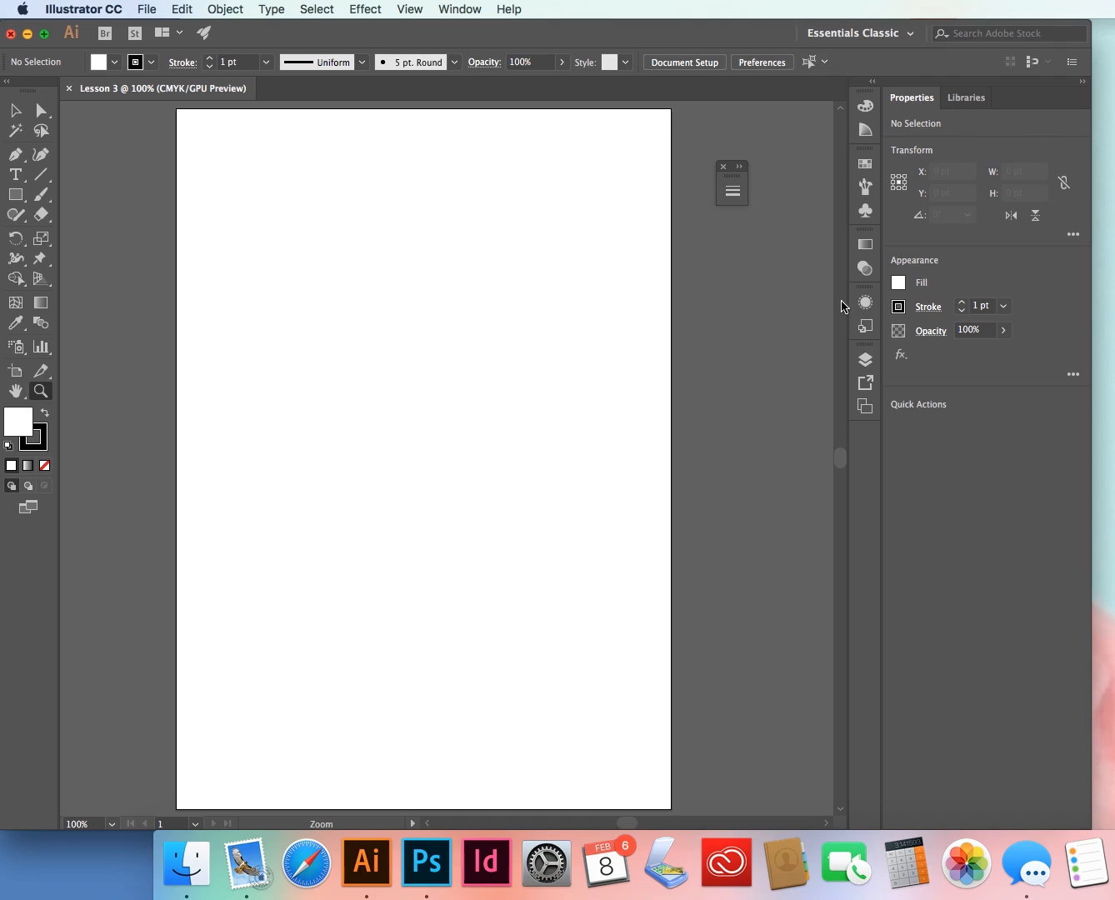
{"action": "mouse_move", "coordinate": [865, 267]}
{"action": "left_mouse_down"}
{"action": "mouse_move", "coordinate": [817, 280]}
{"action": "mouse_move", "coordinate": [723, 264]}
{"action": "mouse_move", "coordinate": [736, 221]}
{"action": "left_mouse_up"}
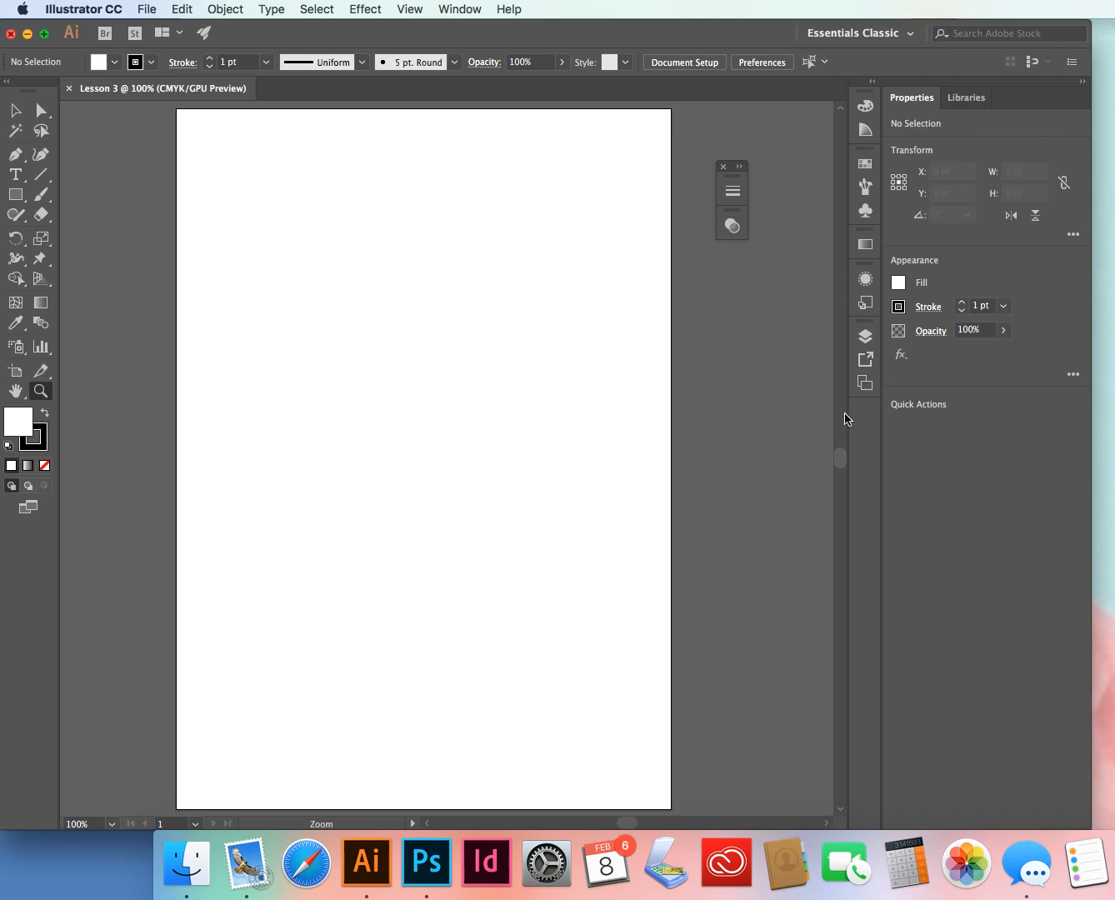
{"action": "left_click_drag", "start_coordinate": [868, 347], "coordinate": [728, 263]}
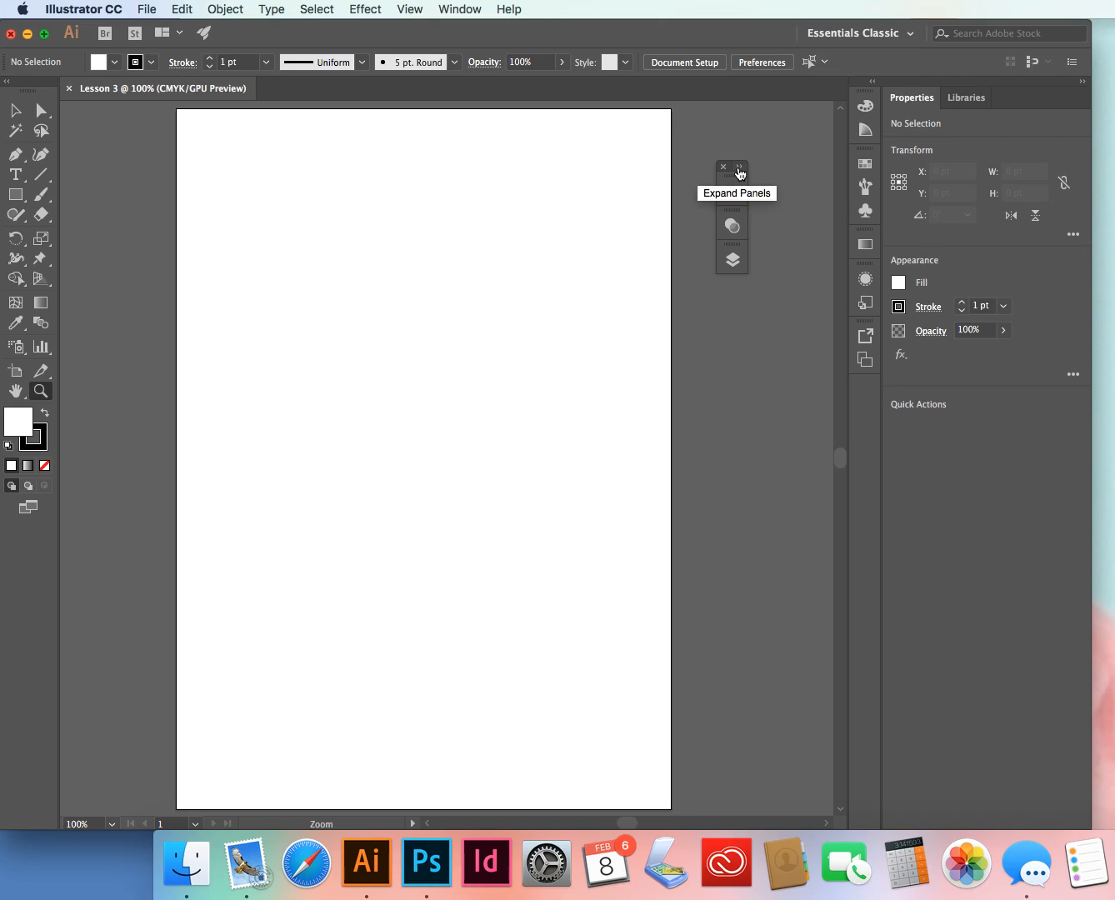
{"action": "left_click", "coordinate": [739, 171]}
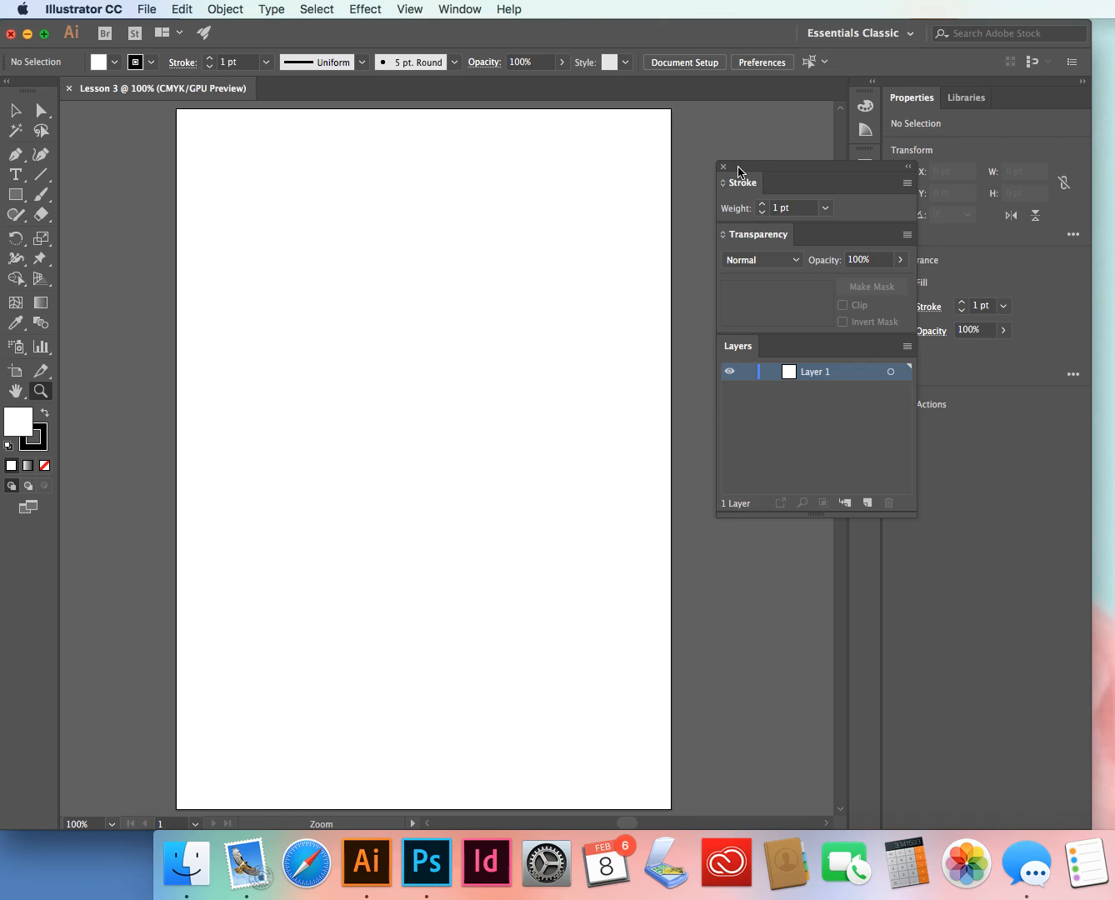
{"action": "left_click_drag", "start_coordinate": [763, 171], "coordinate": [655, 140]}
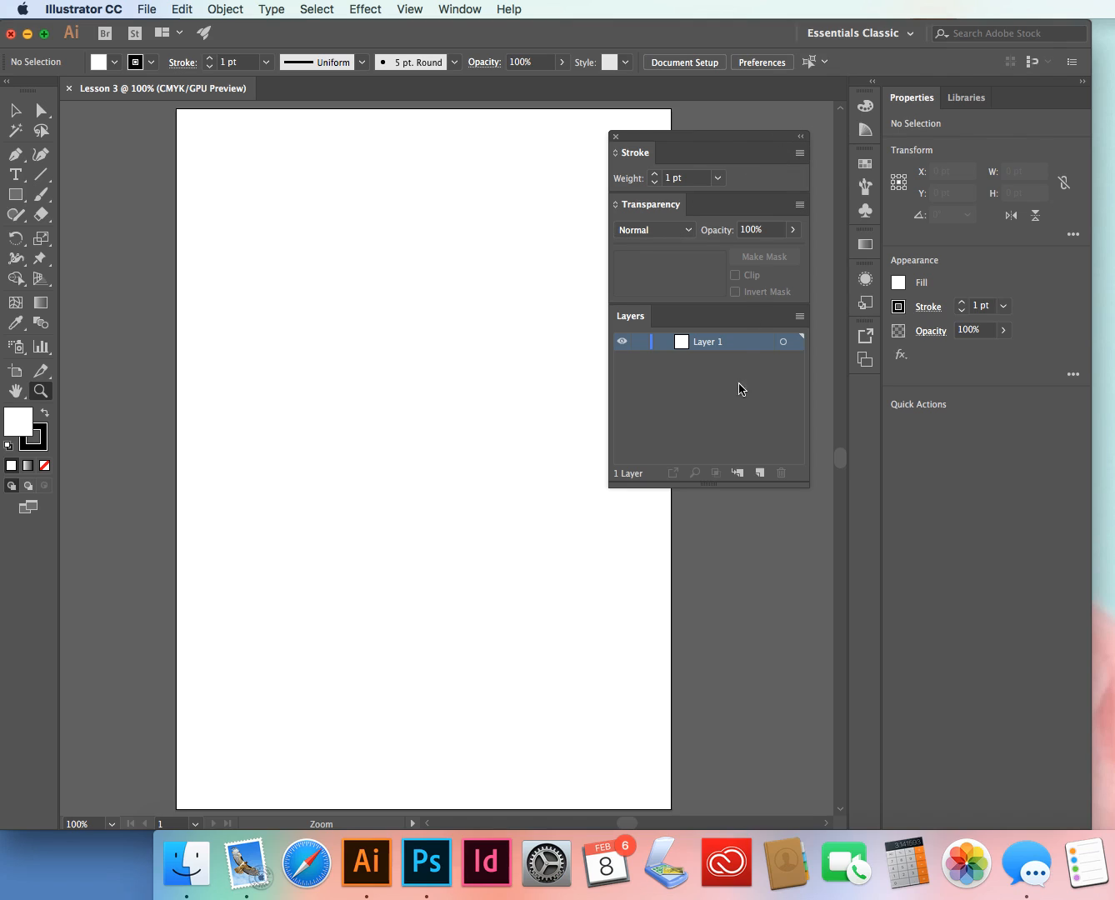
{"action": "mouse_move", "coordinate": [745, 134]}
{"action": "left_mouse_down"}
{"action": "mouse_move", "coordinate": [935, 406]}
{"action": "mouse_move", "coordinate": [1040, 277]}
{"action": "mouse_move", "coordinate": [1006, 90]}
{"action": "mouse_move", "coordinate": [1020, 87]}
{"action": "left_mouse_up"}
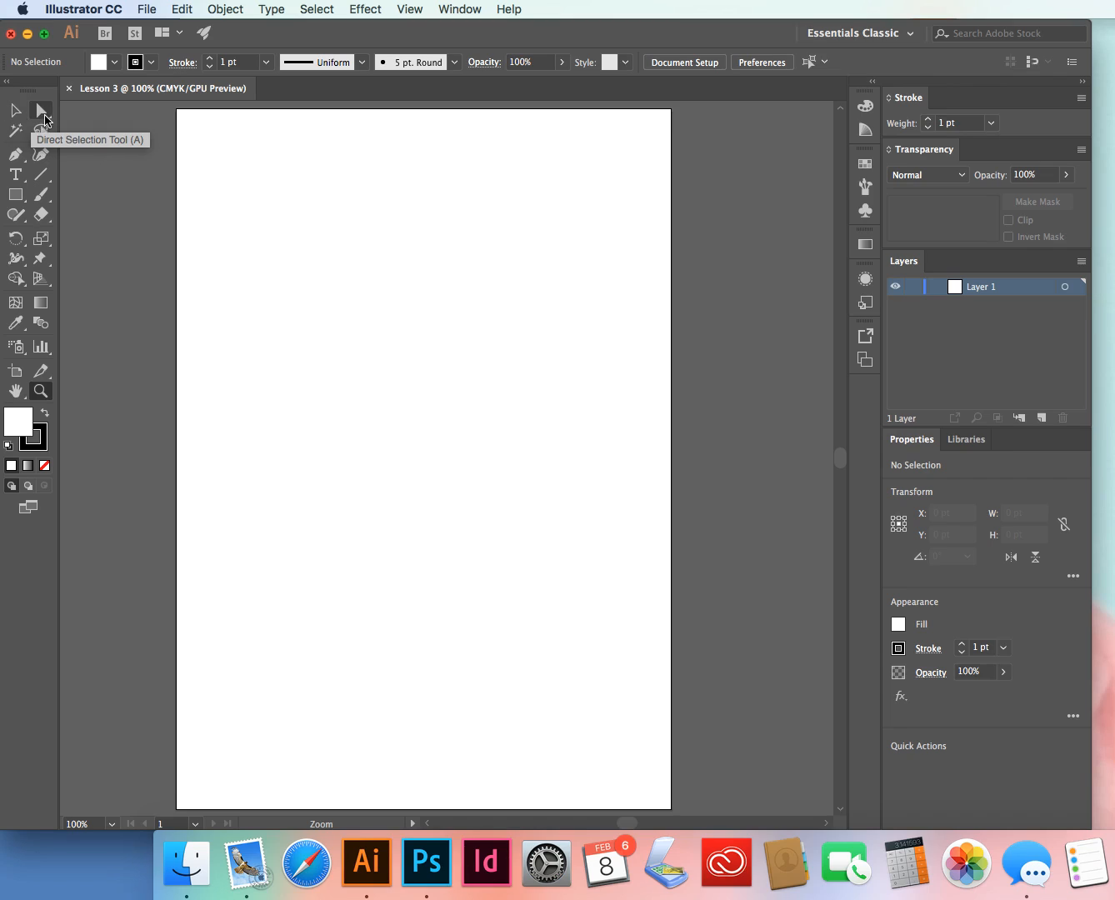
{"action": "left_click", "coordinate": [45, 121]}
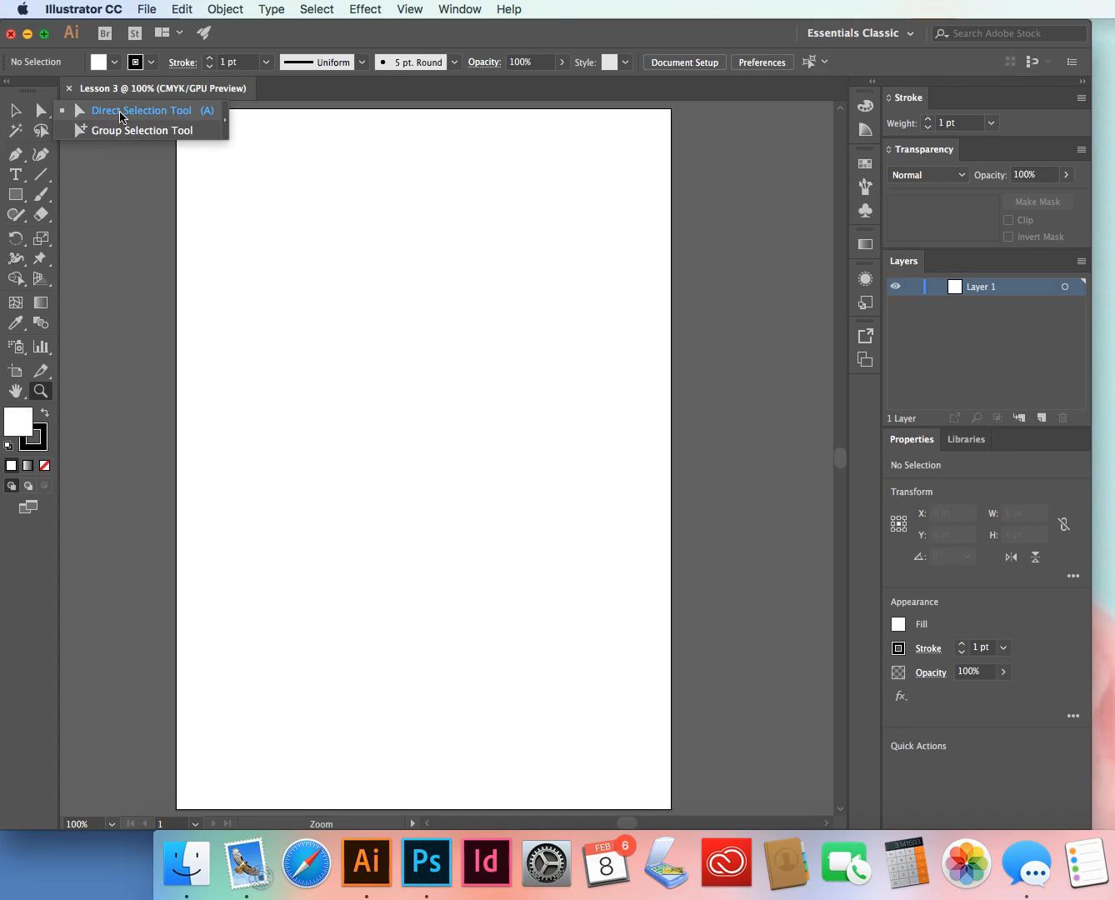
{"action": "left_click", "coordinate": [111, 207]}
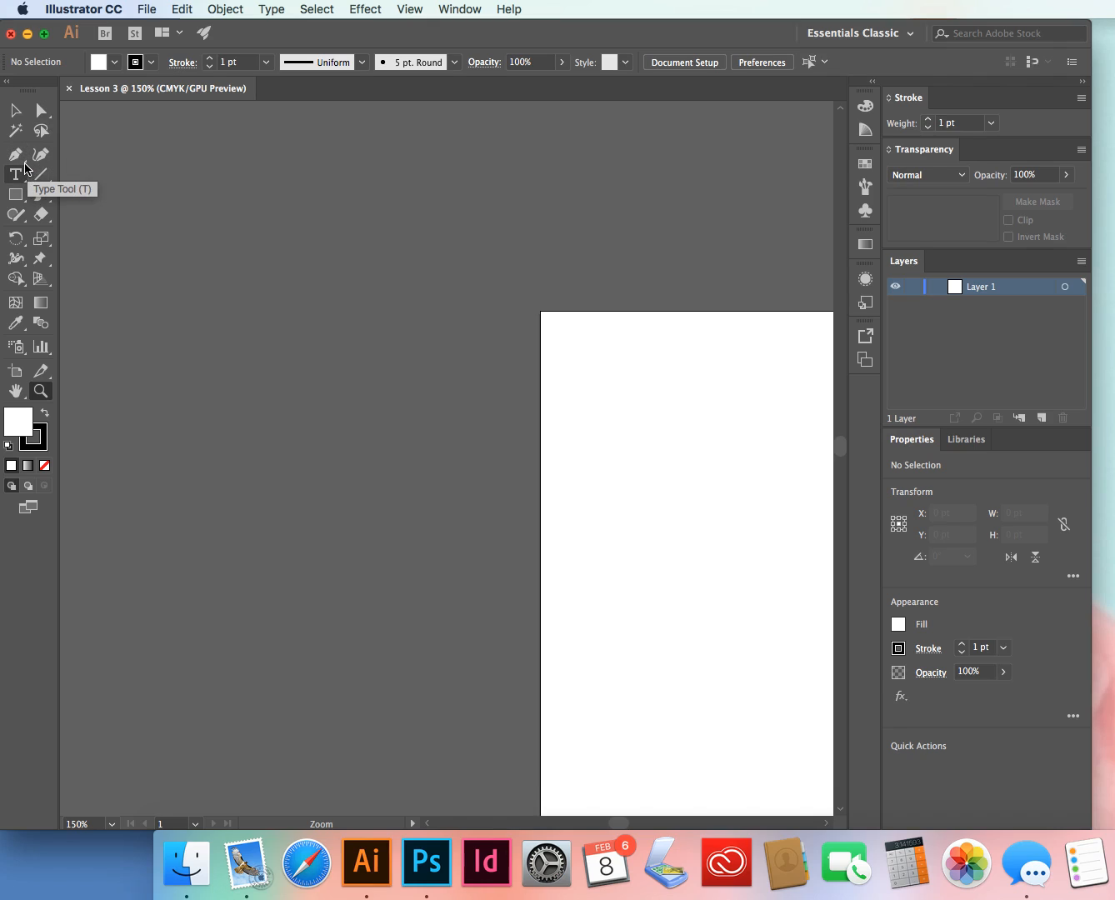
{"action": "left_click", "coordinate": [25, 168]}
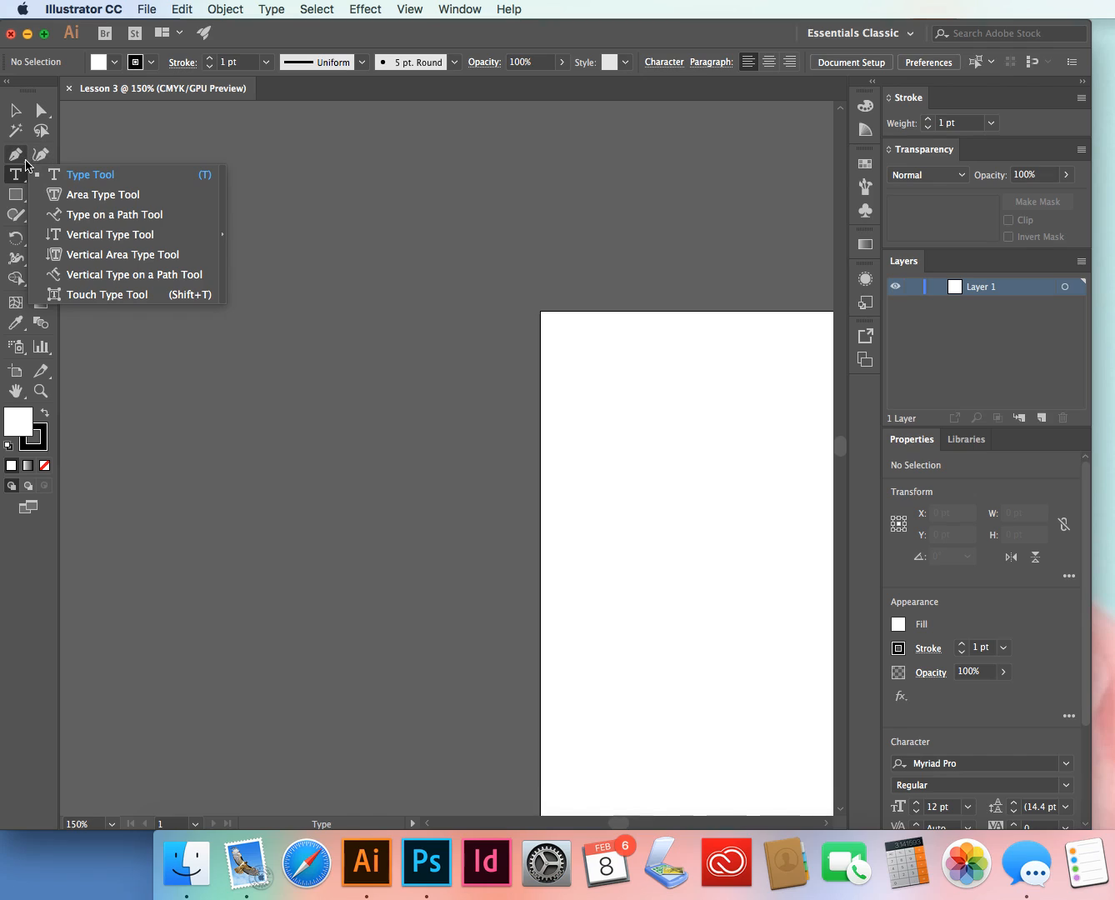
{"action": "left_click", "coordinate": [26, 160]}
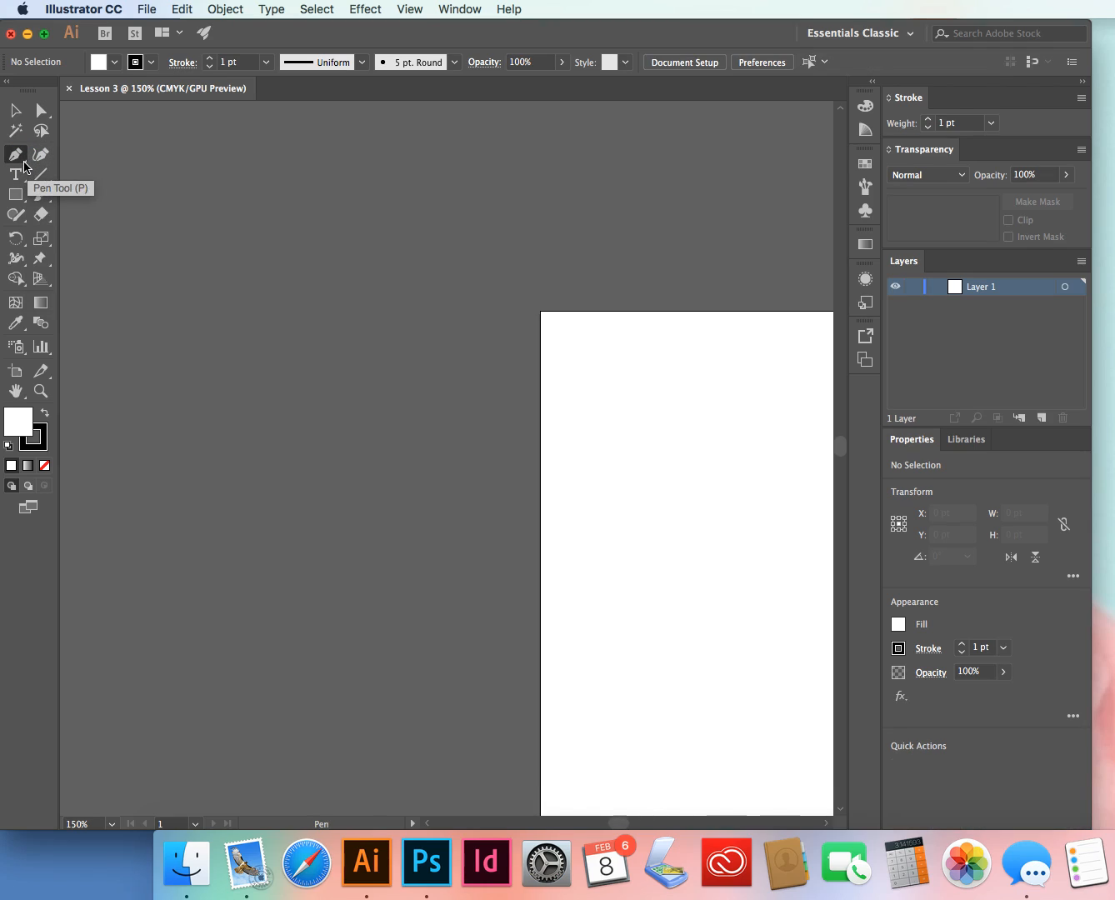
{"action": "left_click", "coordinate": [159, 192]}
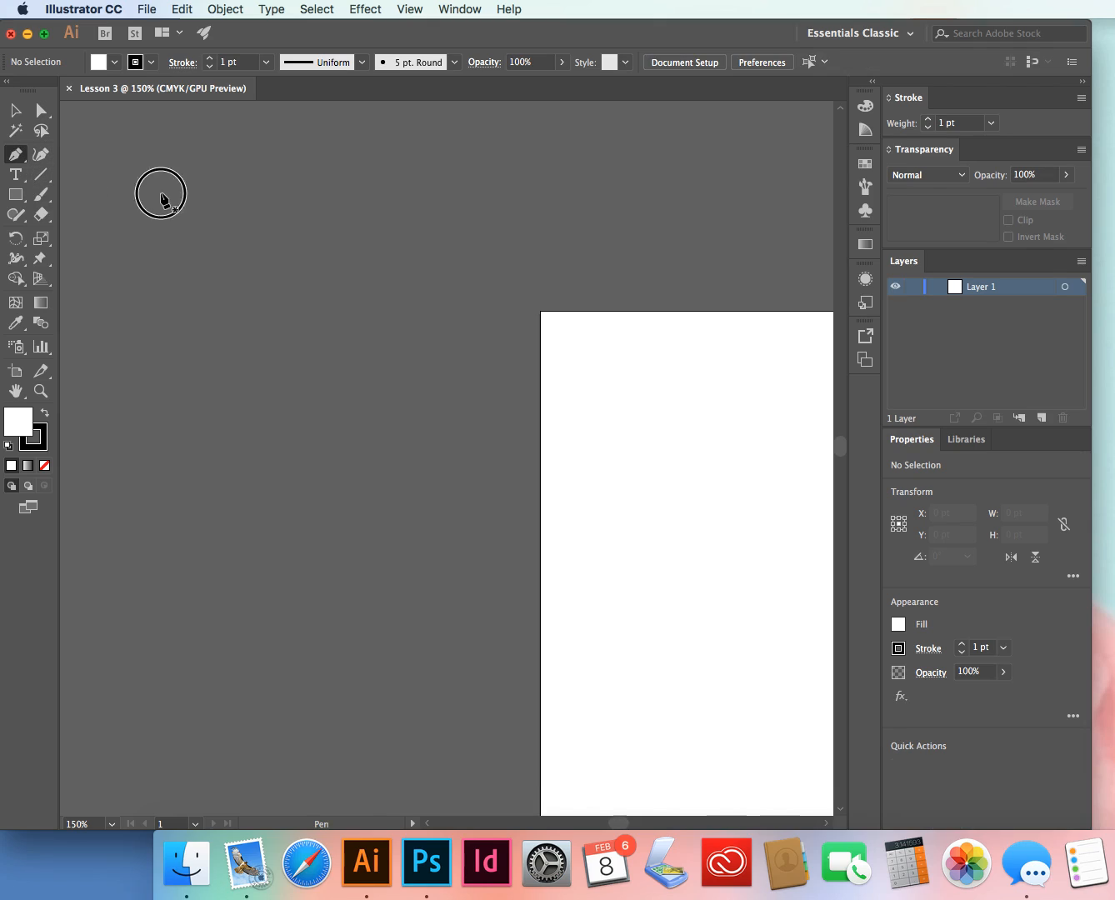
{"action": "left_click", "coordinate": [160, 194]}
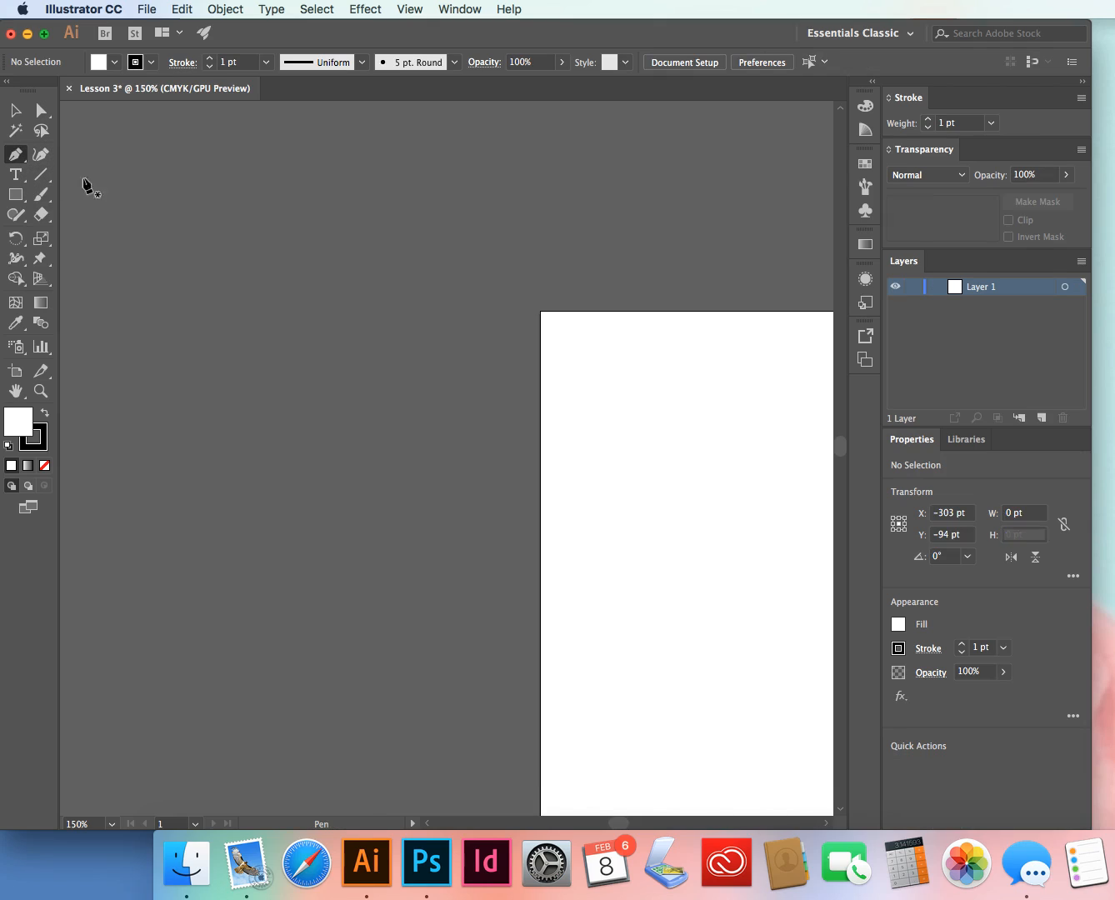
- Tear off the Pen Tool group as a floating strip and place it beside the tools, just below the document title
{"action": "left_click", "coordinate": [27, 164]}
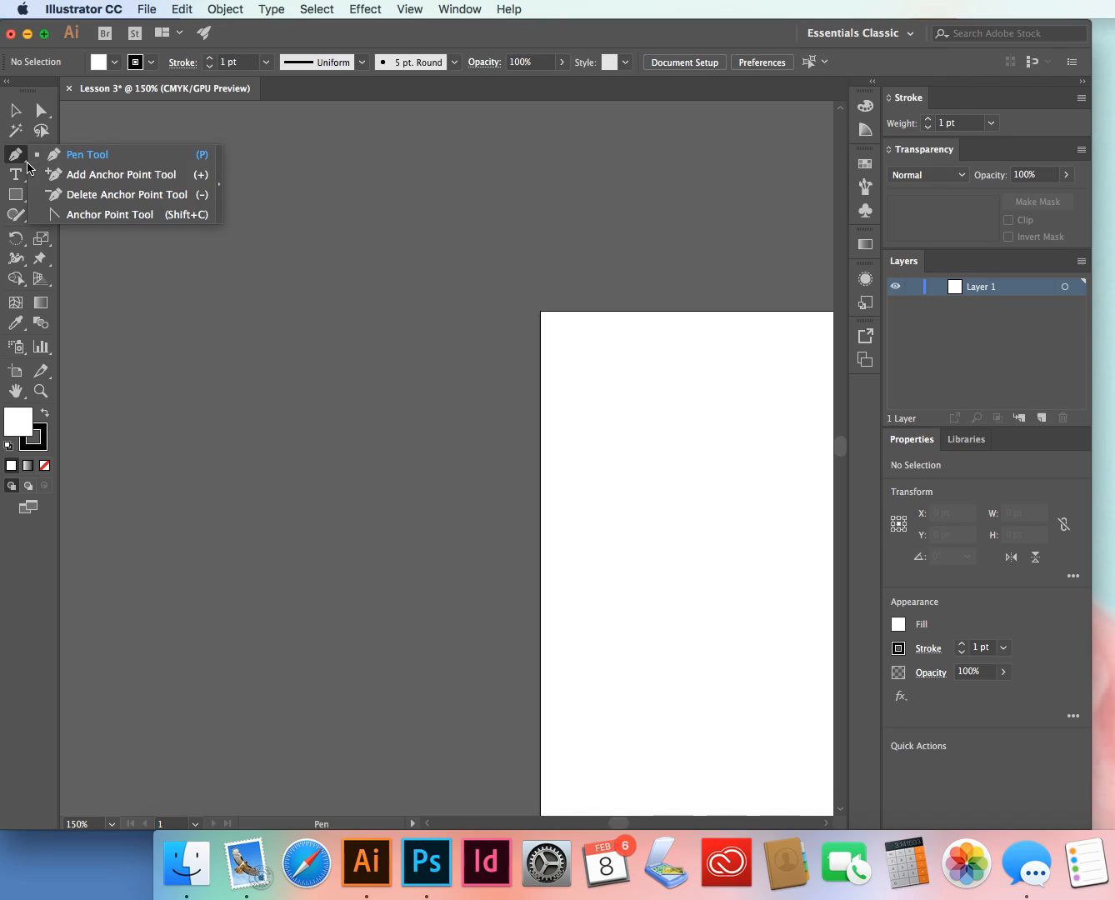
{"action": "left_click", "coordinate": [220, 157]}
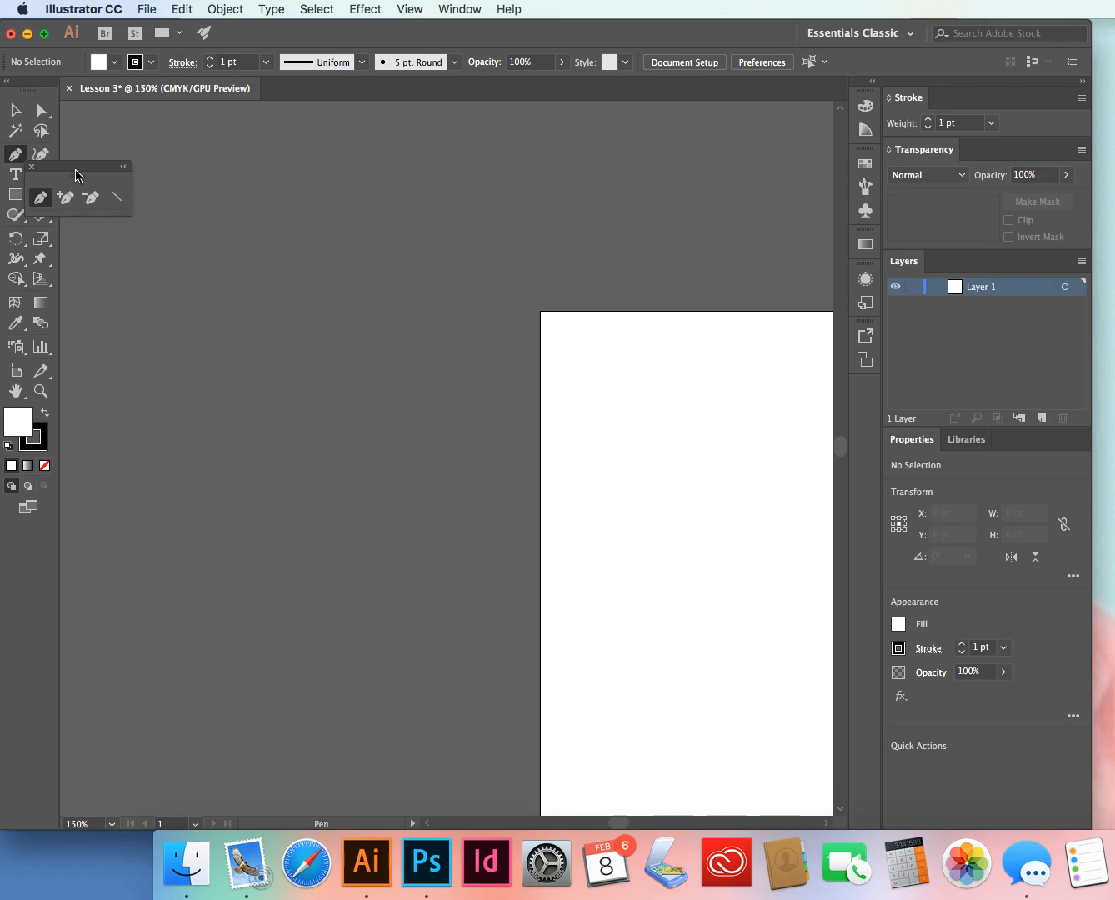
{"action": "left_click_drag", "start_coordinate": [88, 175], "coordinate": [120, 119]}
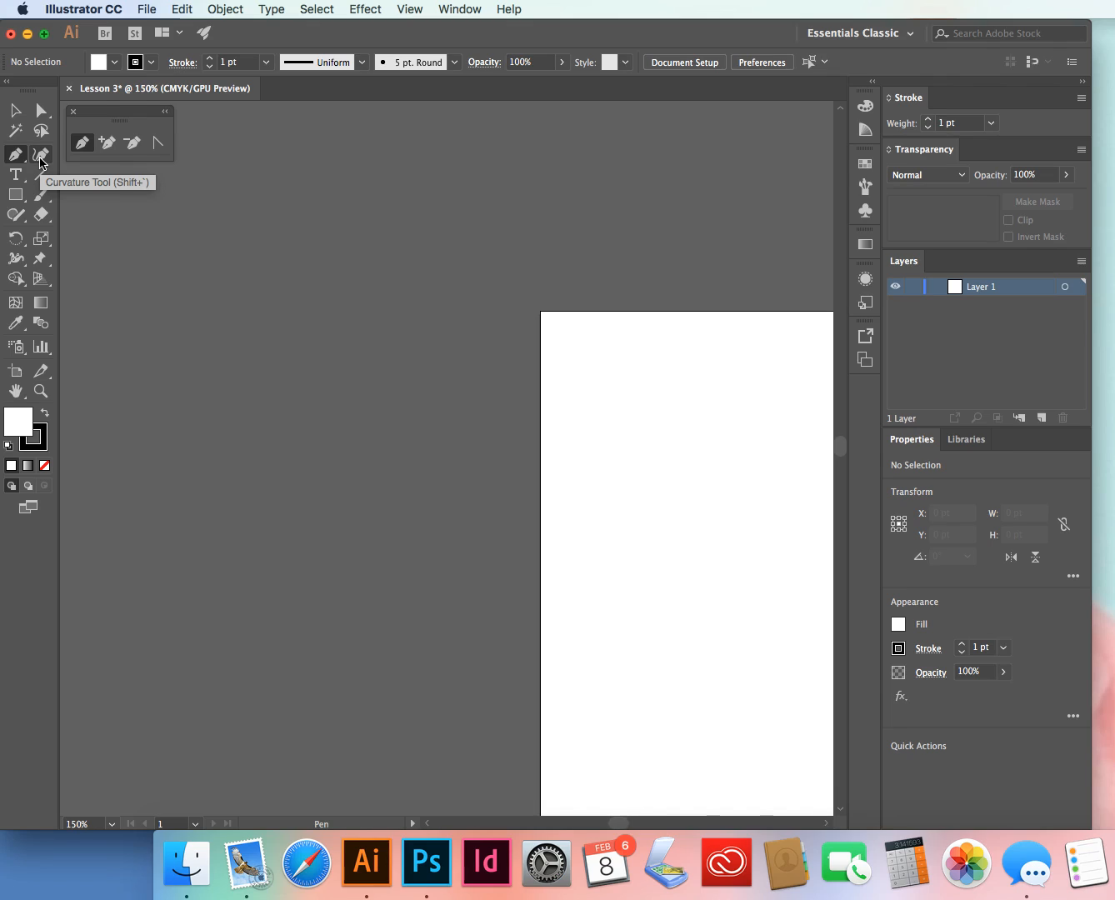
{"action": "left_click", "coordinate": [17, 197]}
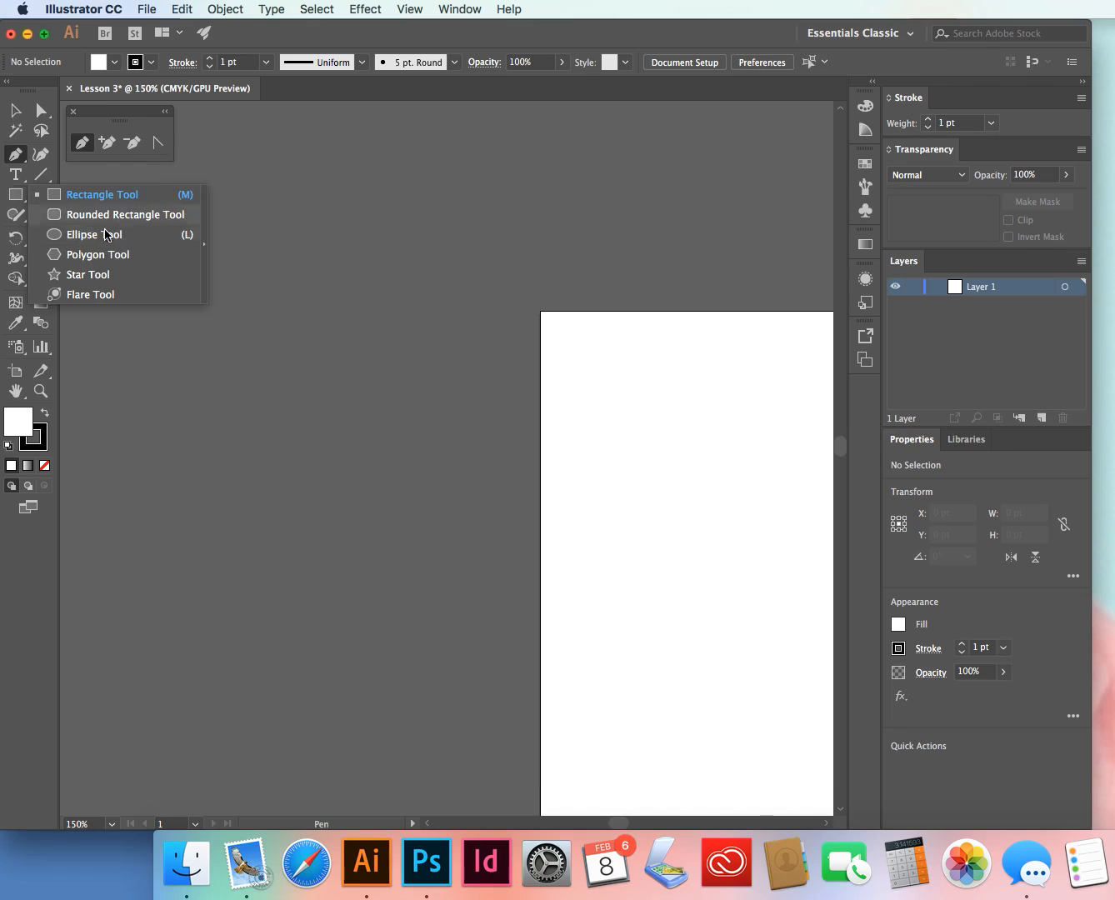
{"action": "left_click_drag", "start_coordinate": [241, 255], "coordinate": [251, 250]}
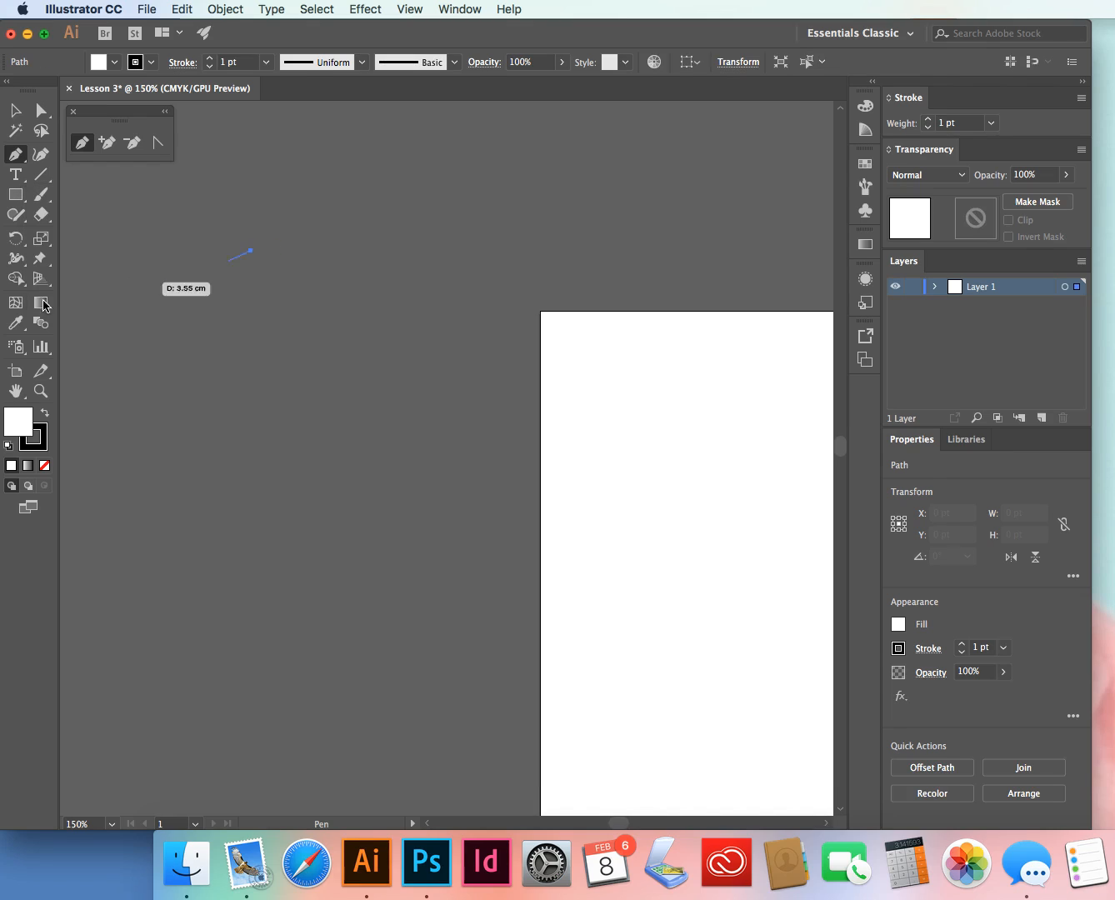
{"action": "left_click", "coordinate": [248, 256]}
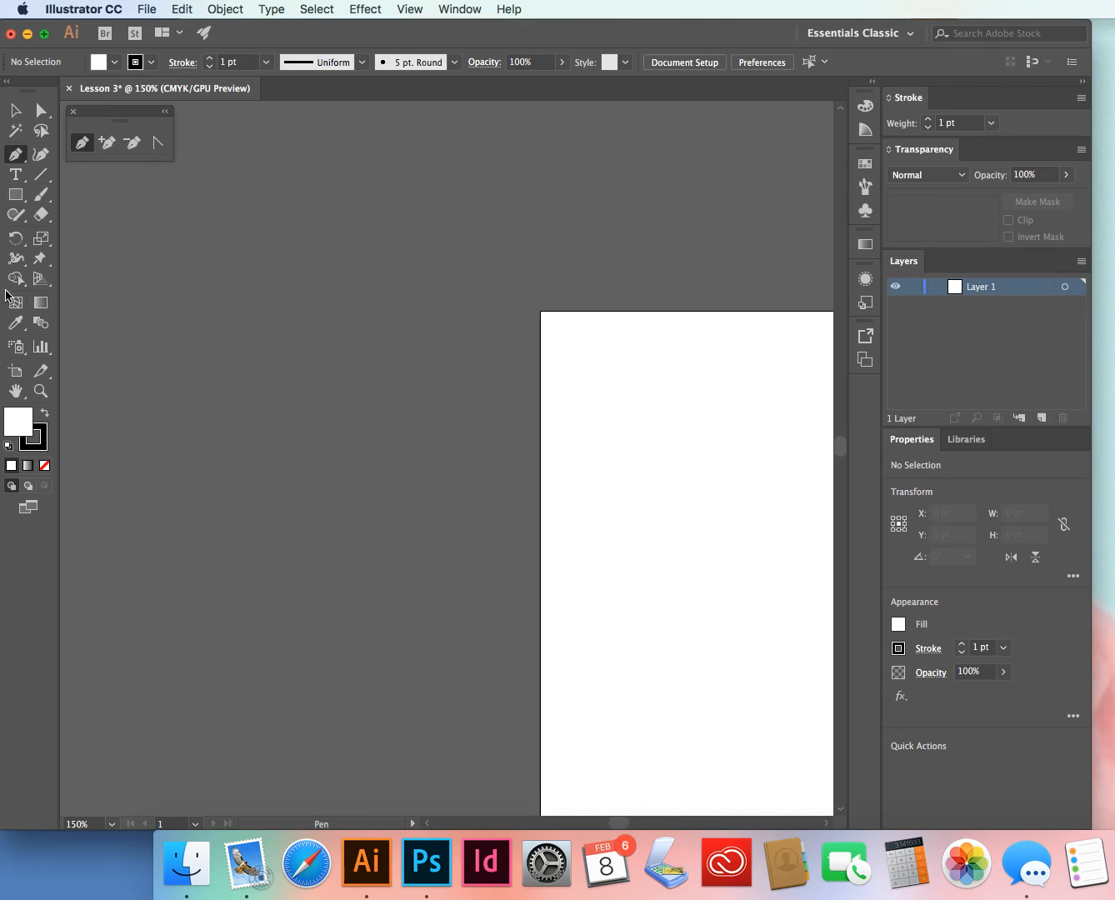
- Switch to the Join Tool from the Shaper Tool group
{"action": "left_click", "coordinate": [27, 221]}
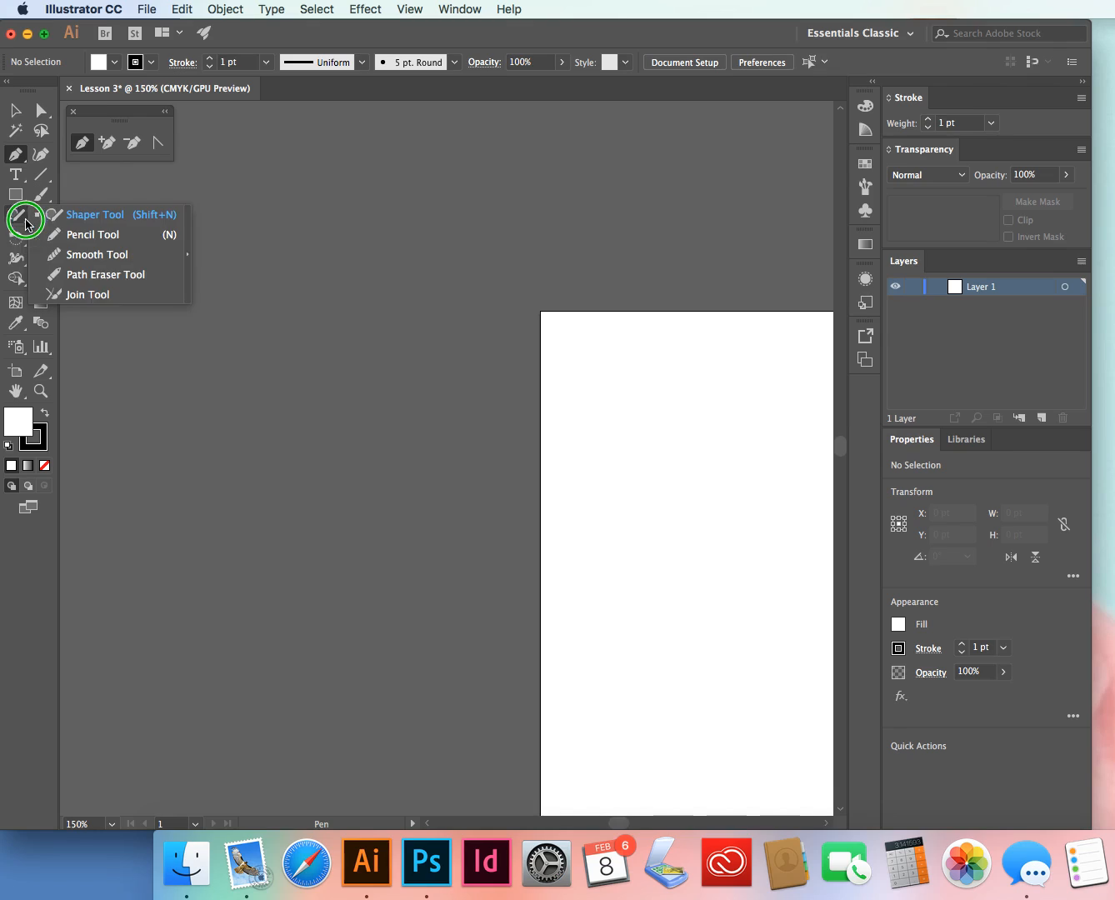
{"action": "left_click", "coordinate": [87, 295]}
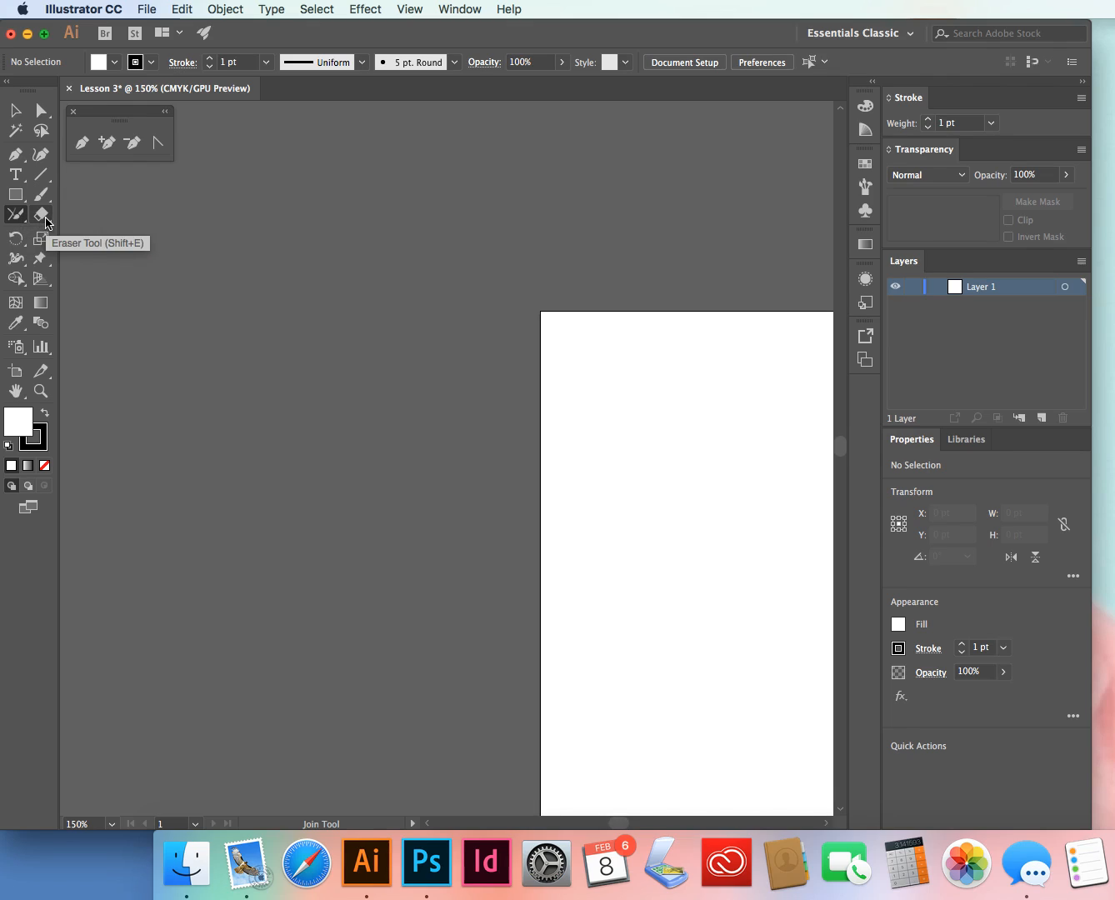
- Switch the Eraser group to the Scissors Tool and the Rotate group to the Reflect Tool
{"action": "left_click", "coordinate": [47, 221]}
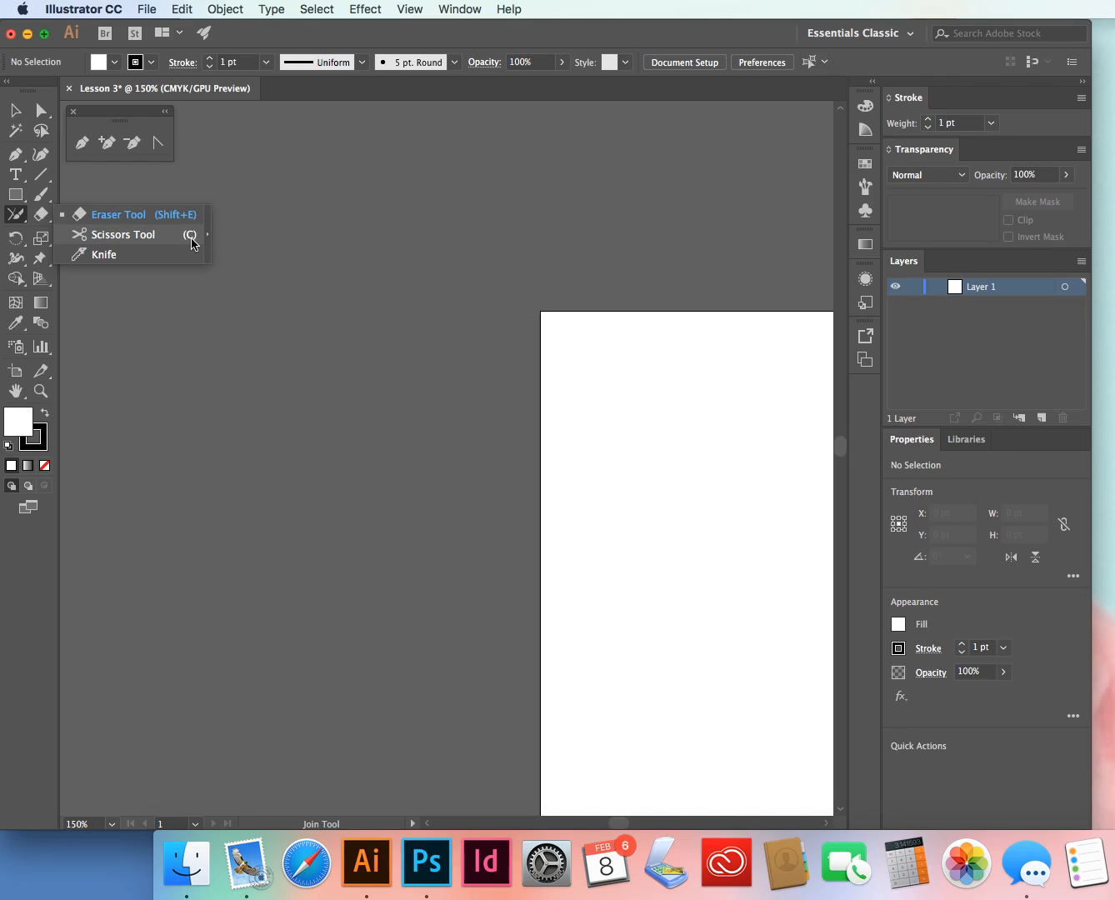
{"action": "left_click", "coordinate": [141, 236]}
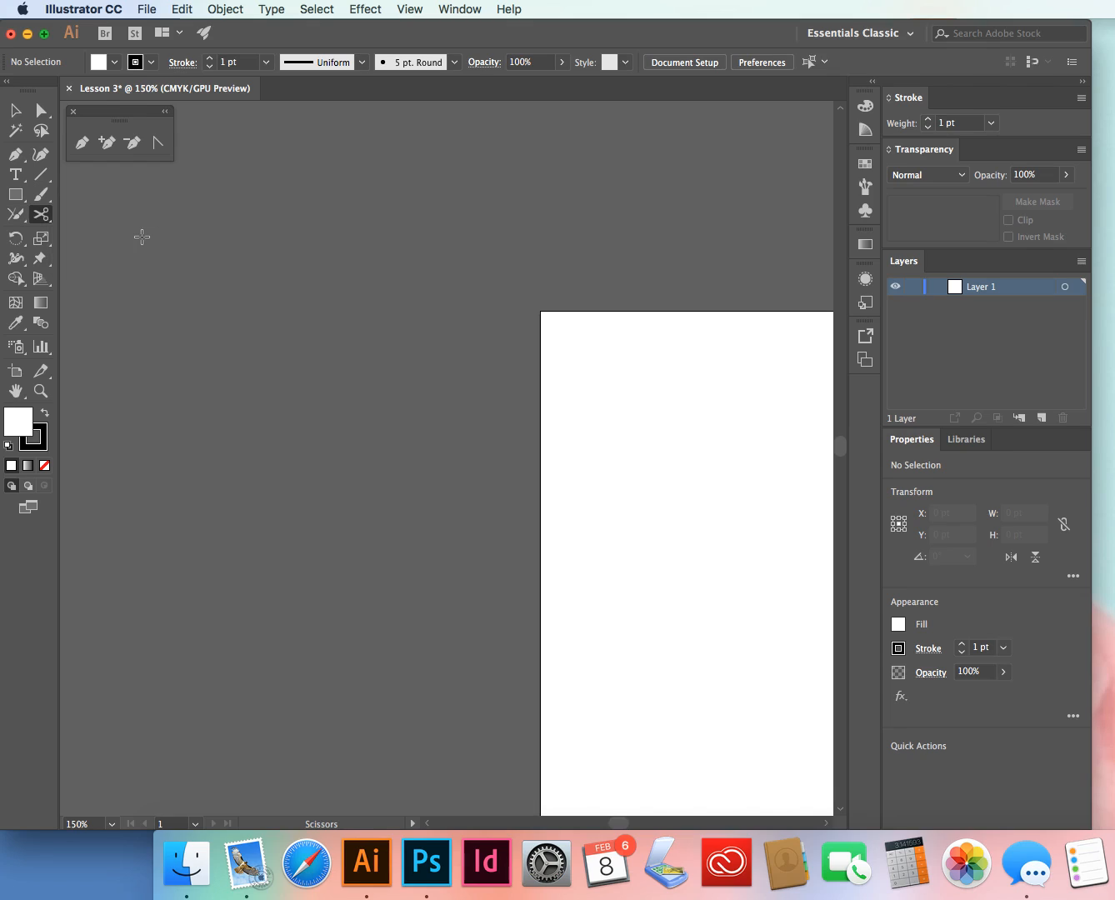
{"action": "left_click", "coordinate": [12, 245]}
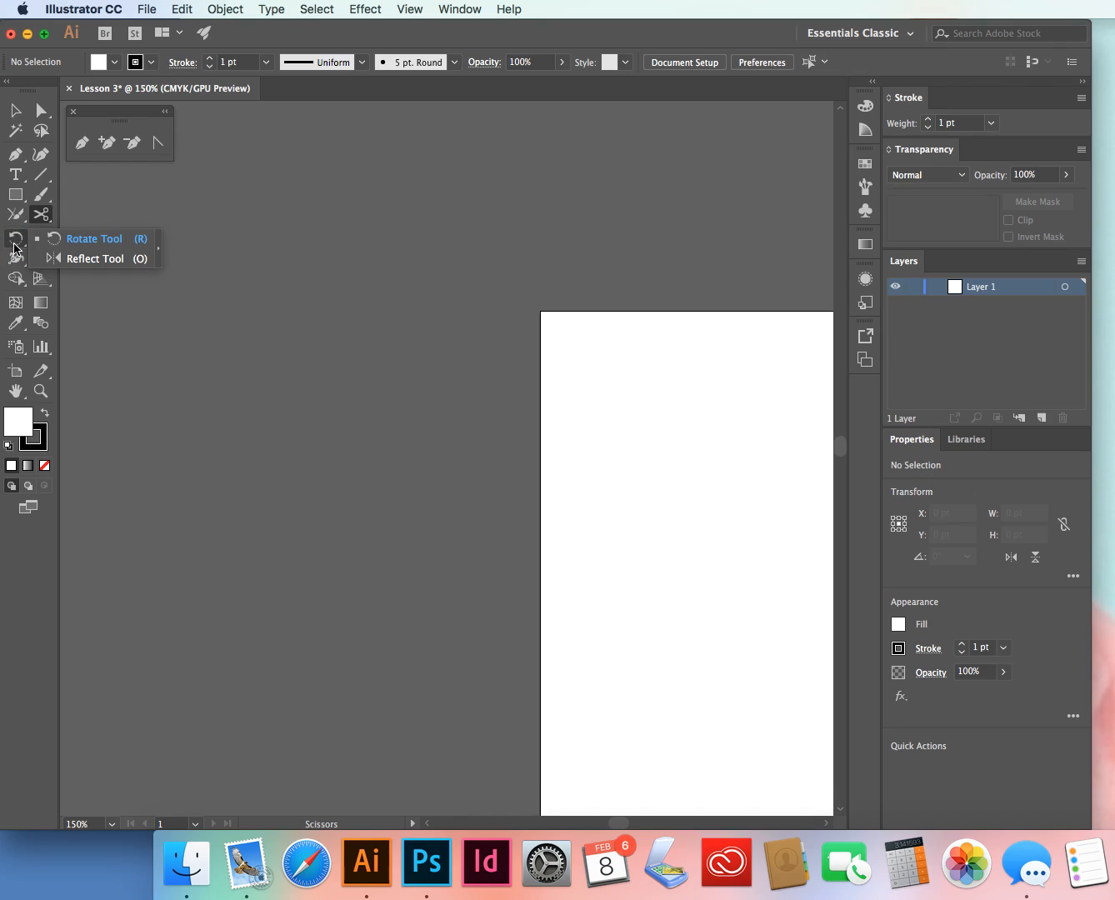
{"action": "left_click", "coordinate": [144, 265]}
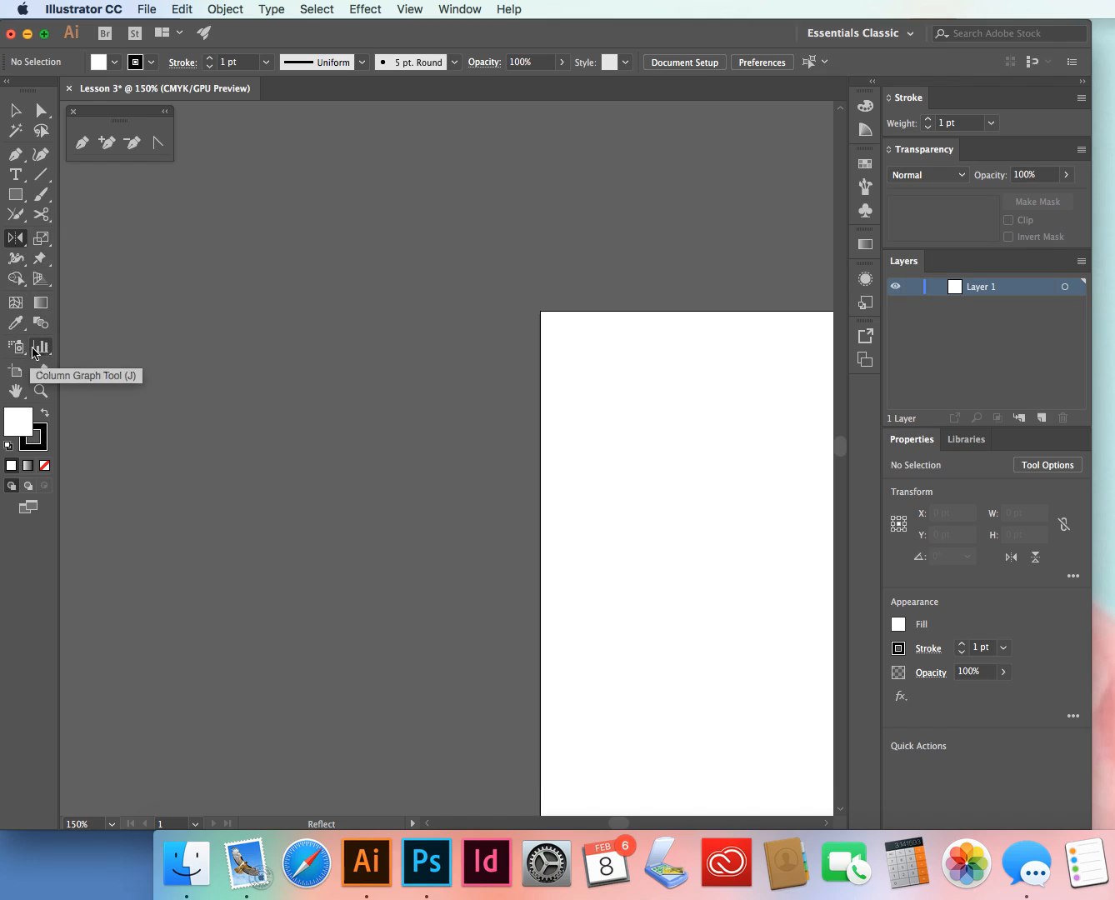
- Set the fill colour to none, leaving the stroke as it is
{"action": "left_click", "coordinate": [17, 398]}
{"action": "left_click_drag", "start_coordinate": [650, 457], "coordinate": [220, 264]}
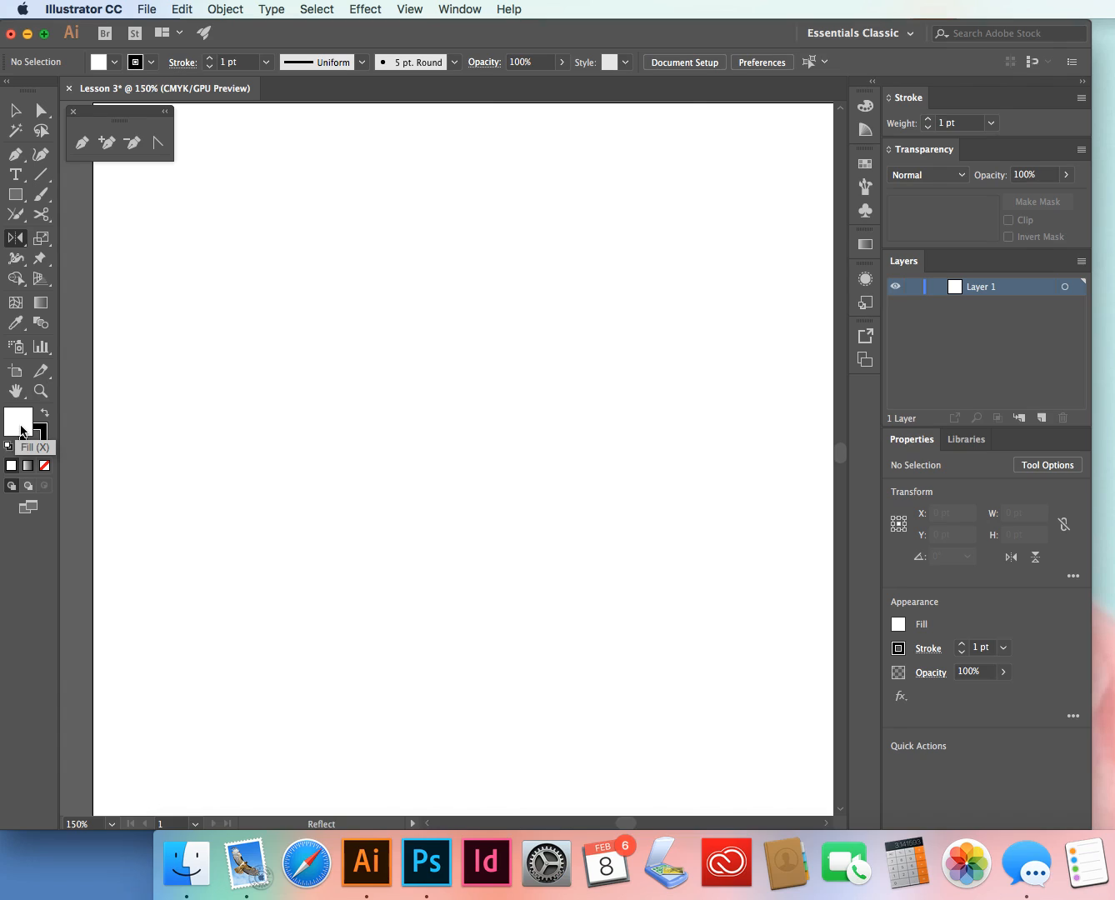
{"action": "left_click", "coordinate": [46, 471]}
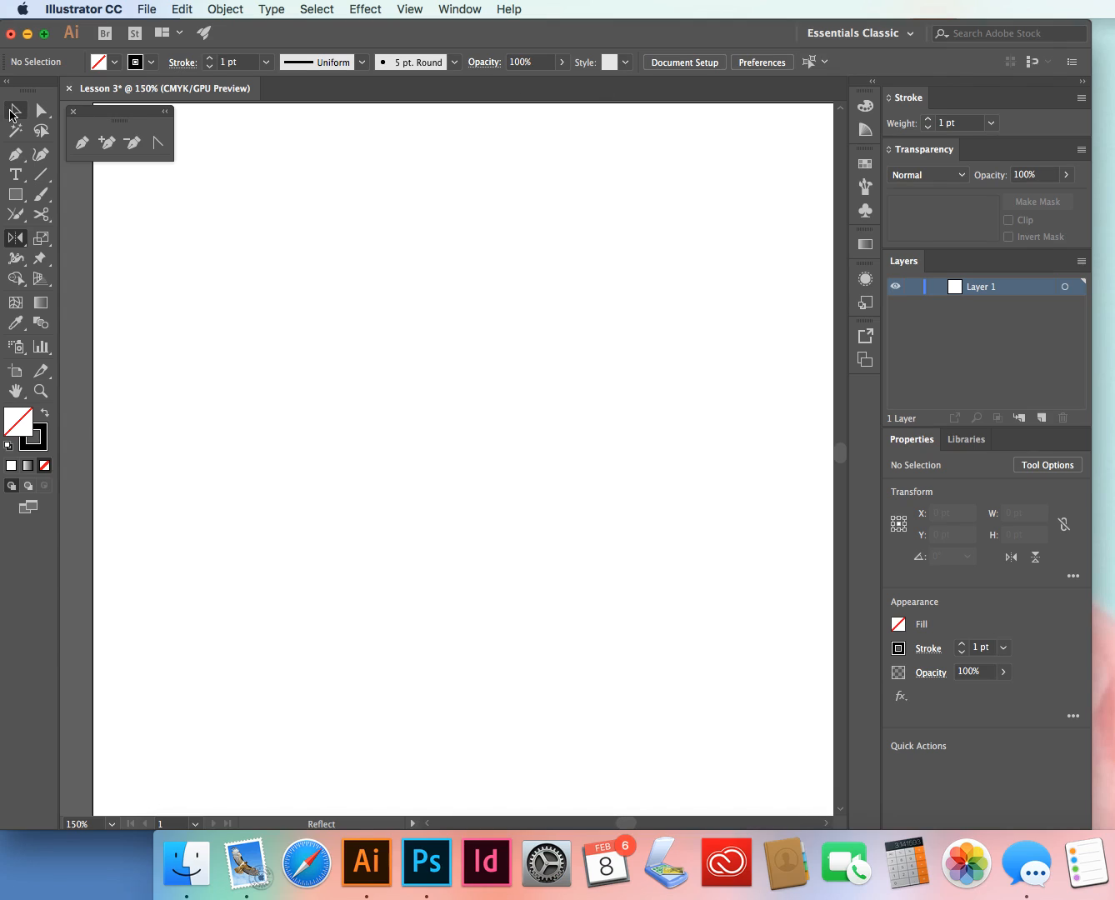
- Examine the artboard at several magnifications with the Zoom tool, reposition it, and return to actual size at 100%
{"action": "left_click", "coordinate": [42, 395]}
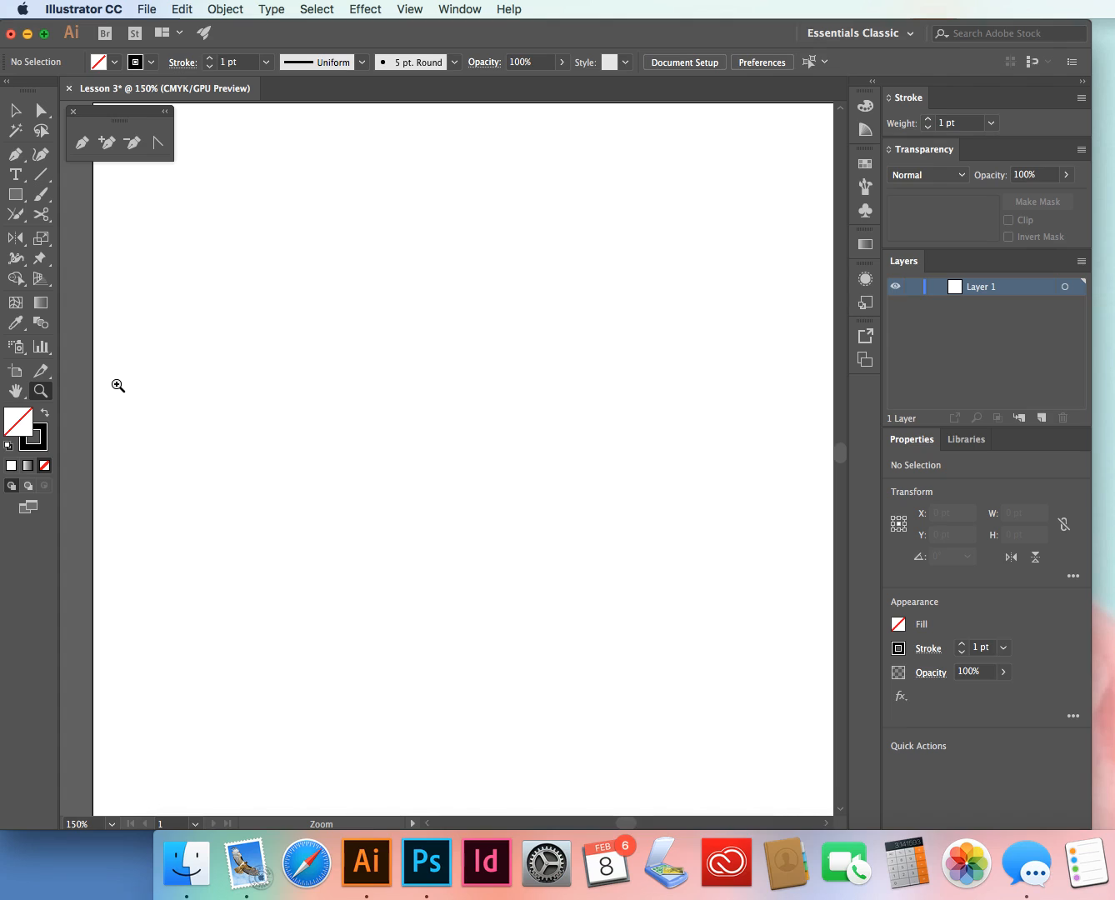
{"action": "left_click_drag", "start_coordinate": [250, 238], "coordinate": [183, 144]}
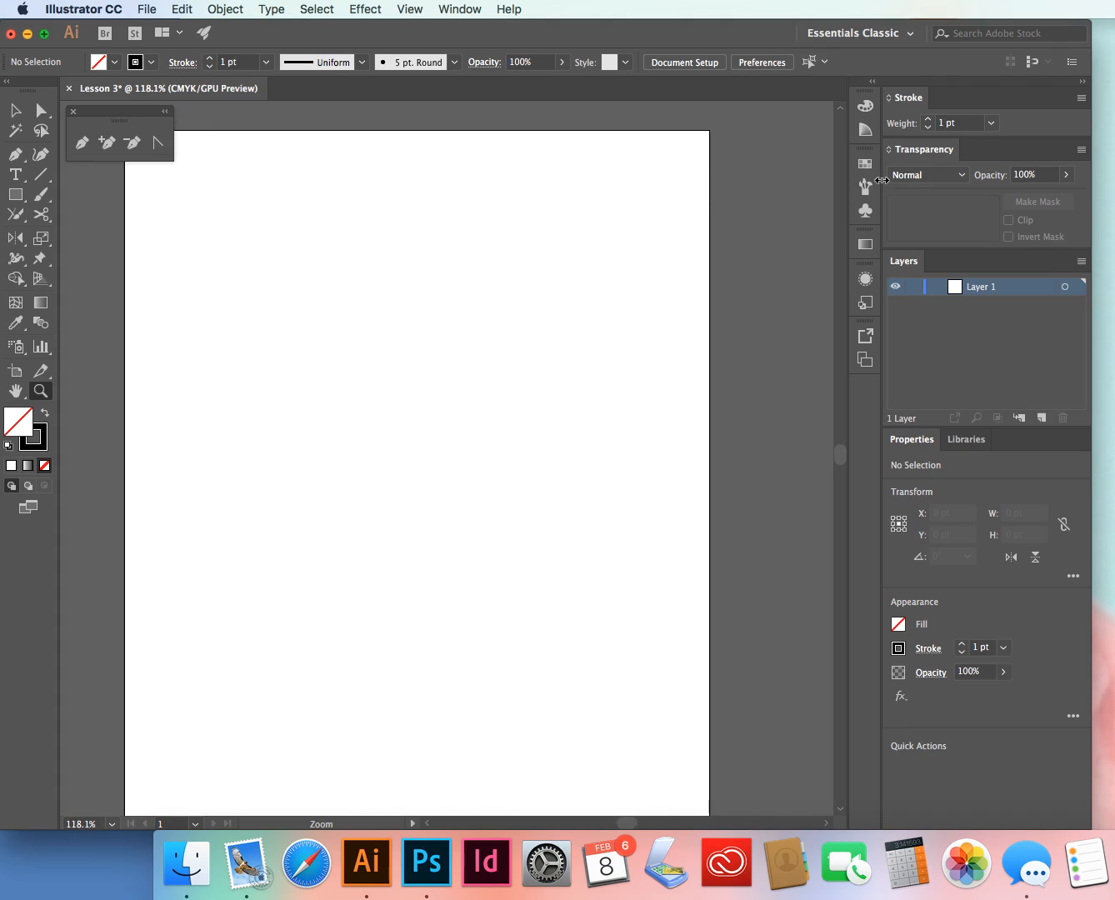
{"action": "key", "text": "super+minus"}
{"action": "key", "text": "super+minus"}
{"action": "key", "text": "super+minus"}
{"action": "key", "text": "super+plus"}
{"action": "key", "text": "super+plus"}
{"action": "key", "text": "super+plus"}
{"action": "key", "text": "super+plus"}
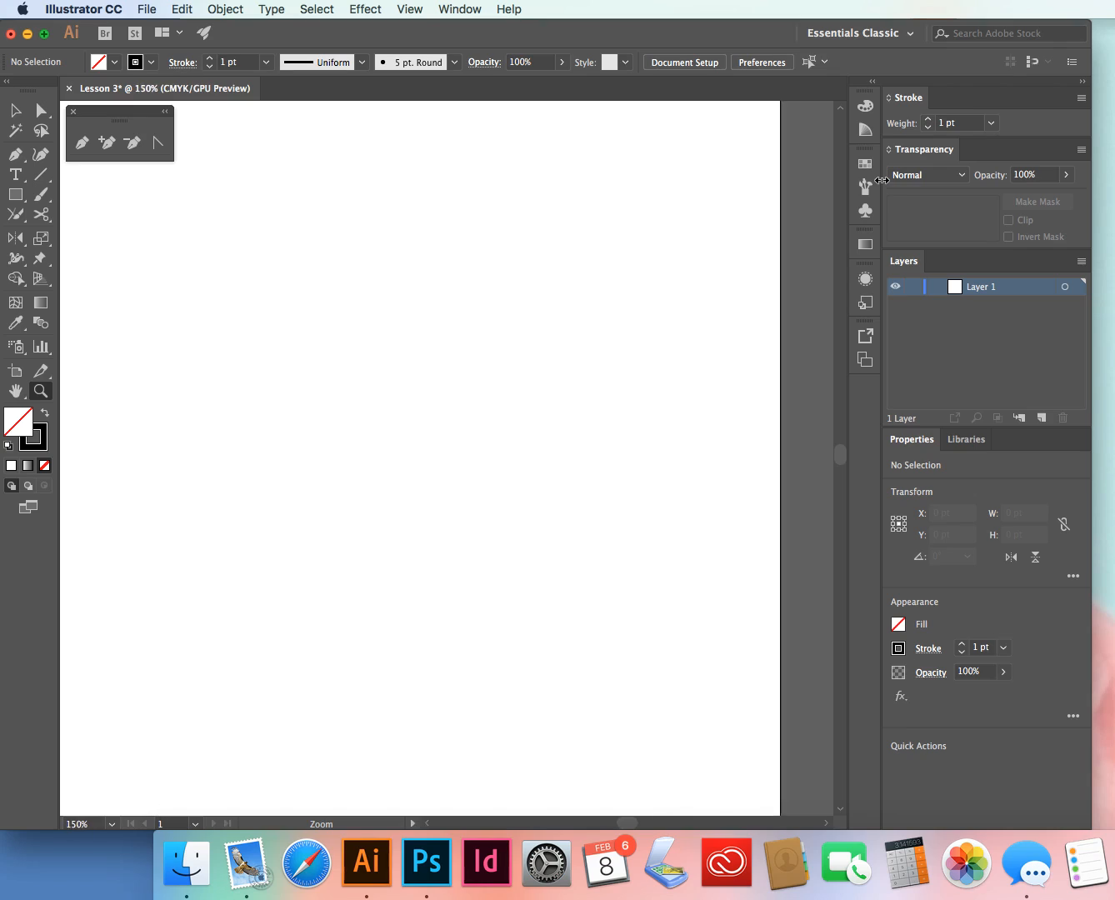
{"action": "key", "text": "super+minus"}
{"action": "key", "text": "super+minus"}
{"action": "key", "text": "super+minus"}
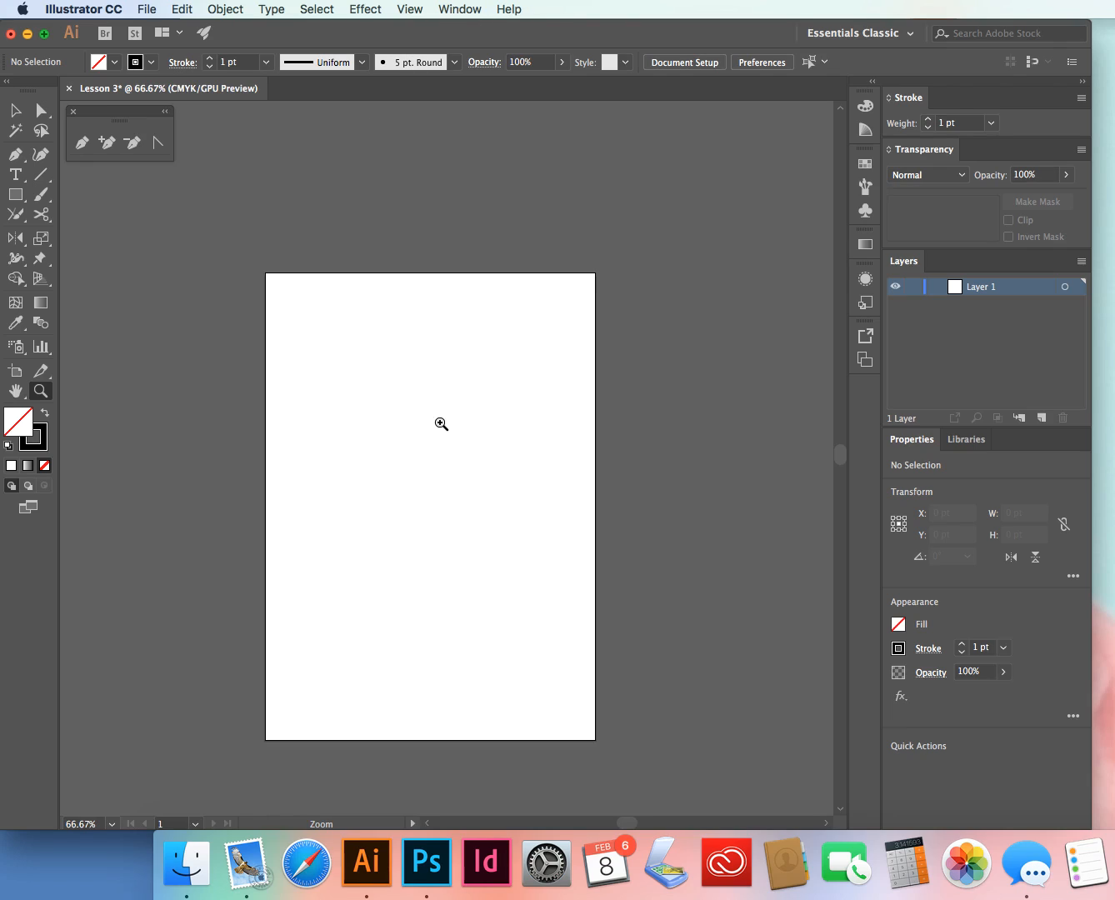
{"action": "left_click_drag", "start_coordinate": [446, 436], "coordinate": [480, 317]}
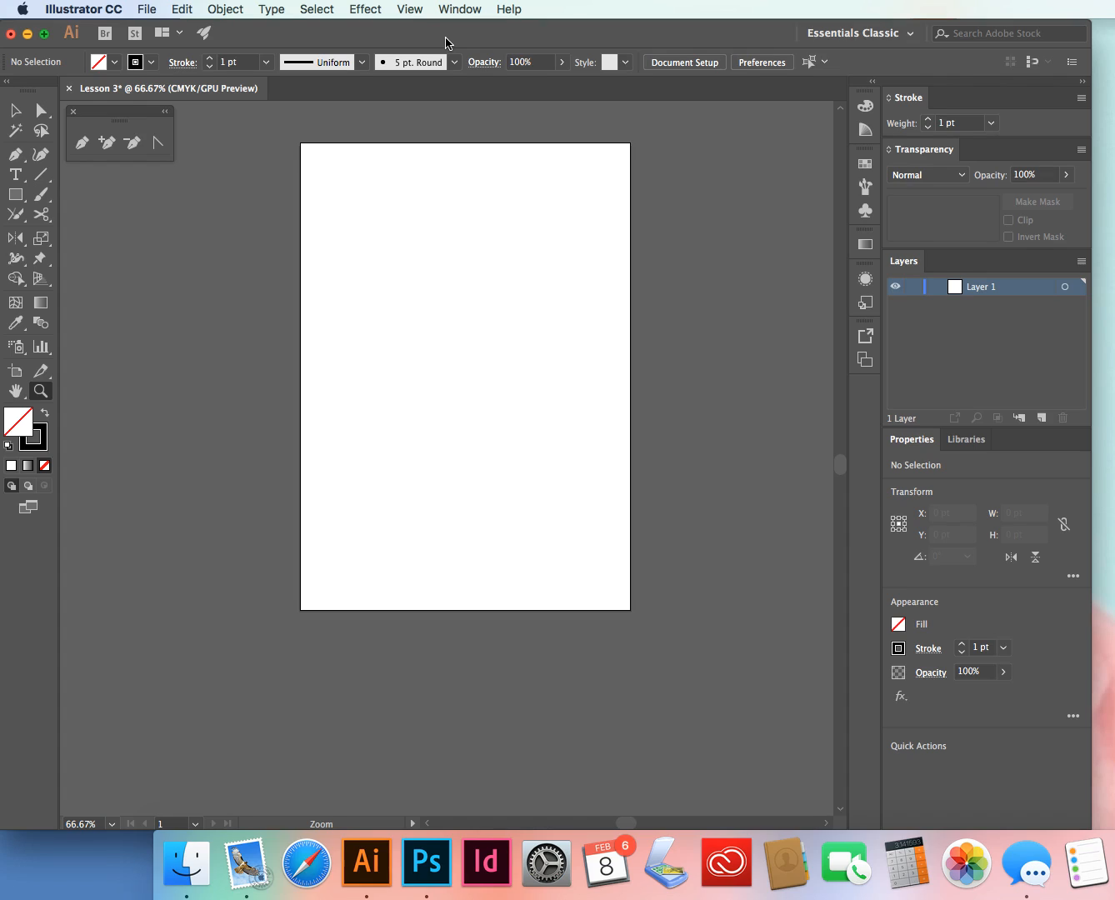
{"action": "key", "text": "super+1"}
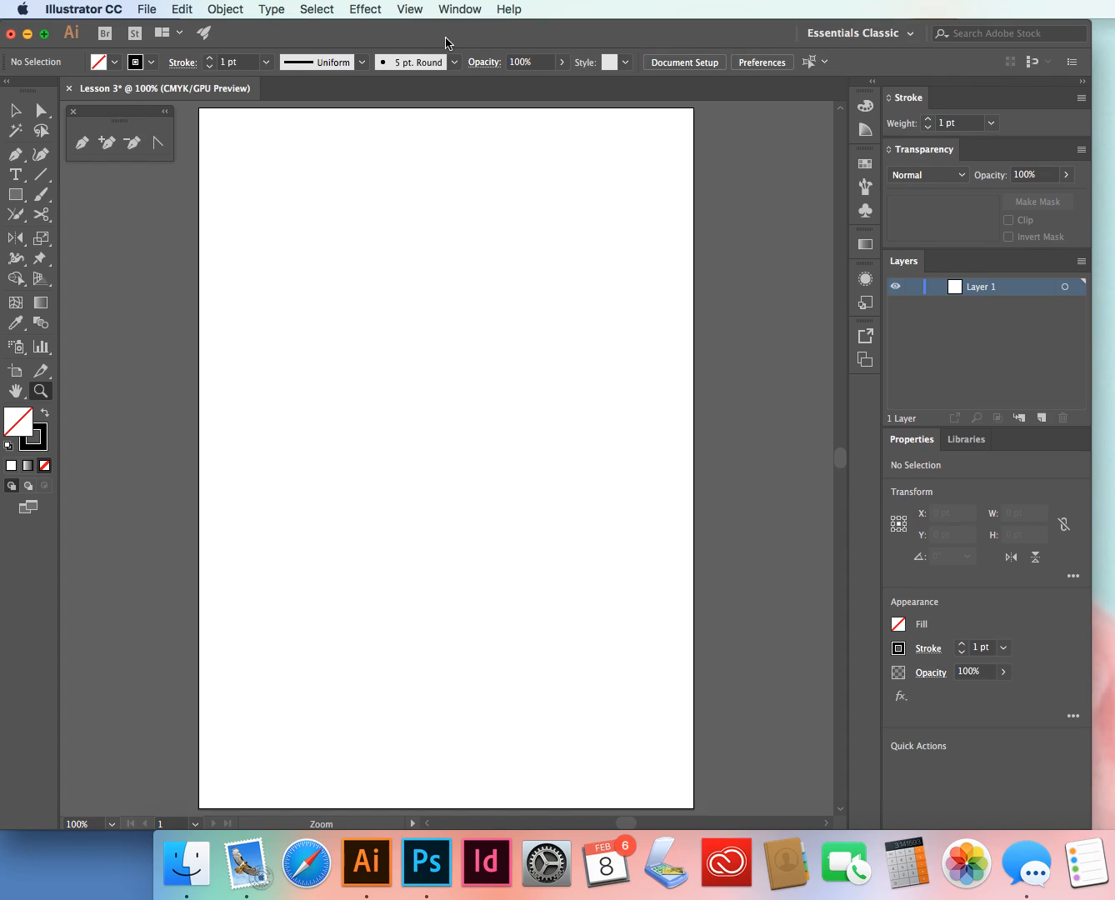
- Show the print tiling on the artboard
{"action": "left_click", "coordinate": [408, 10]}
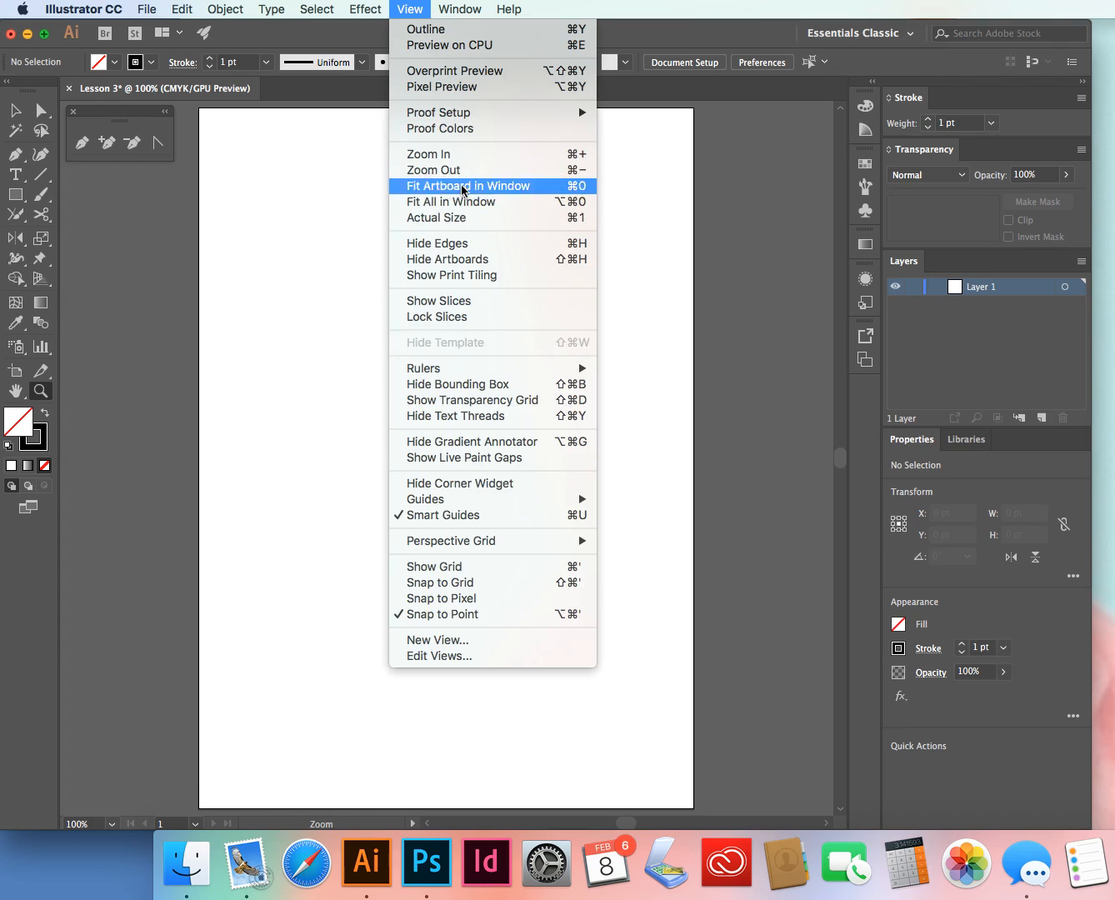
{"action": "left_click", "coordinate": [474, 276]}
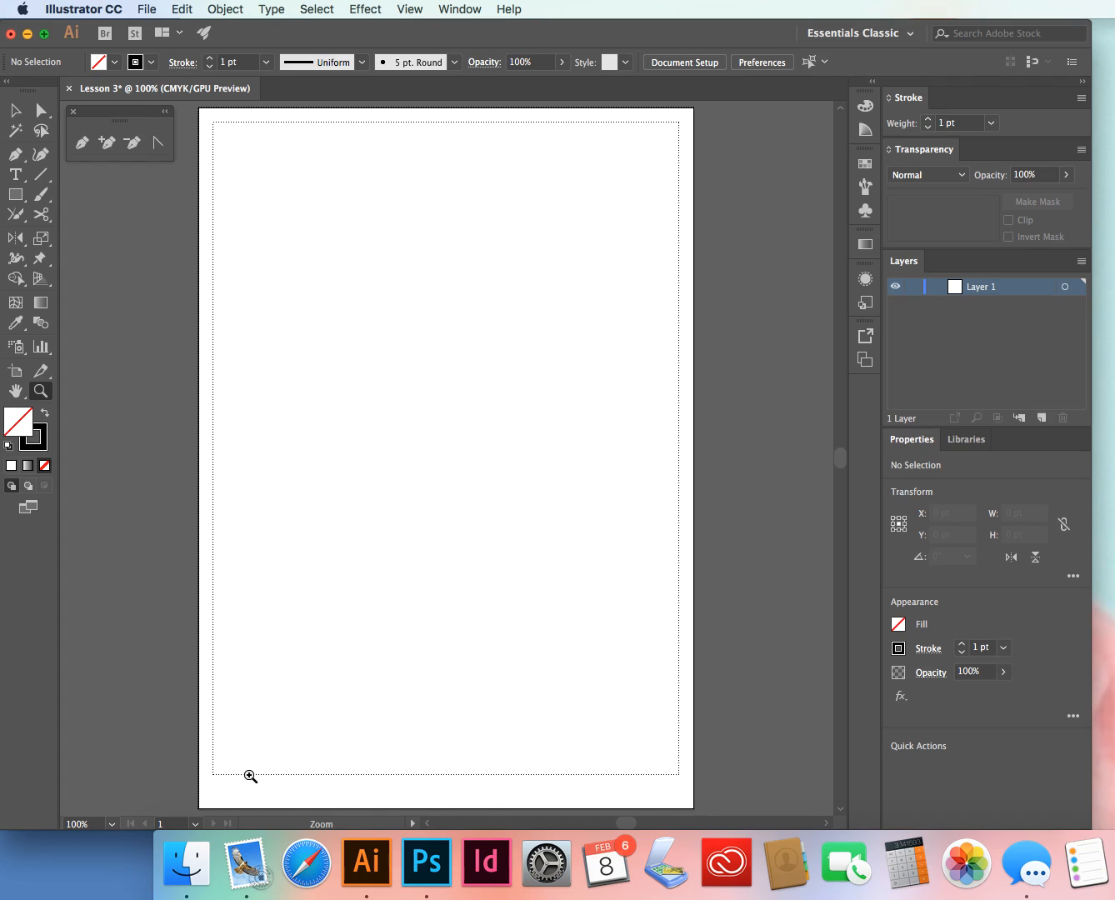
- Show the rulers and place a vertical guide about 109 pt from the artboard's left edge
{"action": "left_click", "coordinate": [410, 11]}
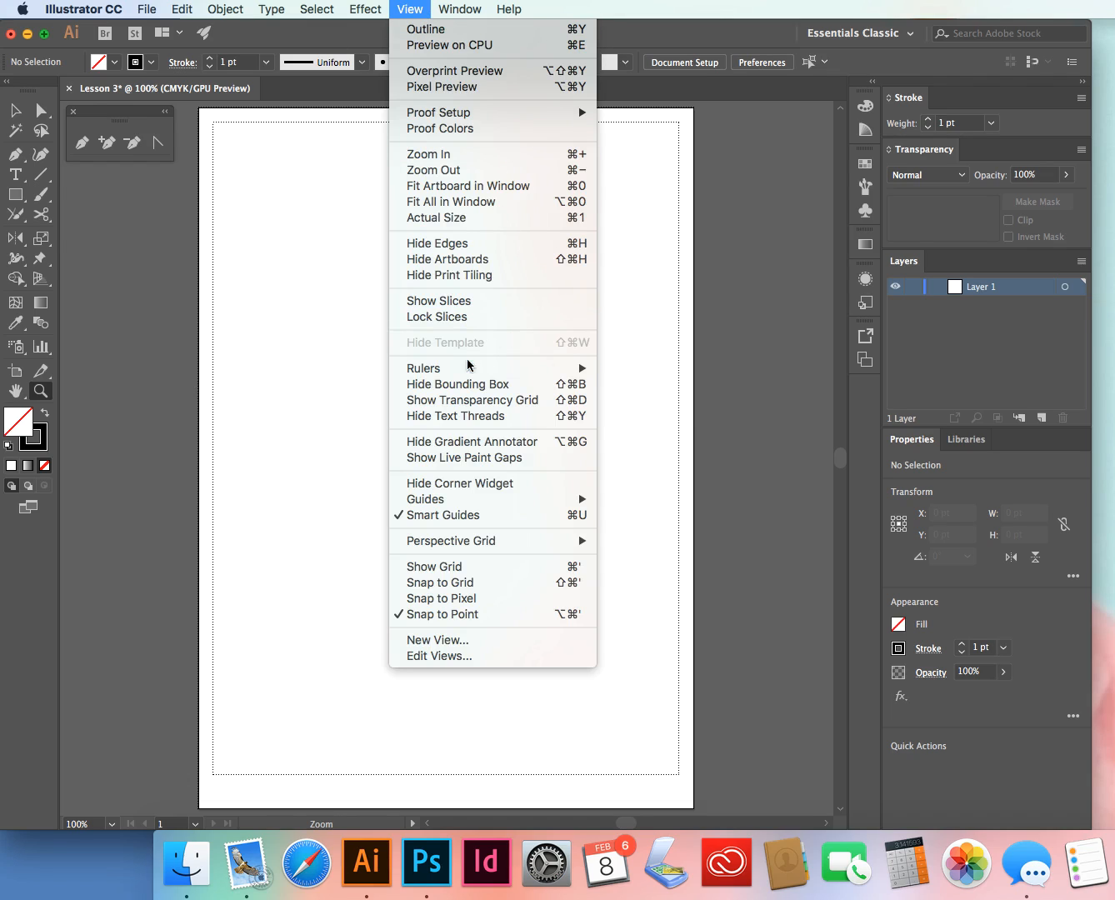
{"action": "mouse_move", "coordinate": [466, 372]}
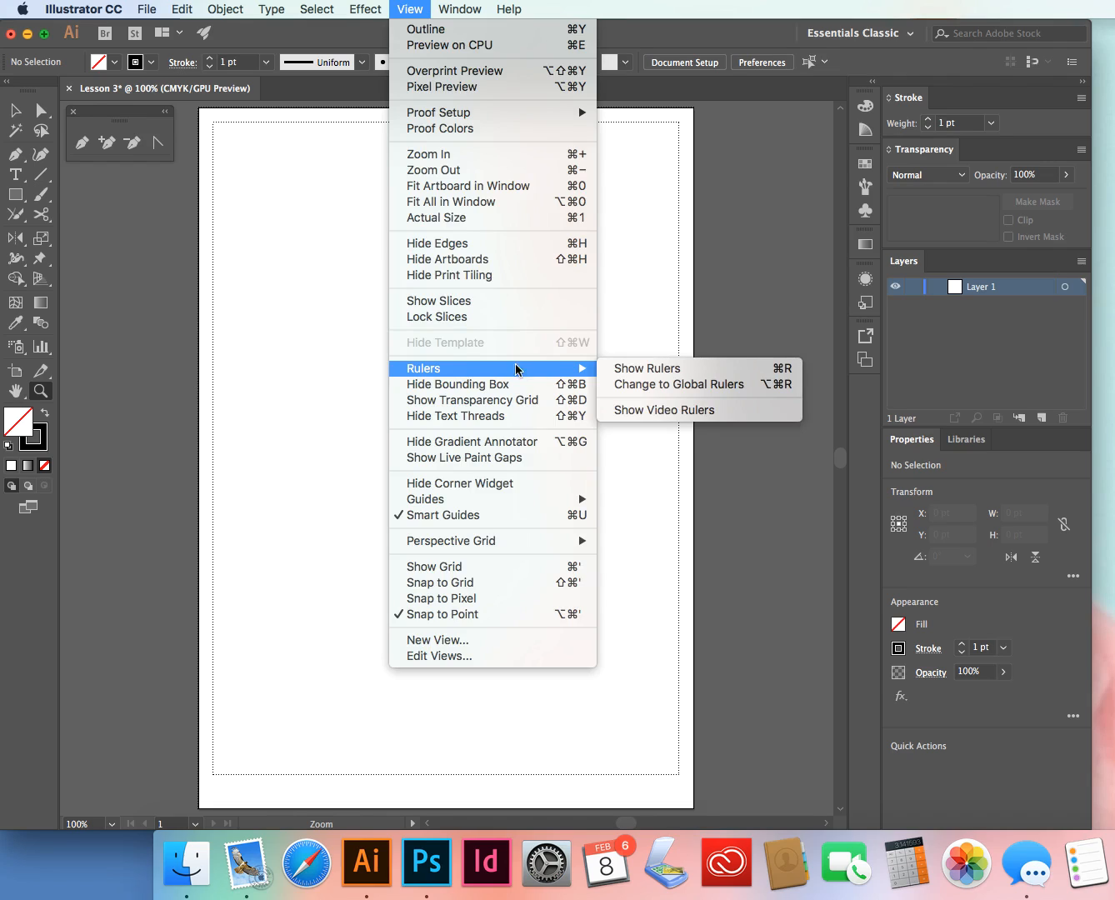
{"action": "left_click", "coordinate": [690, 368]}
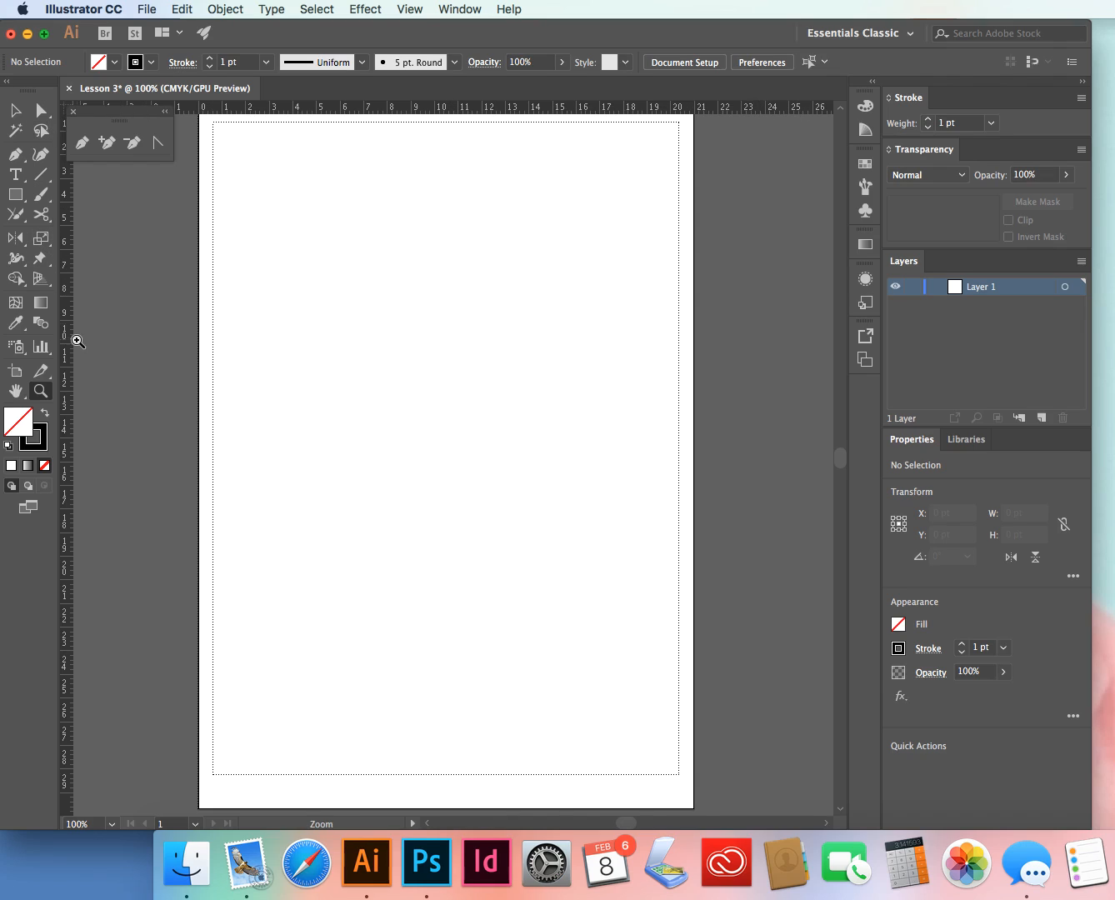
{"action": "left_click_drag", "start_coordinate": [70, 342], "coordinate": [326, 336]}
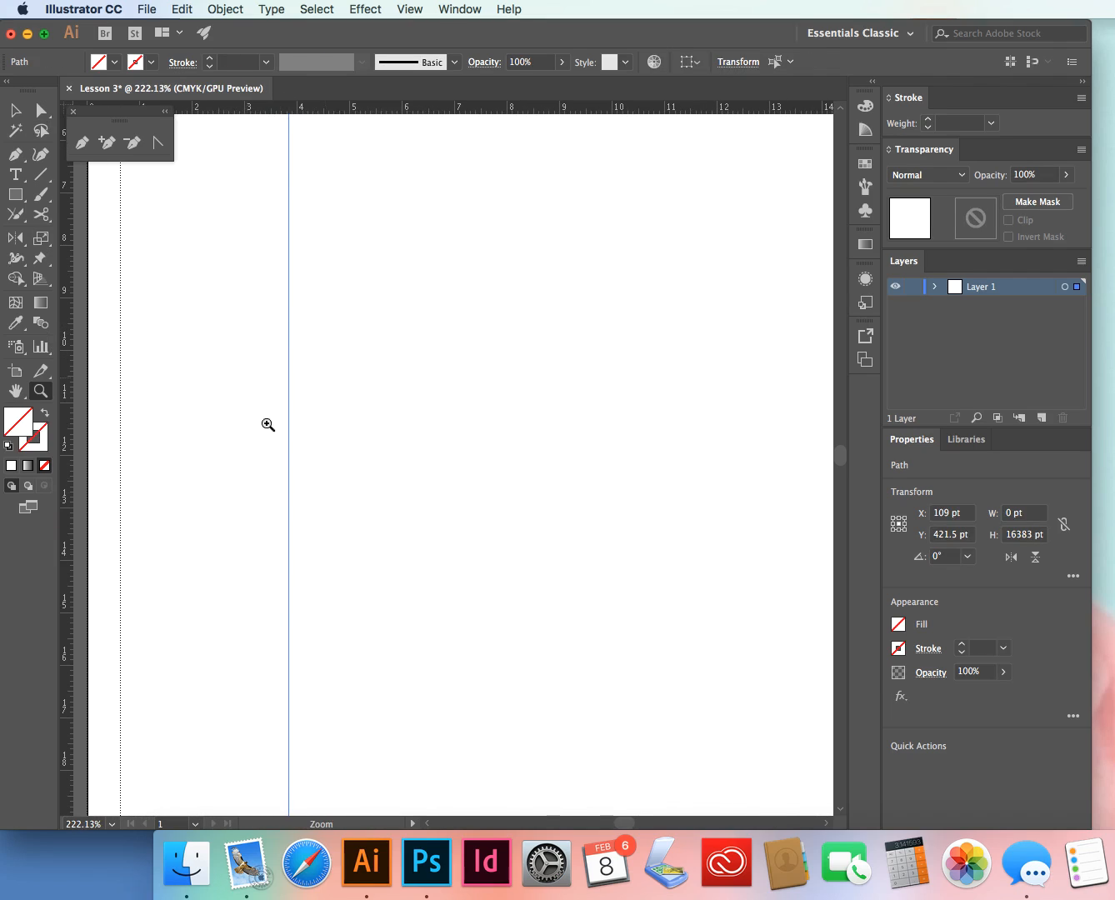
- Fit the artboard in the window and show the perspective grid over it
{"action": "left_click", "coordinate": [410, 10]}
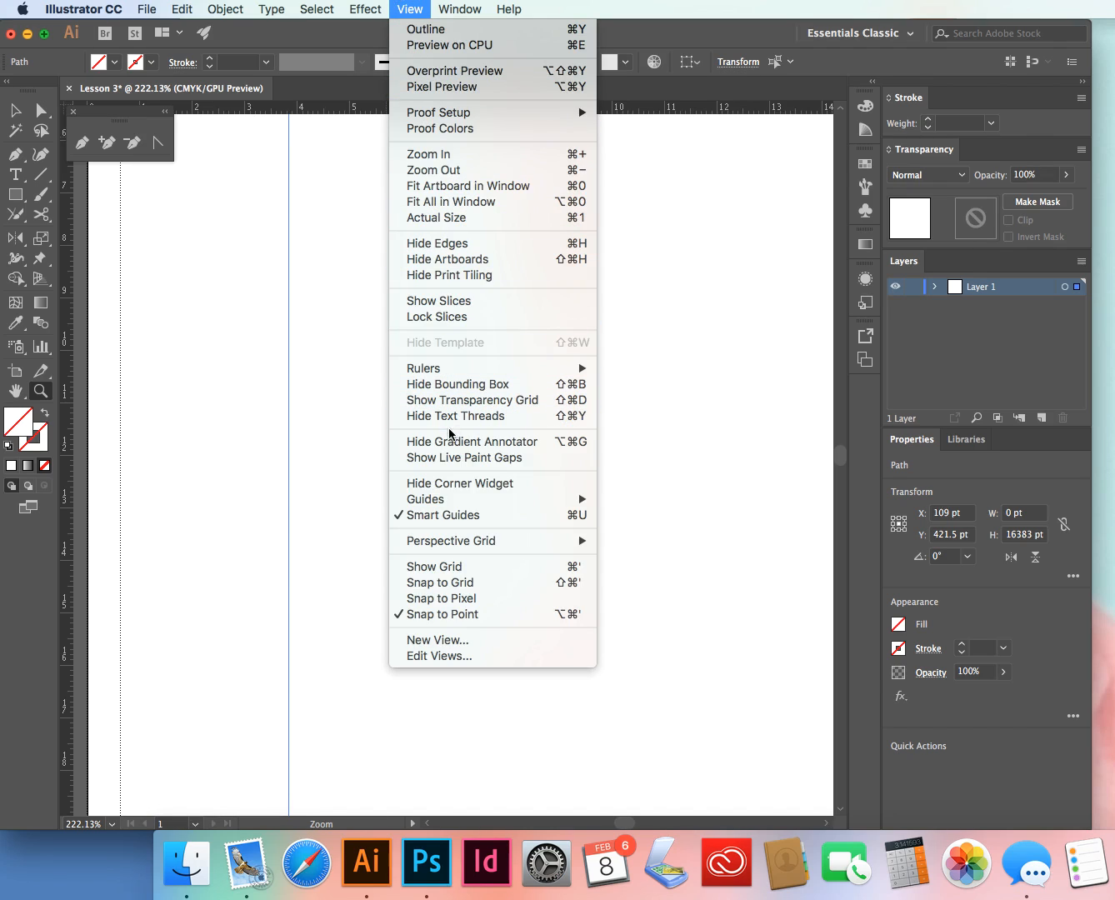
{"action": "mouse_move", "coordinate": [447, 502]}
{"action": "mouse_move", "coordinate": [454, 544]}
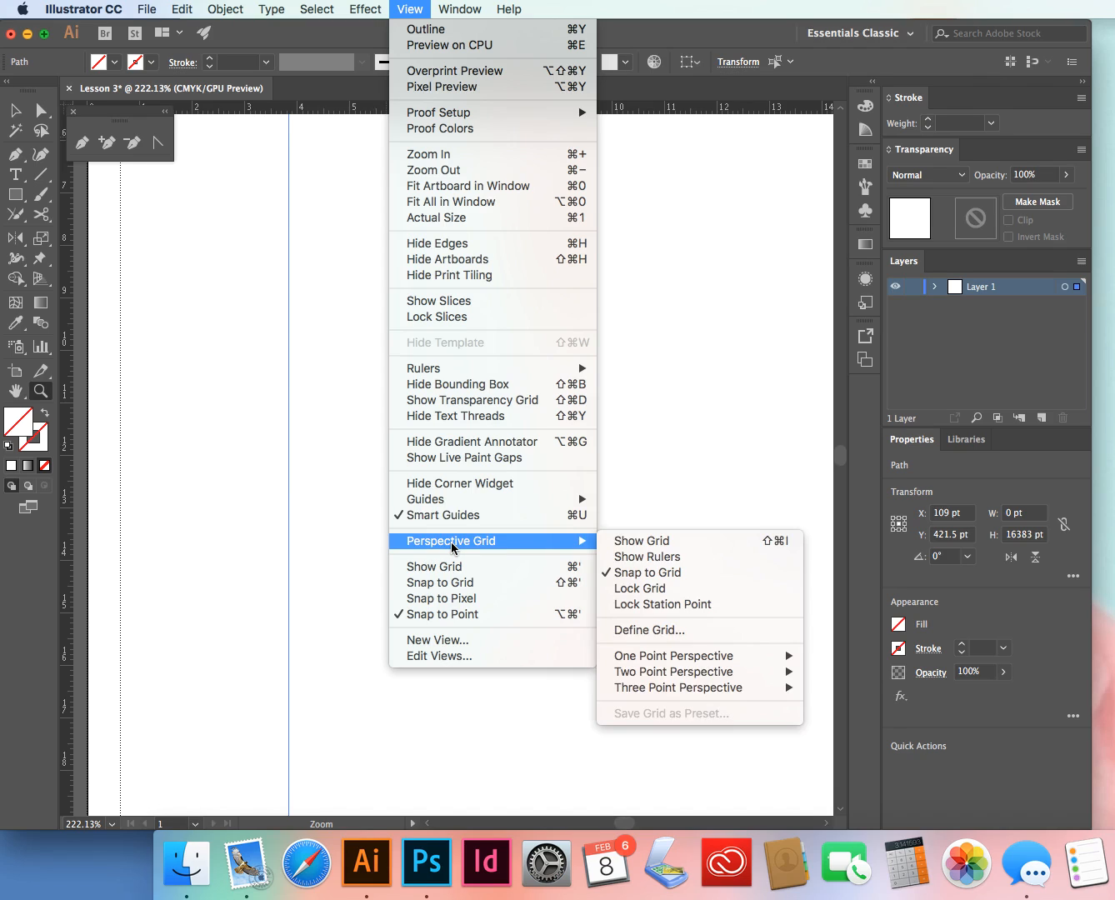
{"action": "left_click", "coordinate": [453, 545]}
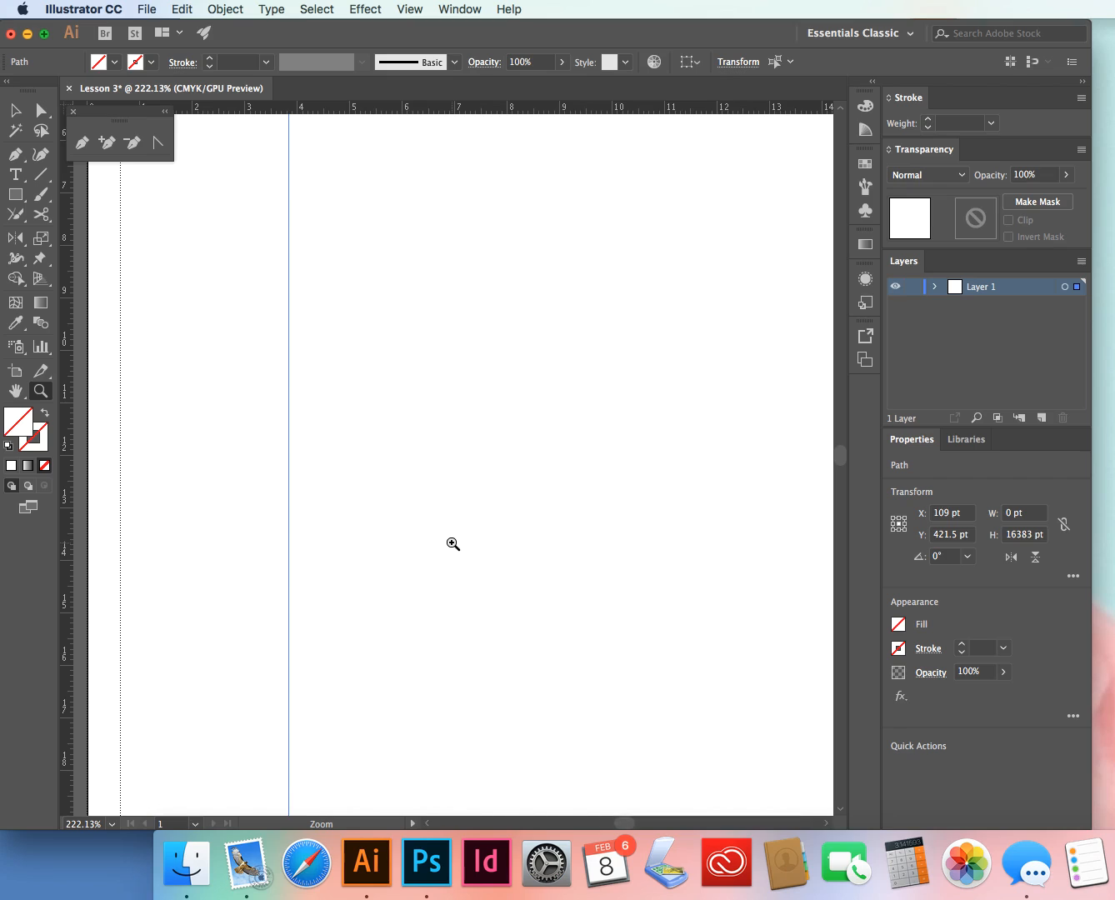
{"action": "key", "text": "super+0"}
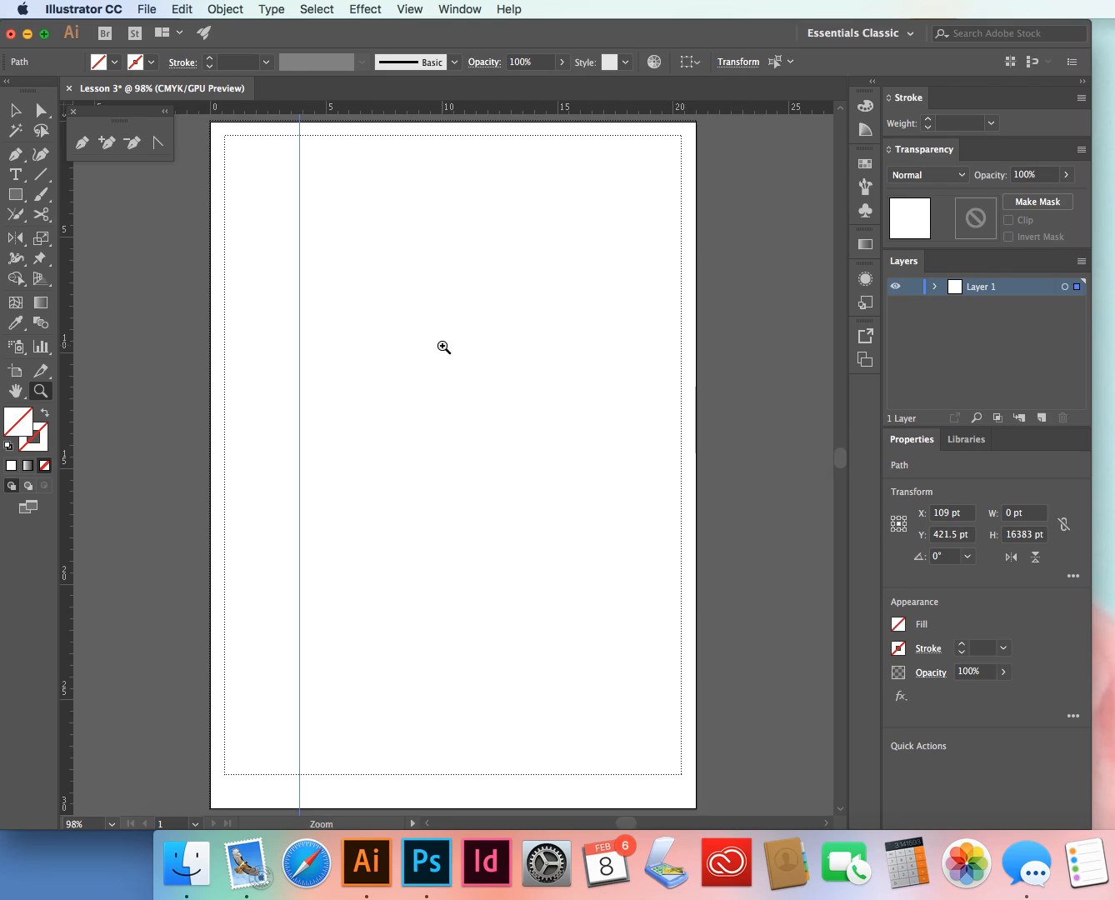
{"action": "left_click", "coordinate": [410, 9]}
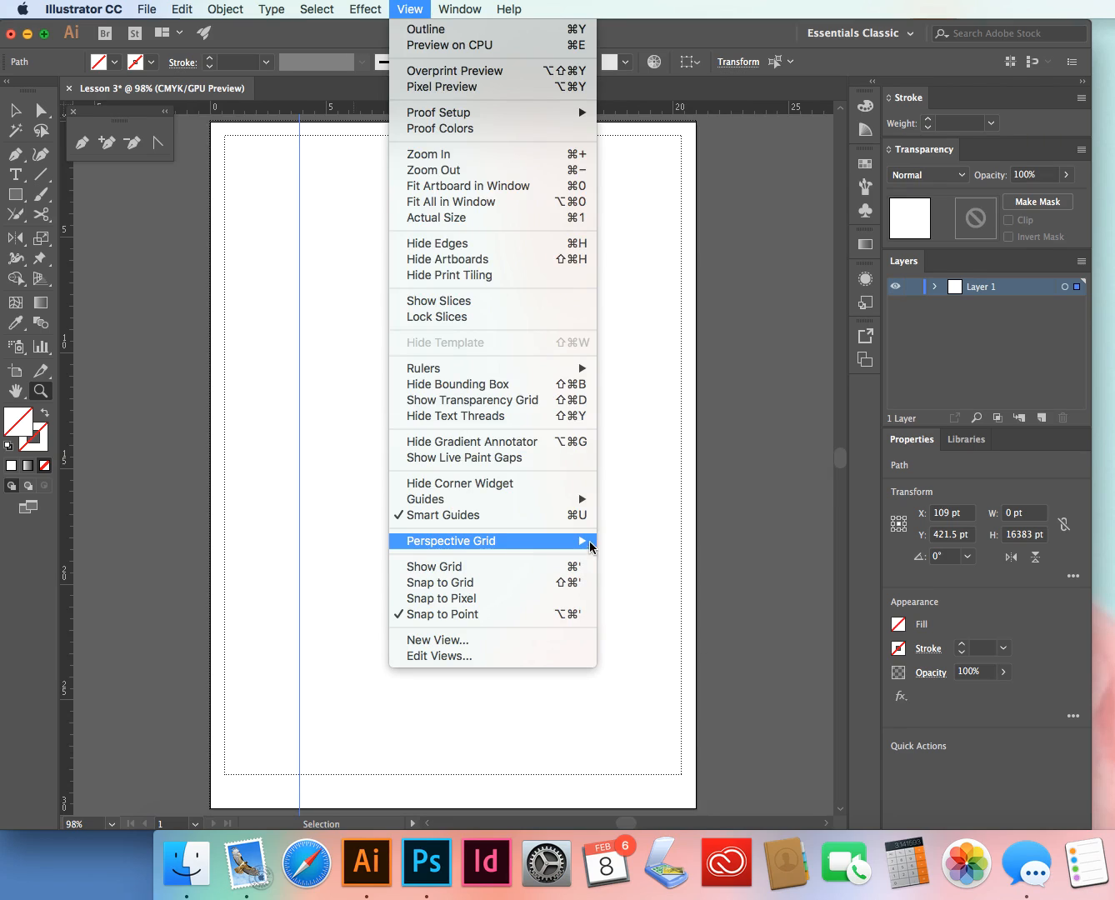
{"action": "mouse_move", "coordinate": [581, 541]}
{"action": "left_click", "coordinate": [640, 544]}
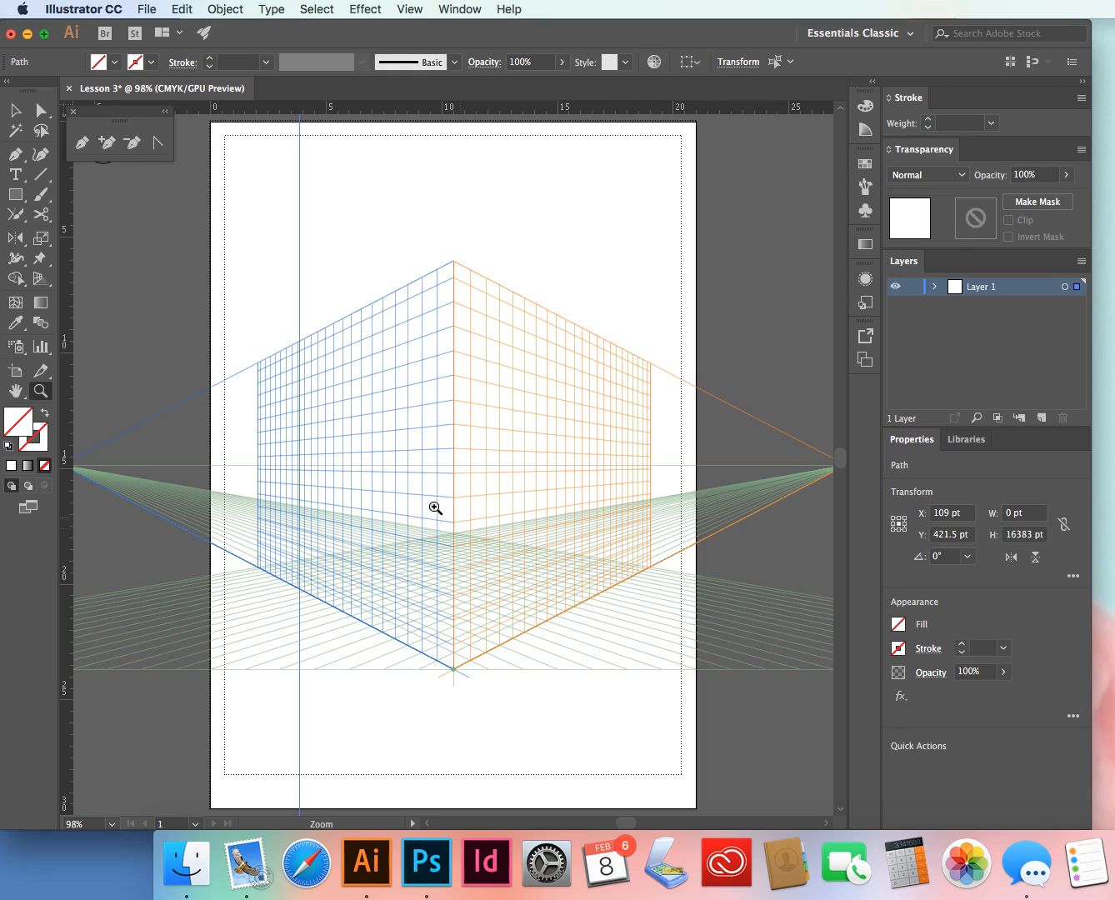
- Hide the perspective grid
{"action": "left_click", "coordinate": [411, 9]}
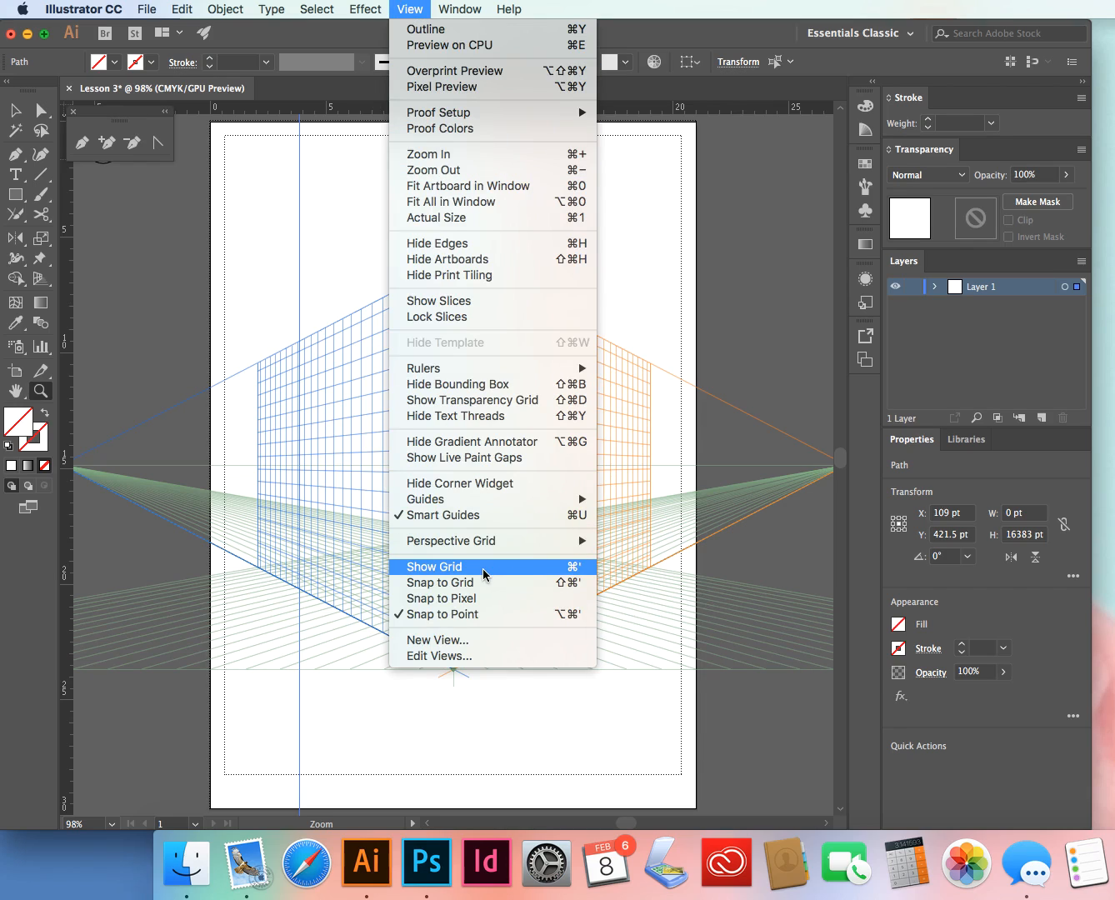
{"action": "mouse_move", "coordinate": [486, 542]}
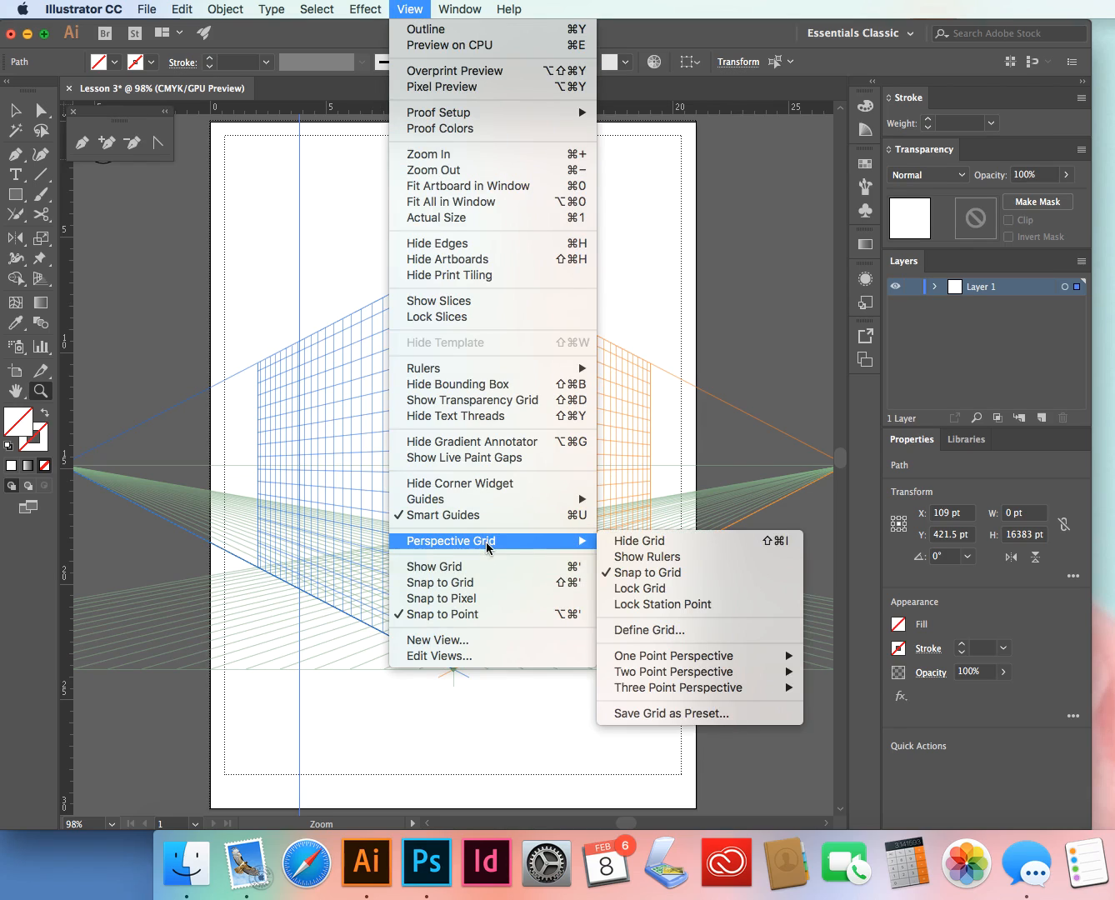
{"action": "left_click", "coordinate": [672, 543]}
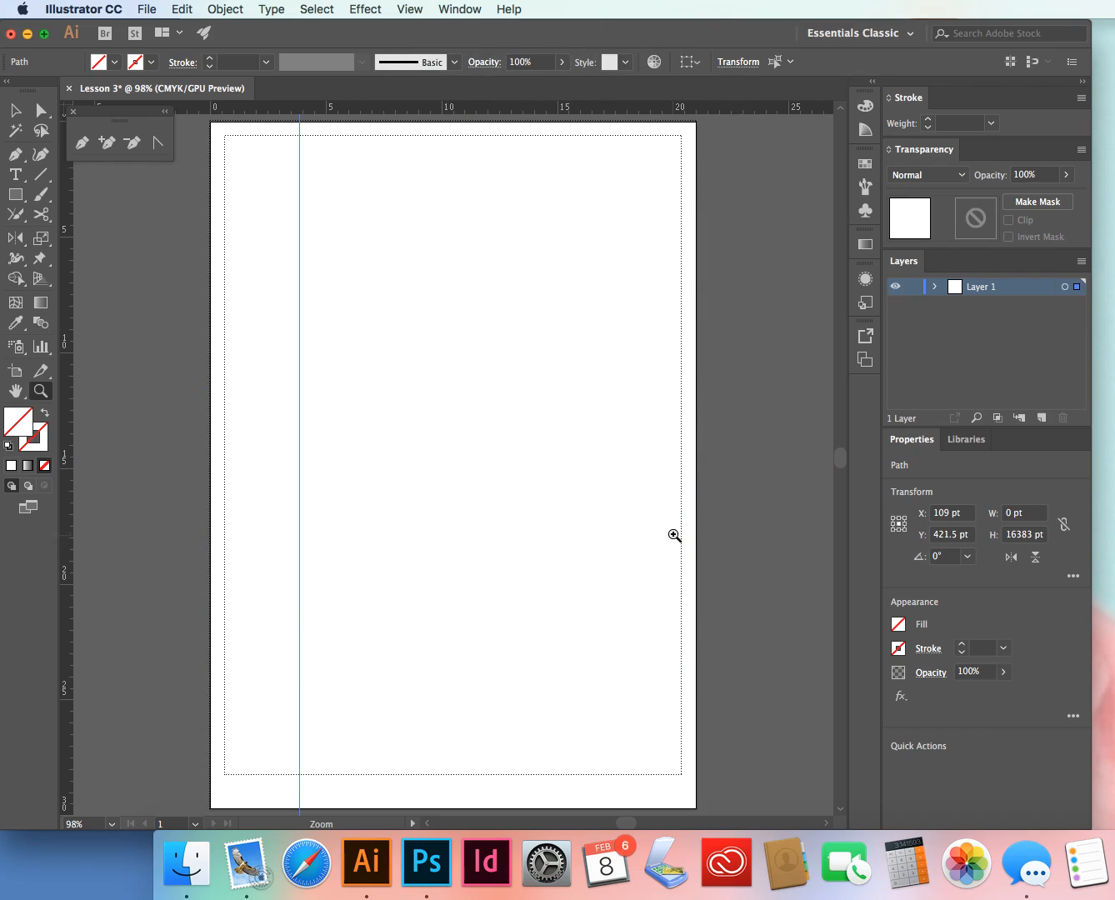
- Show the document grid across the artboard and hide it again
{"action": "left_click", "coordinate": [411, 9]}
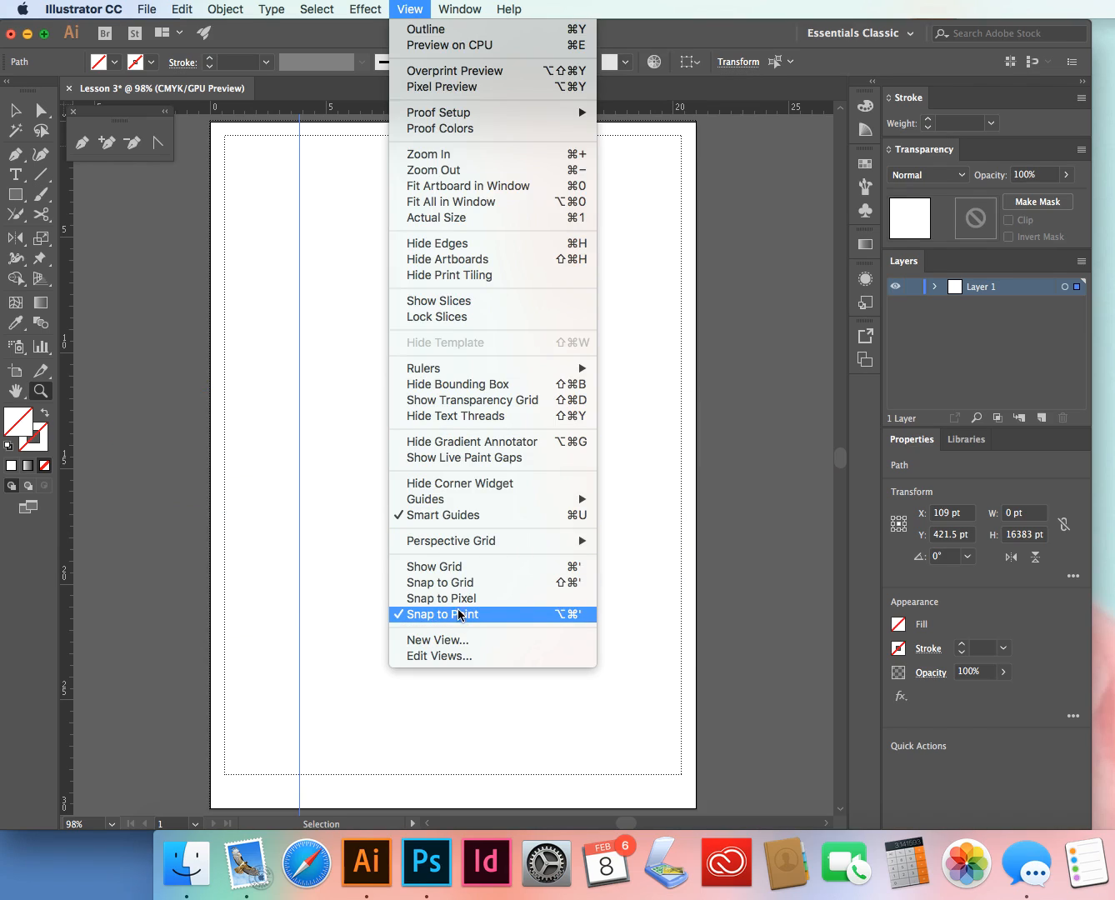
{"action": "left_click", "coordinate": [454, 567]}
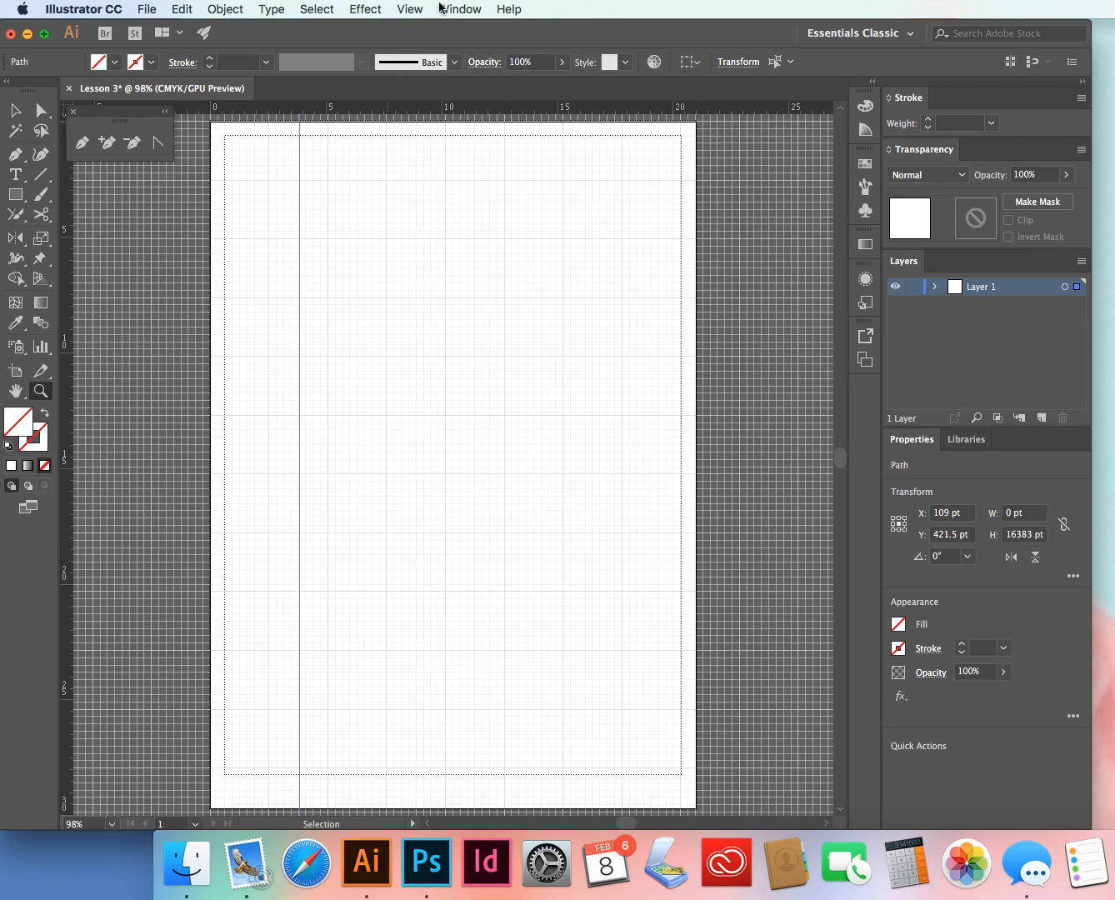
{"action": "left_click", "coordinate": [411, 10]}
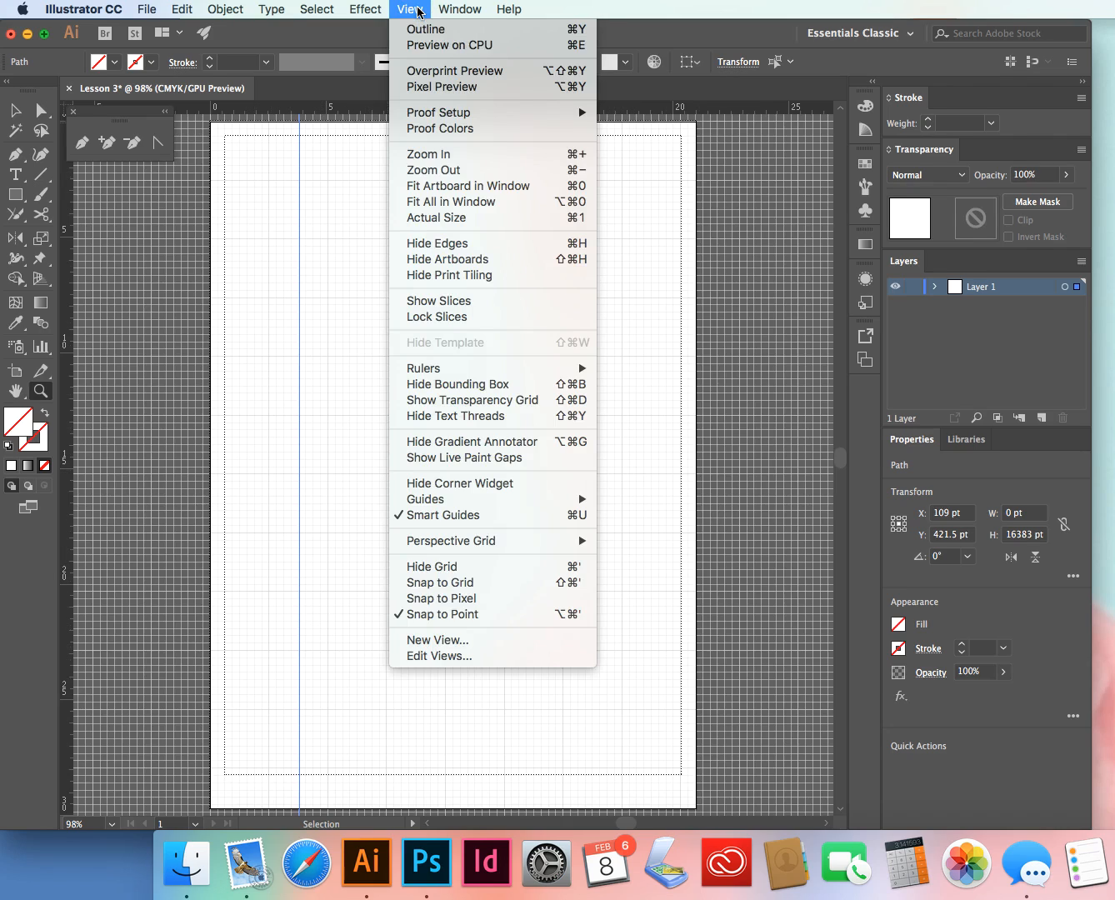
{"action": "left_click", "coordinate": [456, 567]}
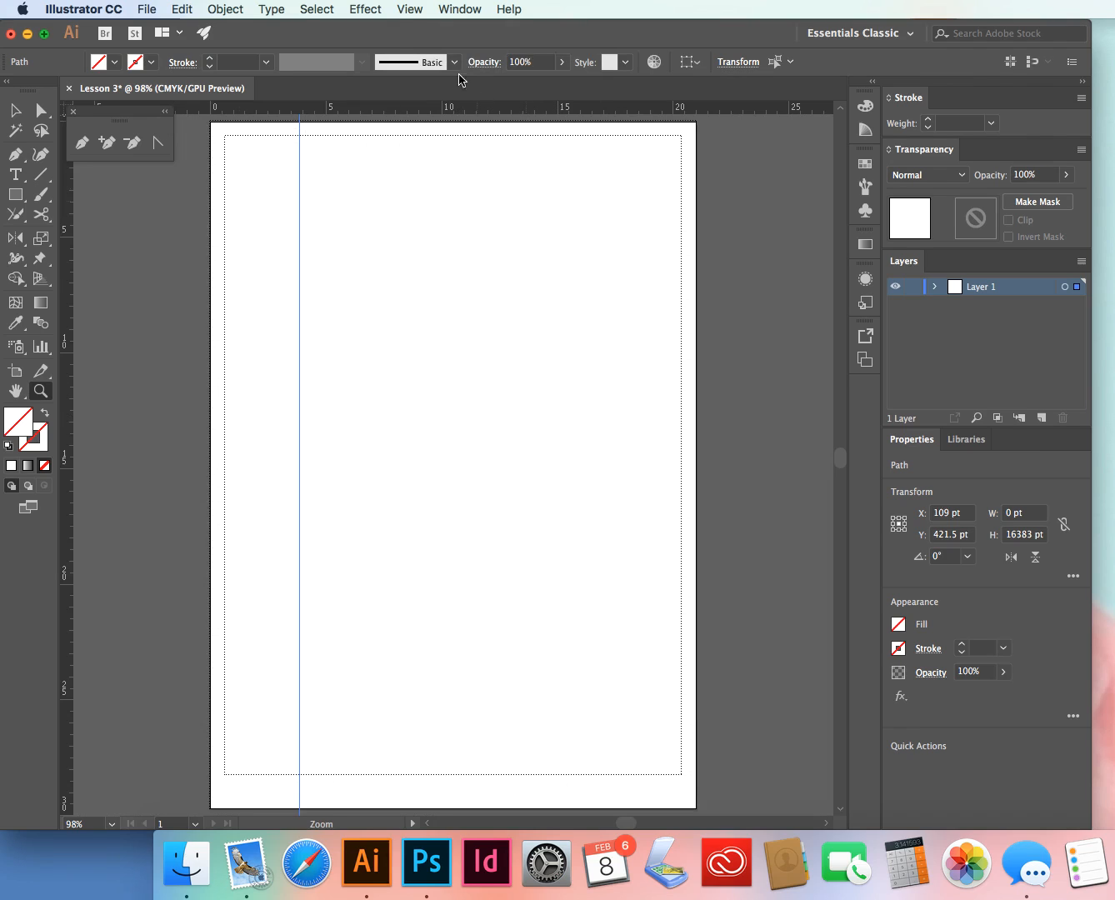
- Hide the print tiling on the artboard
{"action": "left_click", "coordinate": [410, 9]}
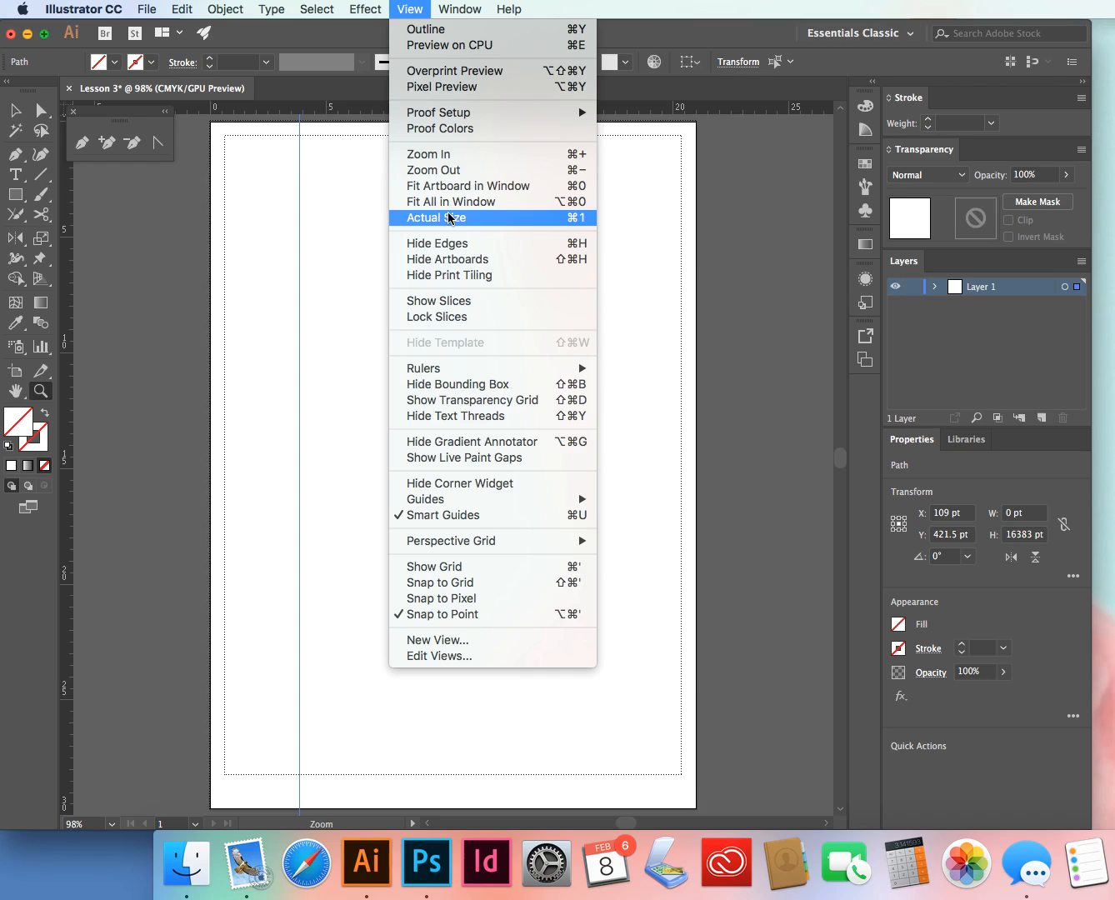
{"action": "left_click", "coordinate": [463, 277]}
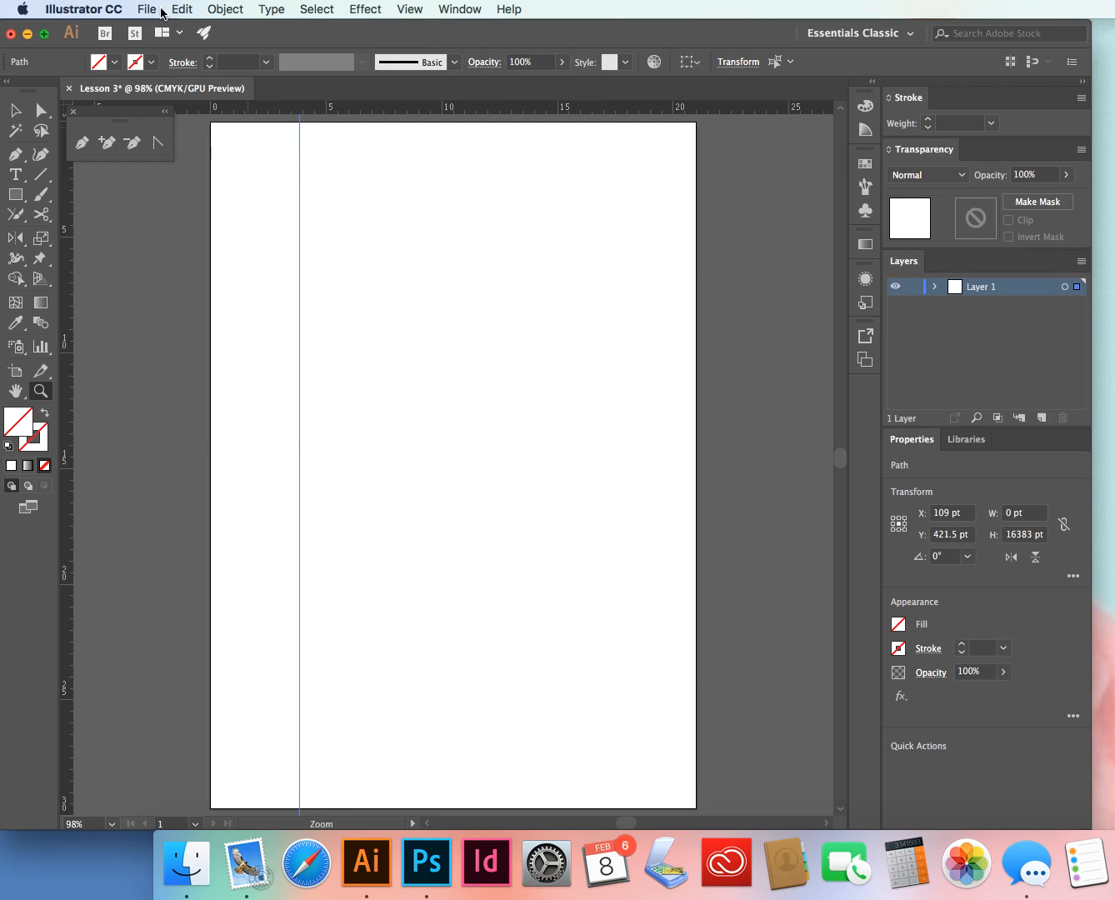
- Start placing a file and look for the figure template in the user, Documents and Desktop folders, then search for "template"
{"action": "left_click", "coordinate": [147, 10]}
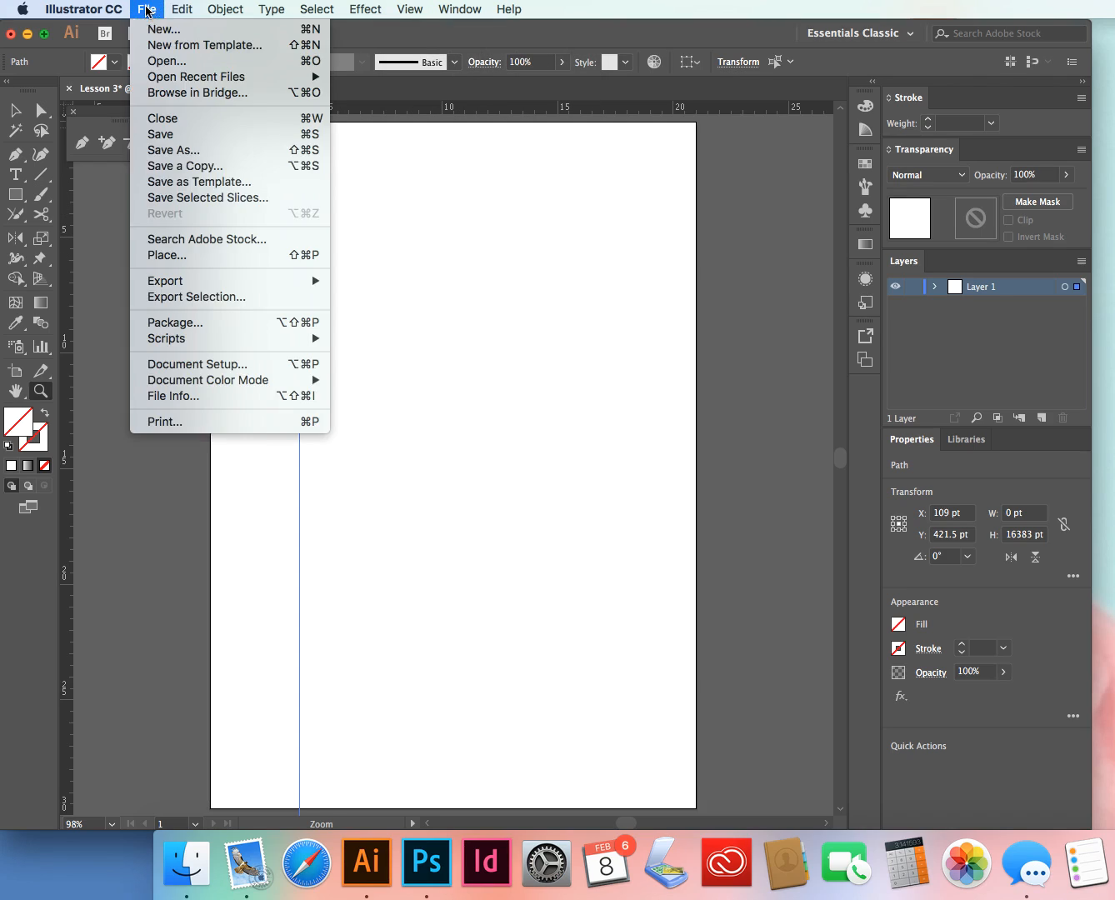
{"action": "left_click", "coordinate": [164, 258]}
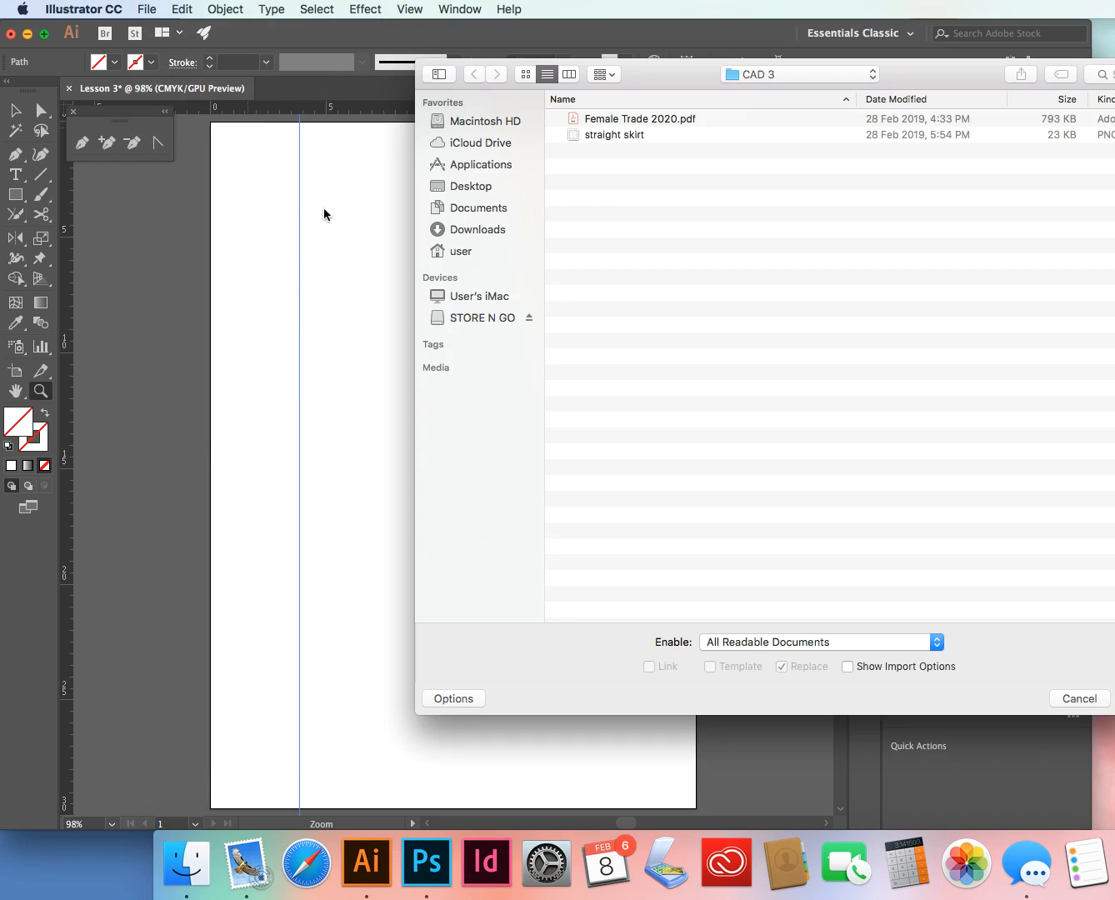
{"action": "left_click", "coordinate": [461, 251]}
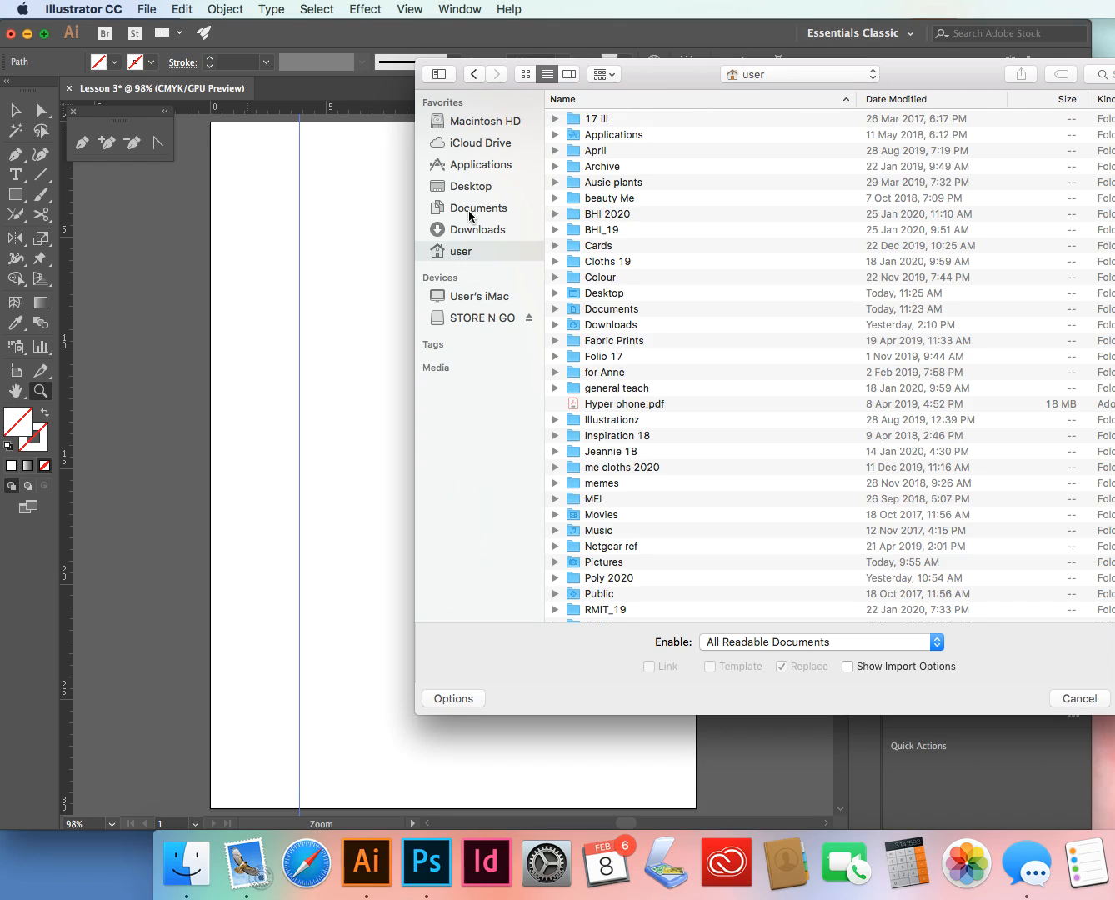
{"action": "left_click", "coordinate": [470, 210]}
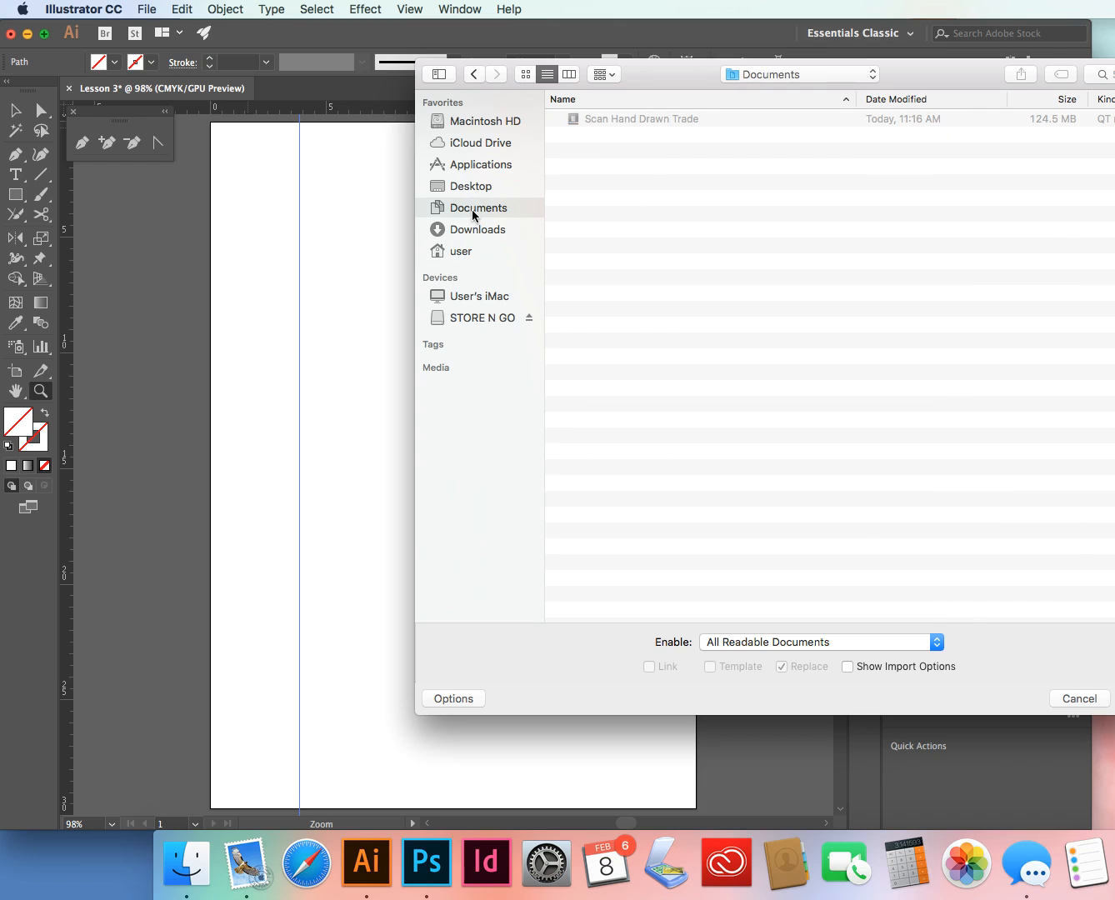
{"action": "left_click", "coordinate": [462, 251]}
{"action": "left_click", "coordinate": [461, 186]}
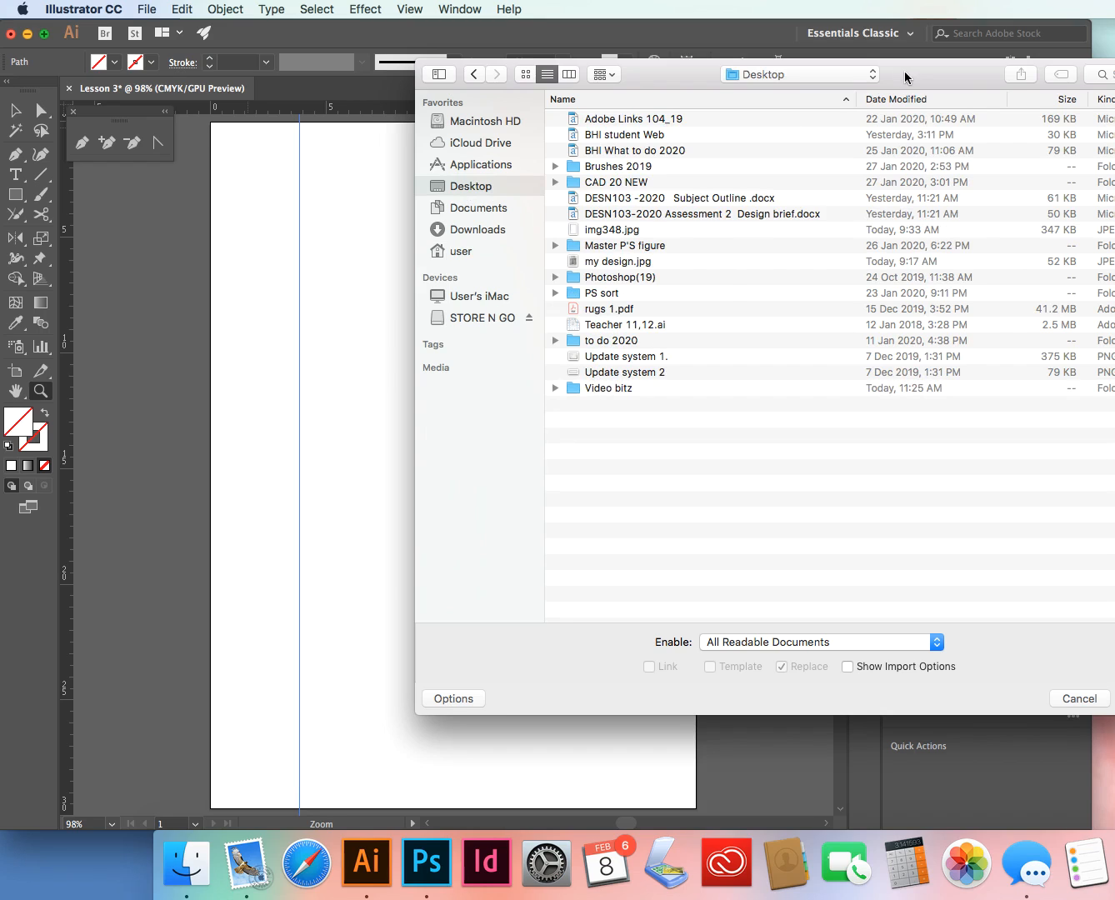
{"action": "left_click_drag", "start_coordinate": [998, 75], "coordinate": [747, 66]}
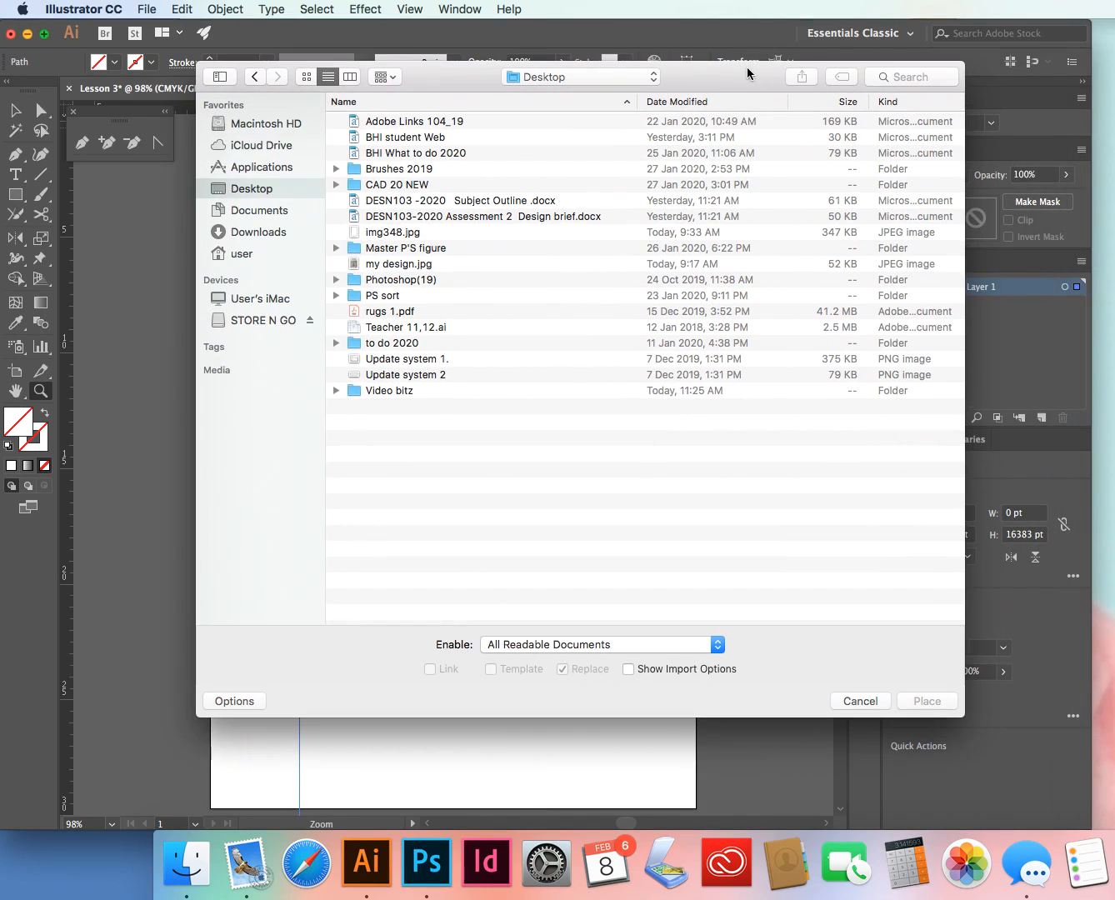
{"action": "left_click", "coordinate": [903, 75]}
{"action": "type", "text": "te"}
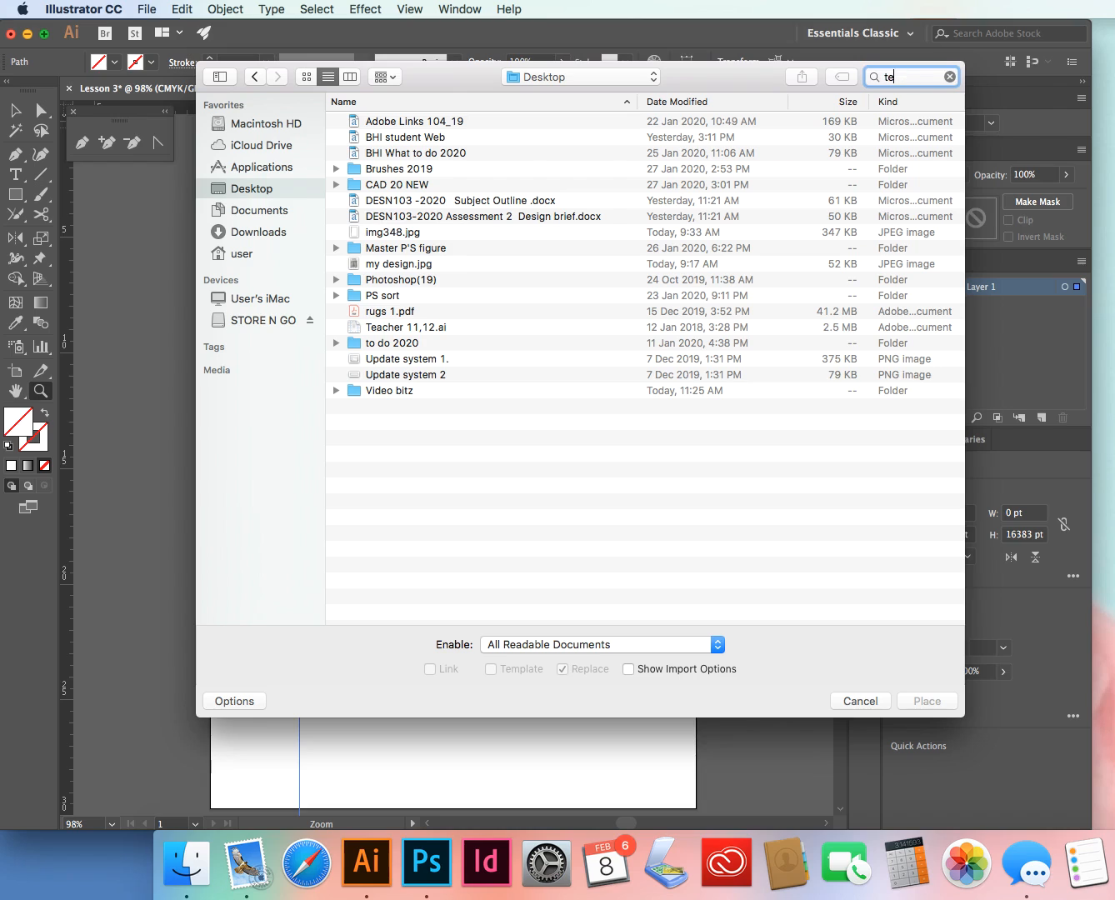
{"action": "type", "text": "mplate"}
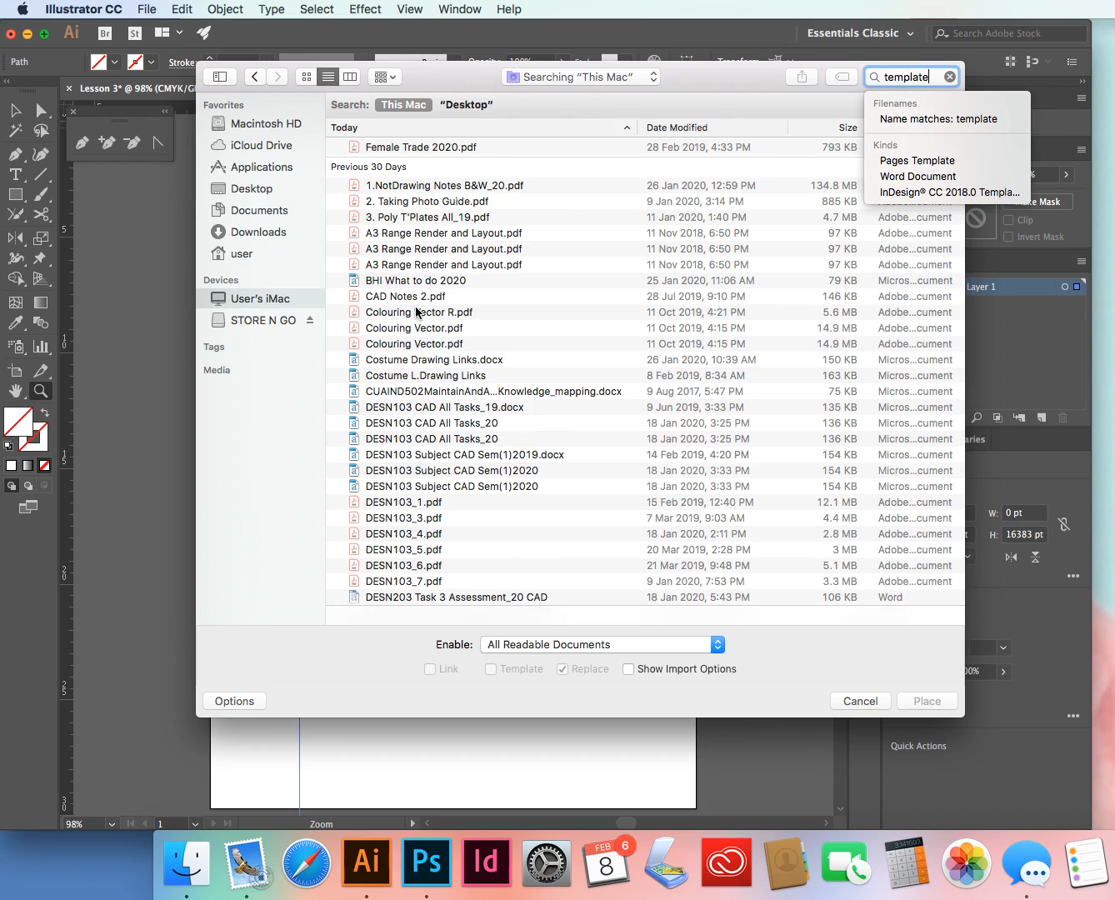
- Place Female Trade 2020.pdf from the CAD 3 folder inside BHI 2020, aligned to the artboard's upper-left corner
{"action": "left_click", "coordinate": [239, 260]}
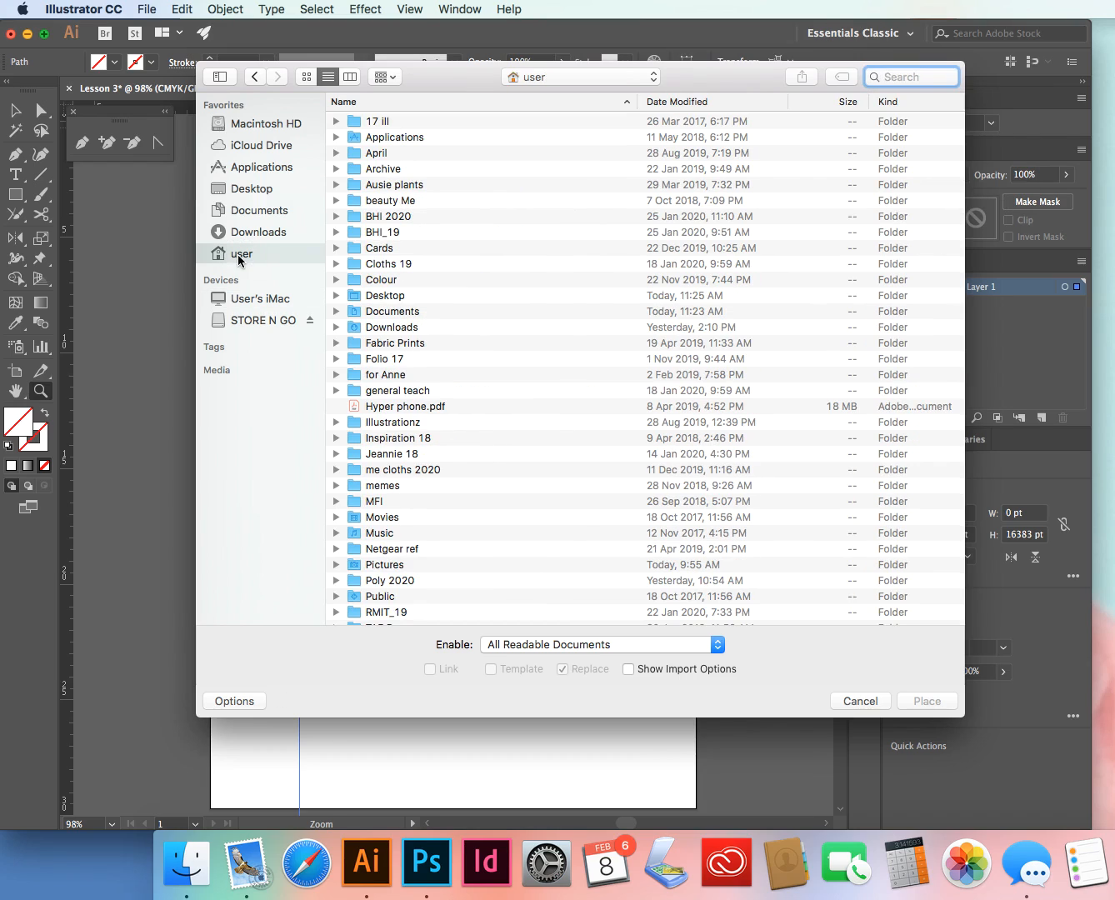
{"action": "double_click", "coordinate": [377, 217]}
{"action": "double_click", "coordinate": [378, 201]}
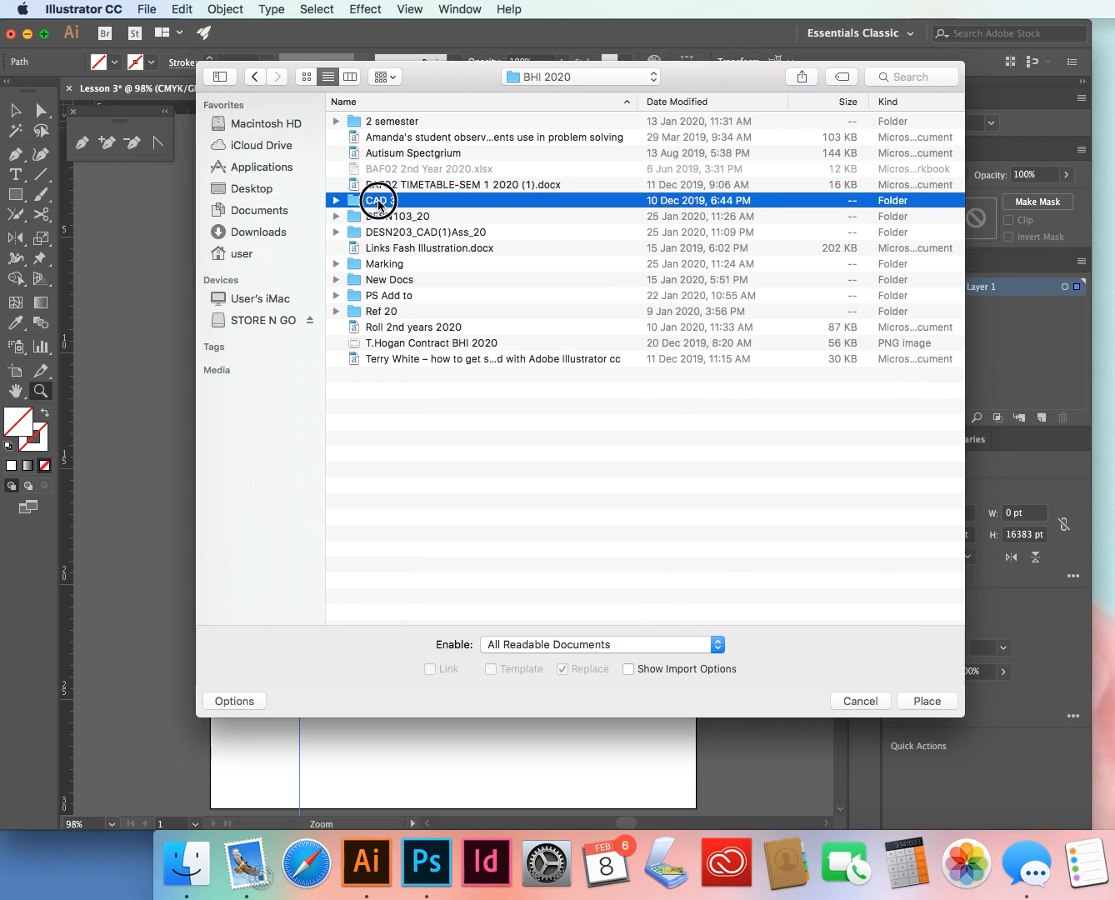
{"action": "double_click", "coordinate": [388, 123]}
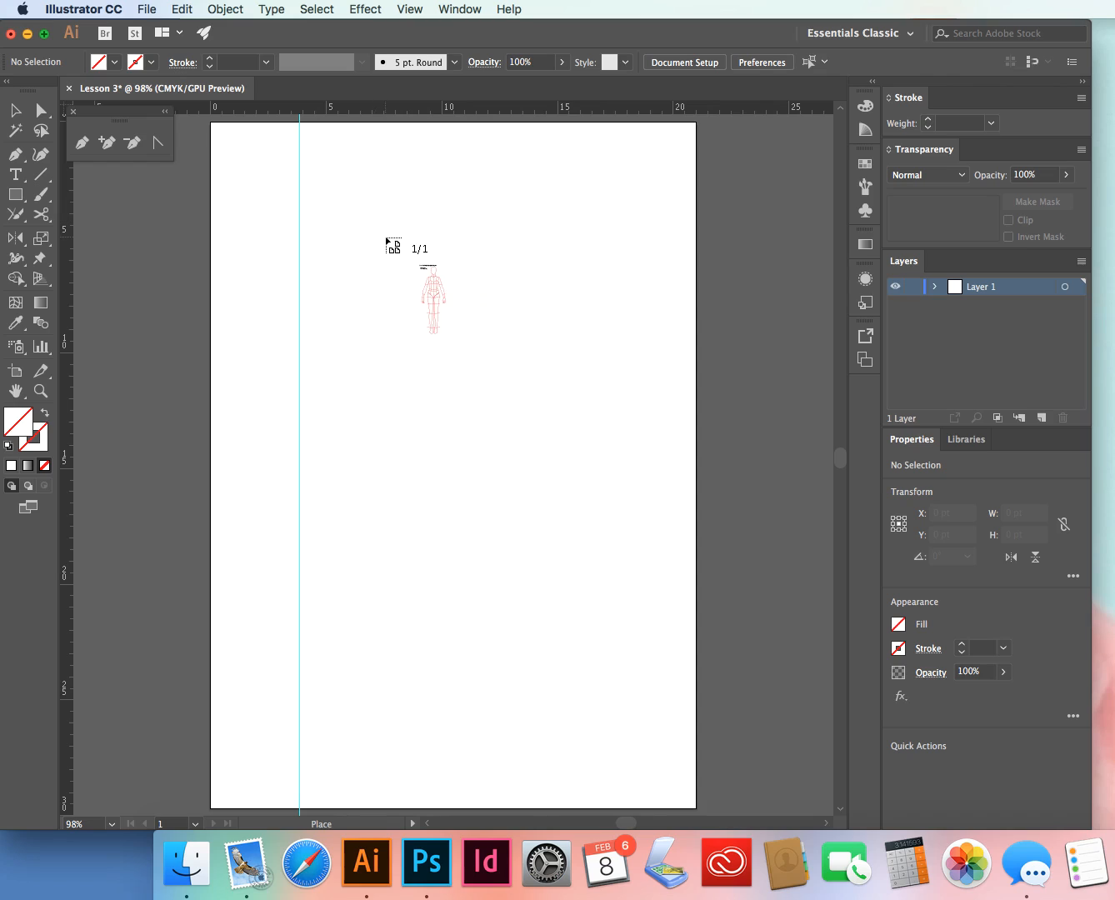
{"action": "left_click", "coordinate": [211, 124]}
- Lock Layer 1 holding the template figure and add a new layer above it
{"action": "key", "text": "z"}
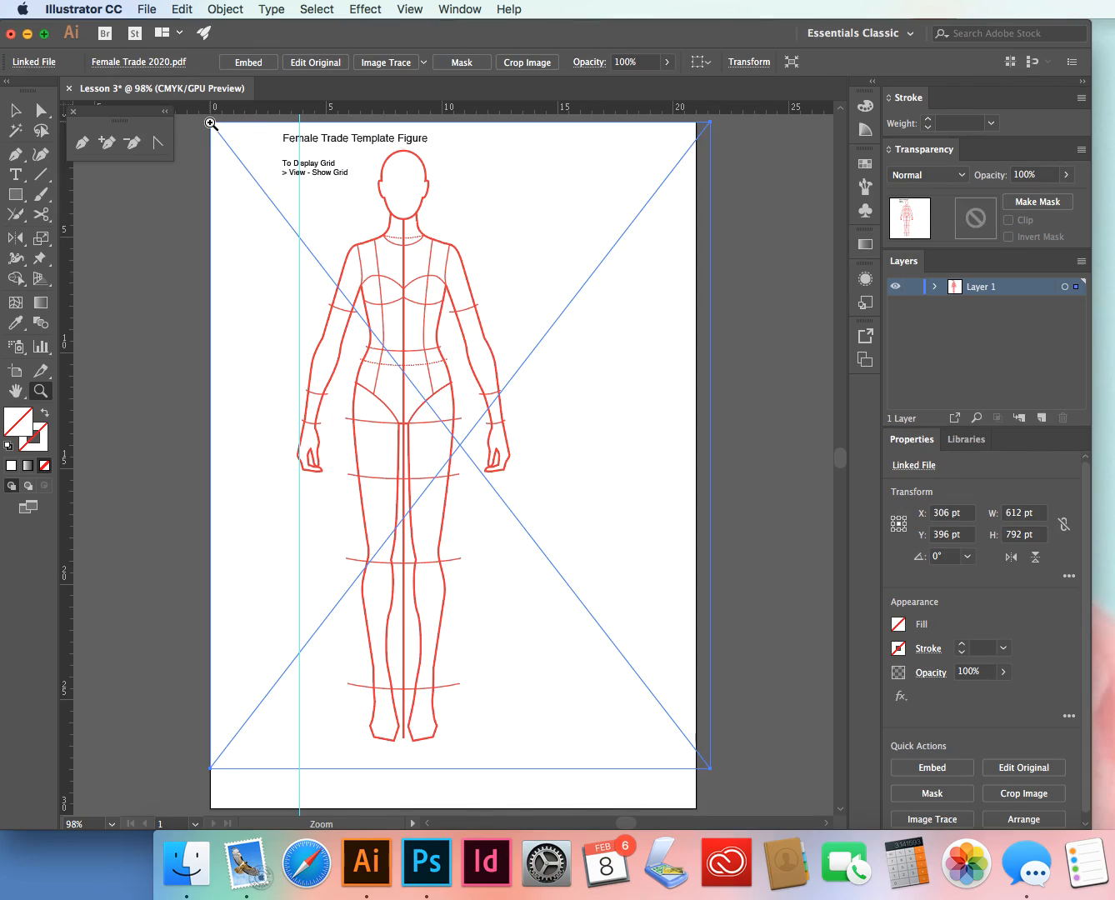
{"action": "left_click", "coordinate": [912, 288]}
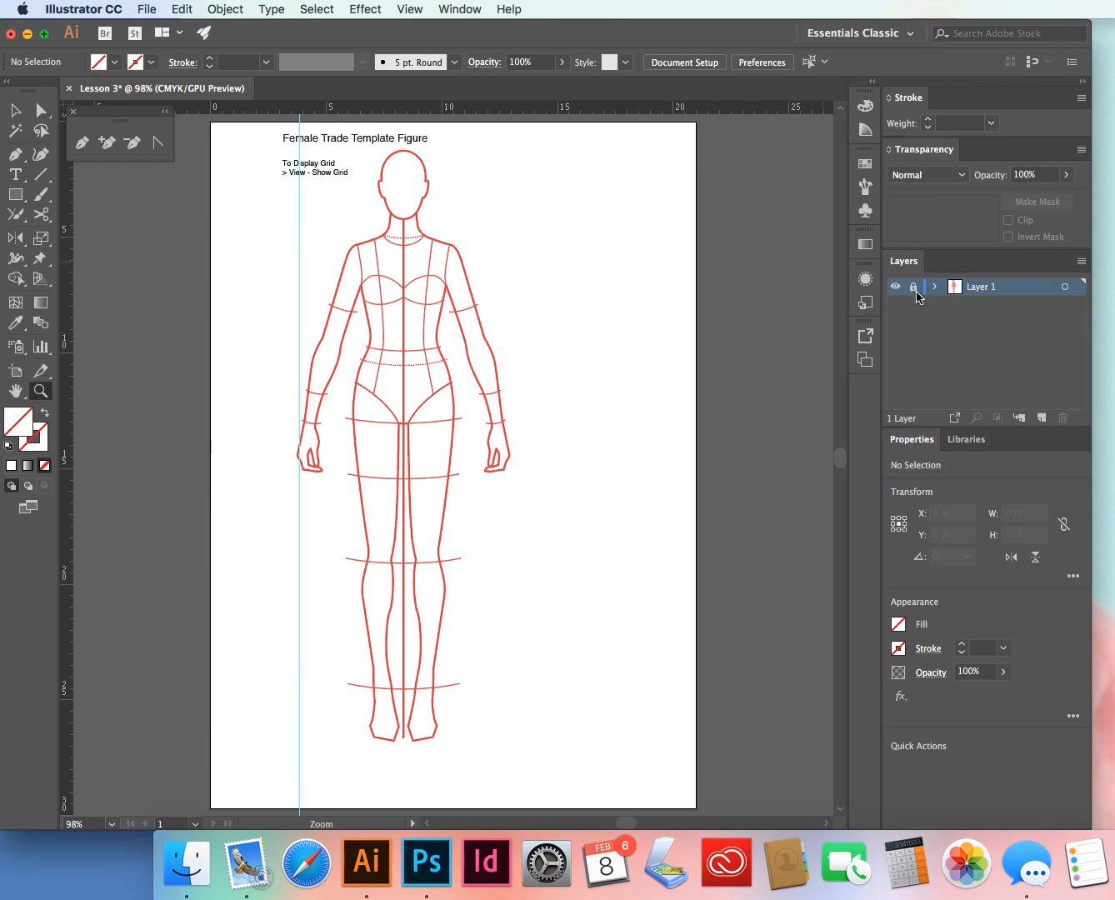
{"action": "left_click", "coordinate": [1041, 416]}
- Place the skirt image my design.jpg from the Desktop on Layer 2, over the figure's hips and legs
{"action": "left_click", "coordinate": [147, 10]}
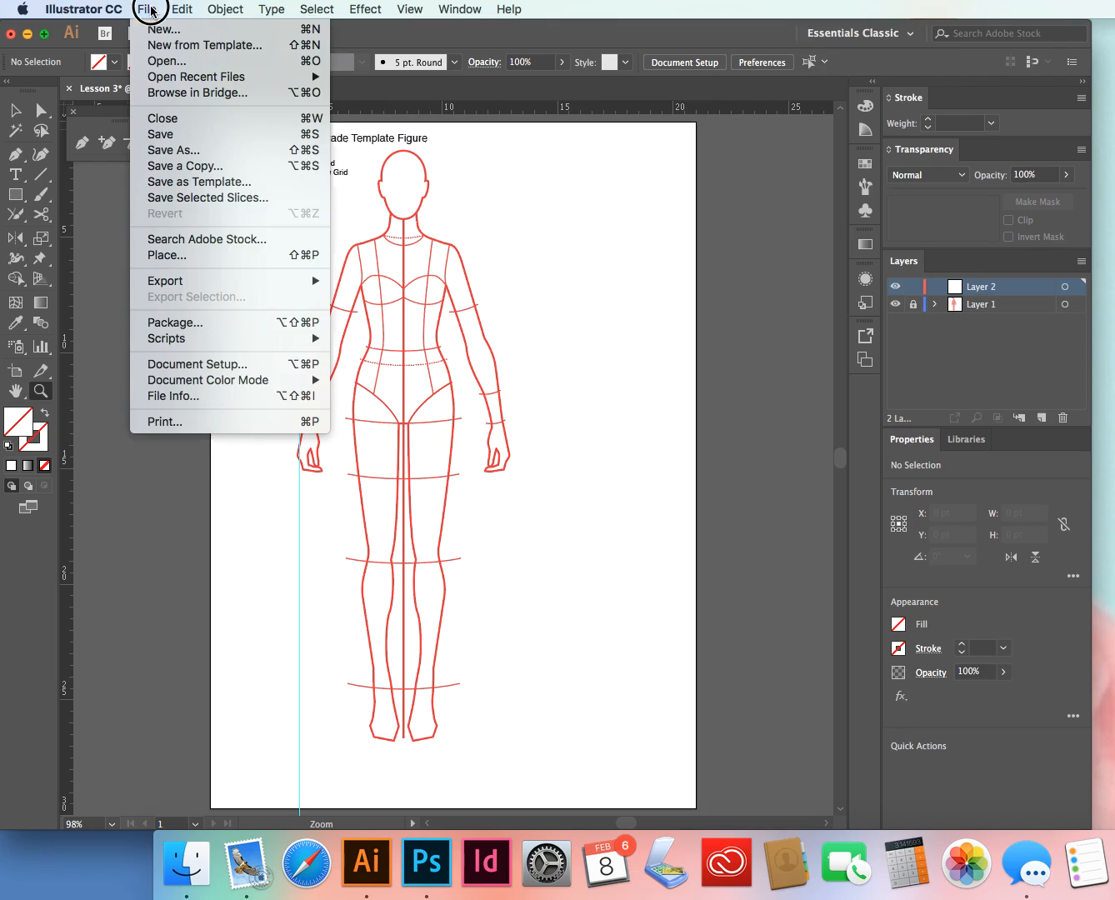
{"action": "left_click", "coordinate": [171, 254]}
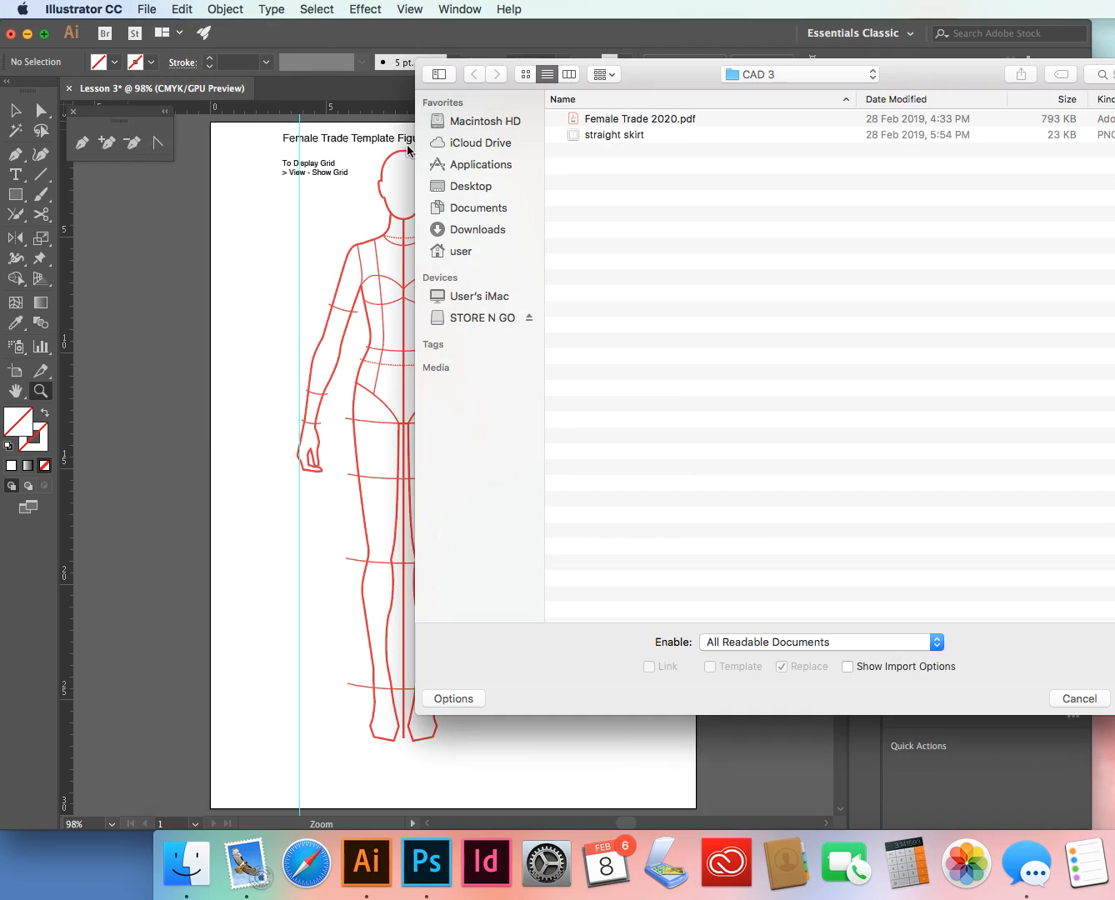
{"action": "left_click", "coordinate": [466, 185]}
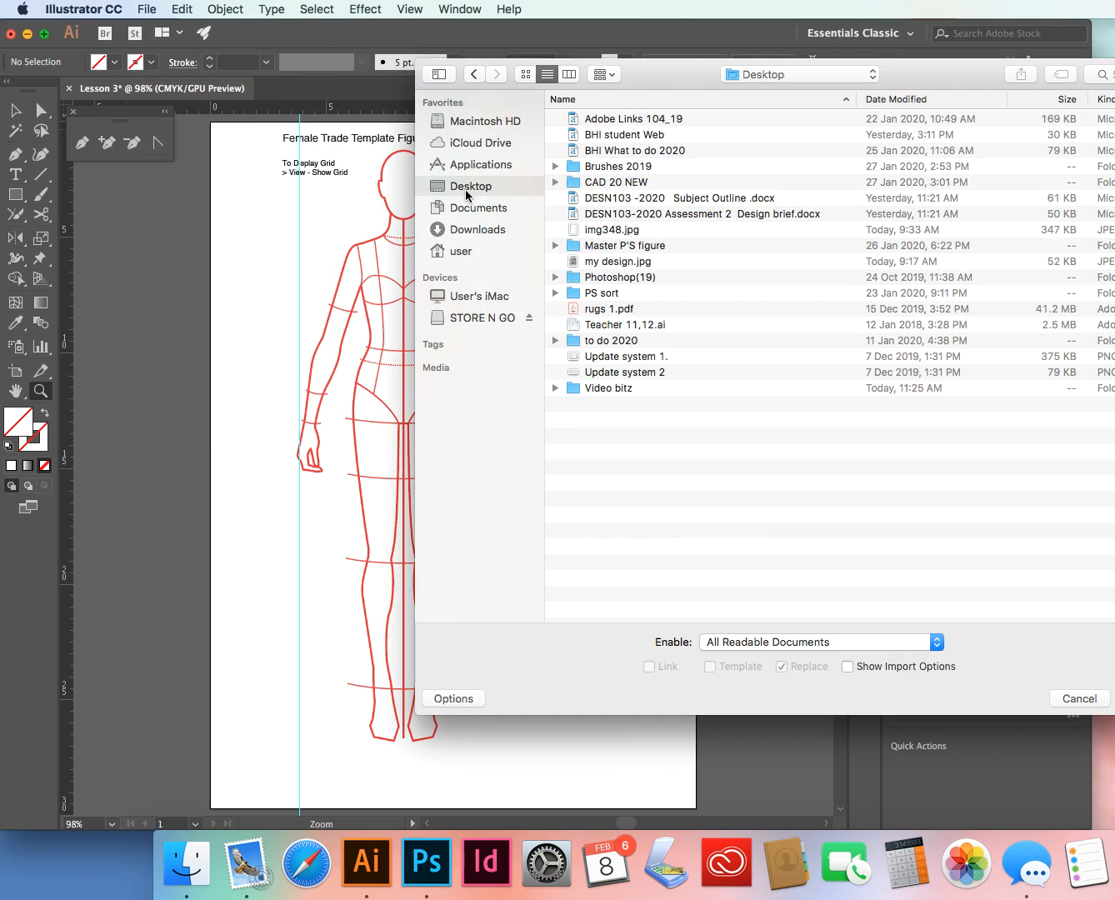
{"action": "double_click", "coordinate": [614, 263]}
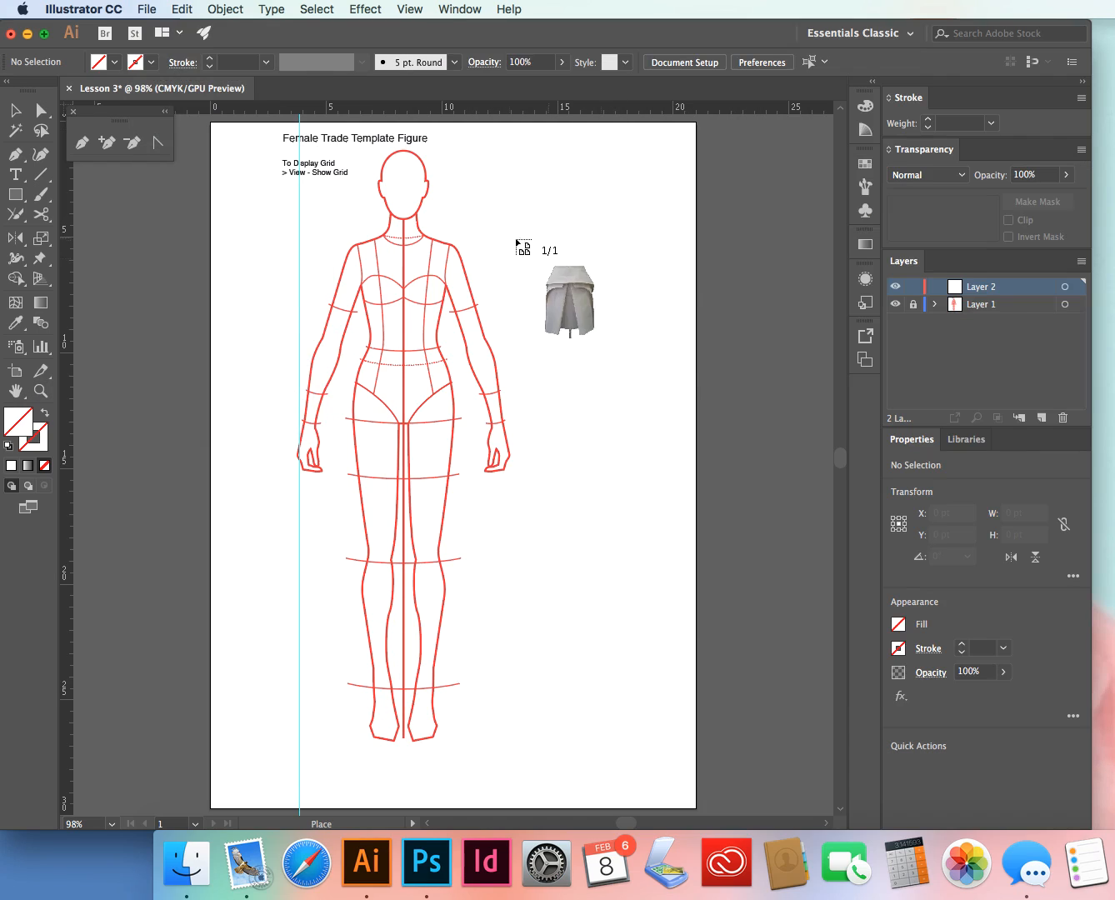
{"action": "left_click", "coordinate": [383, 360]}
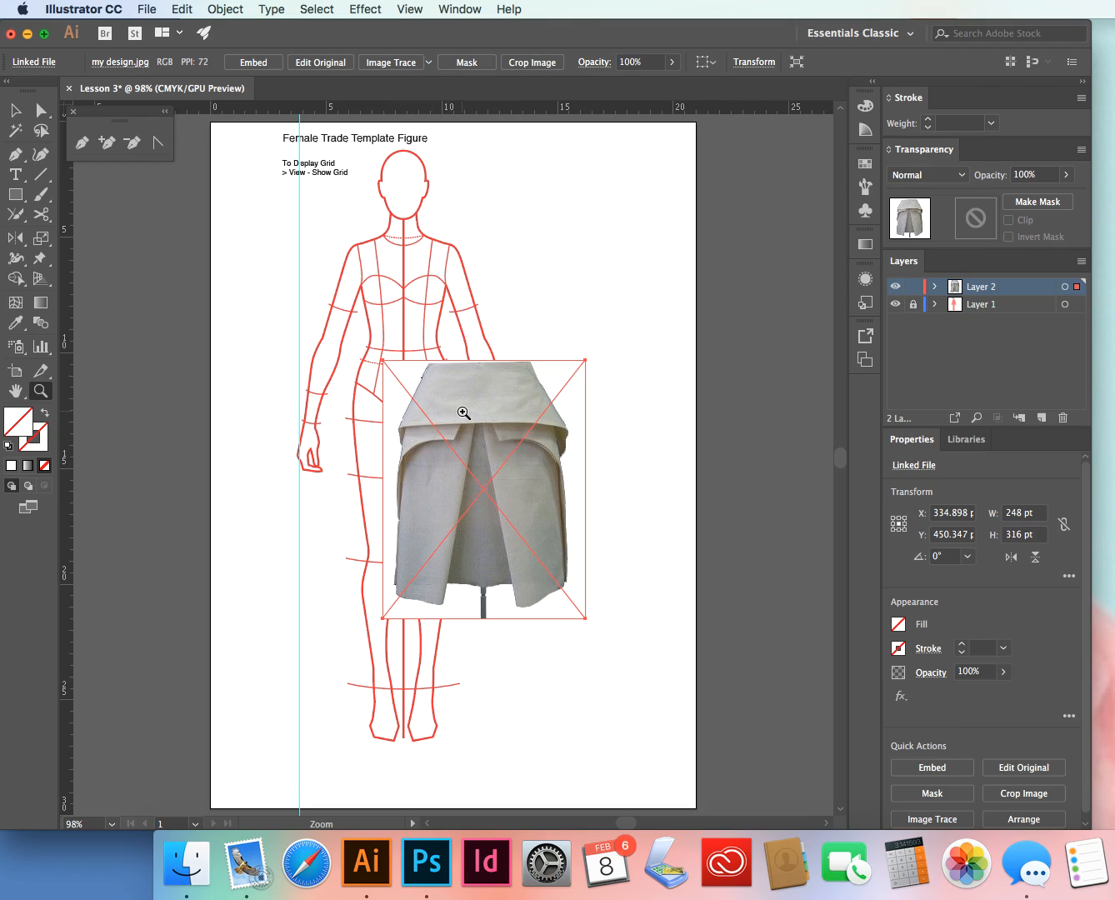
- Embed the linked my design.jpg image in the document through Links, and collapse the Links panel
{"action": "left_click", "coordinate": [461, 10]}
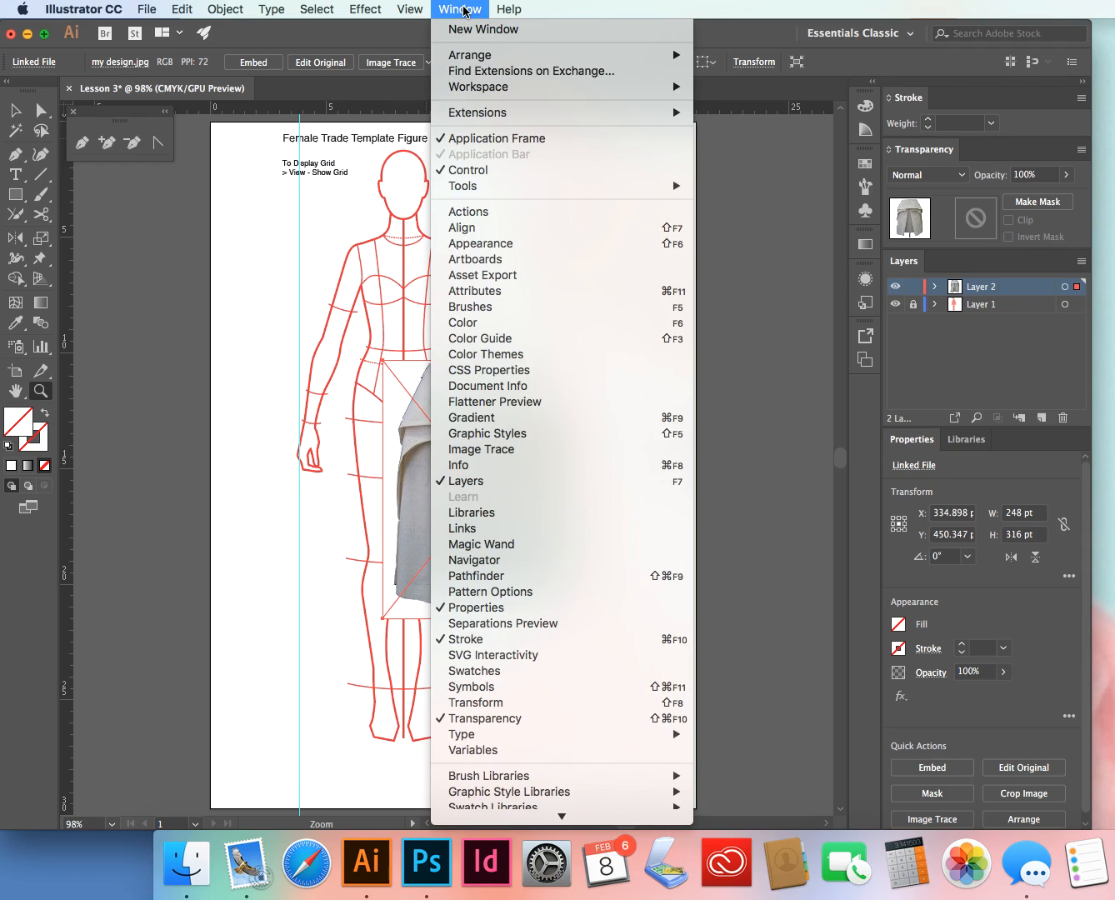
{"action": "left_click", "coordinate": [496, 537]}
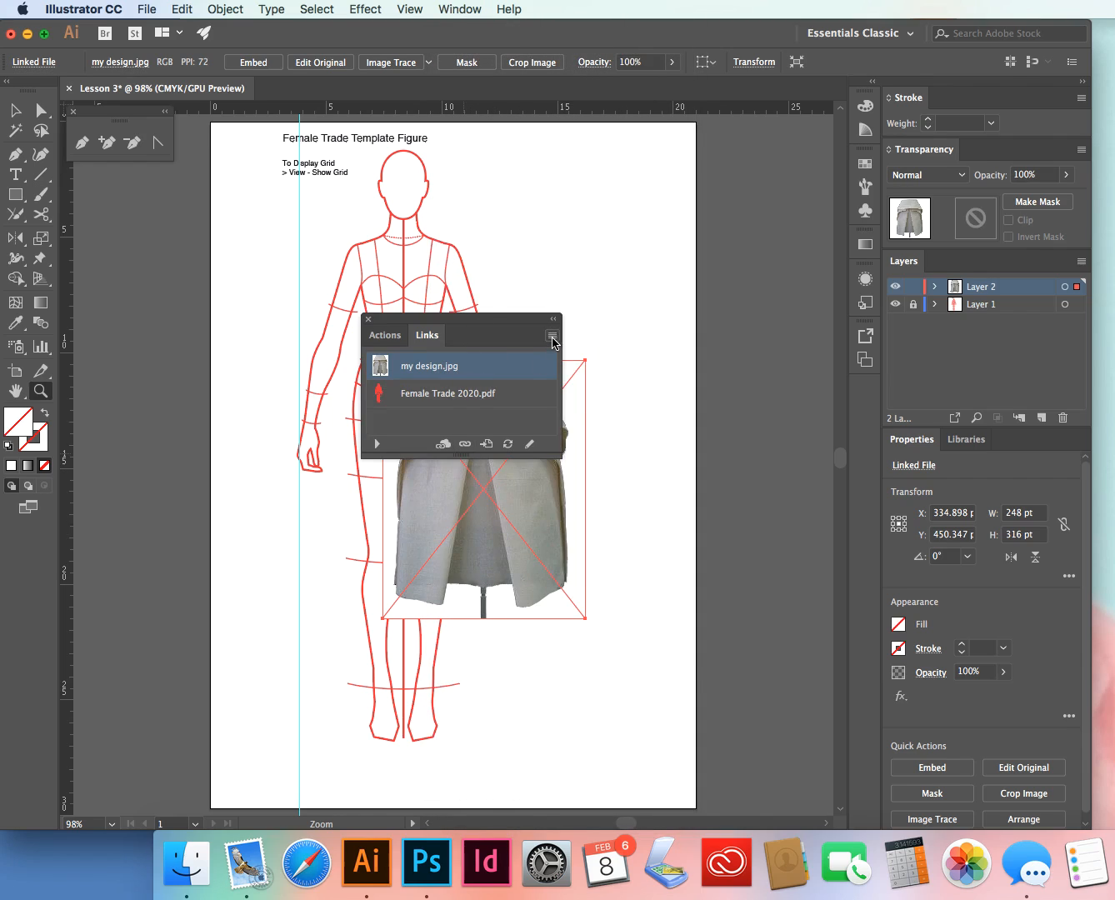
{"action": "left_click", "coordinate": [551, 334]}
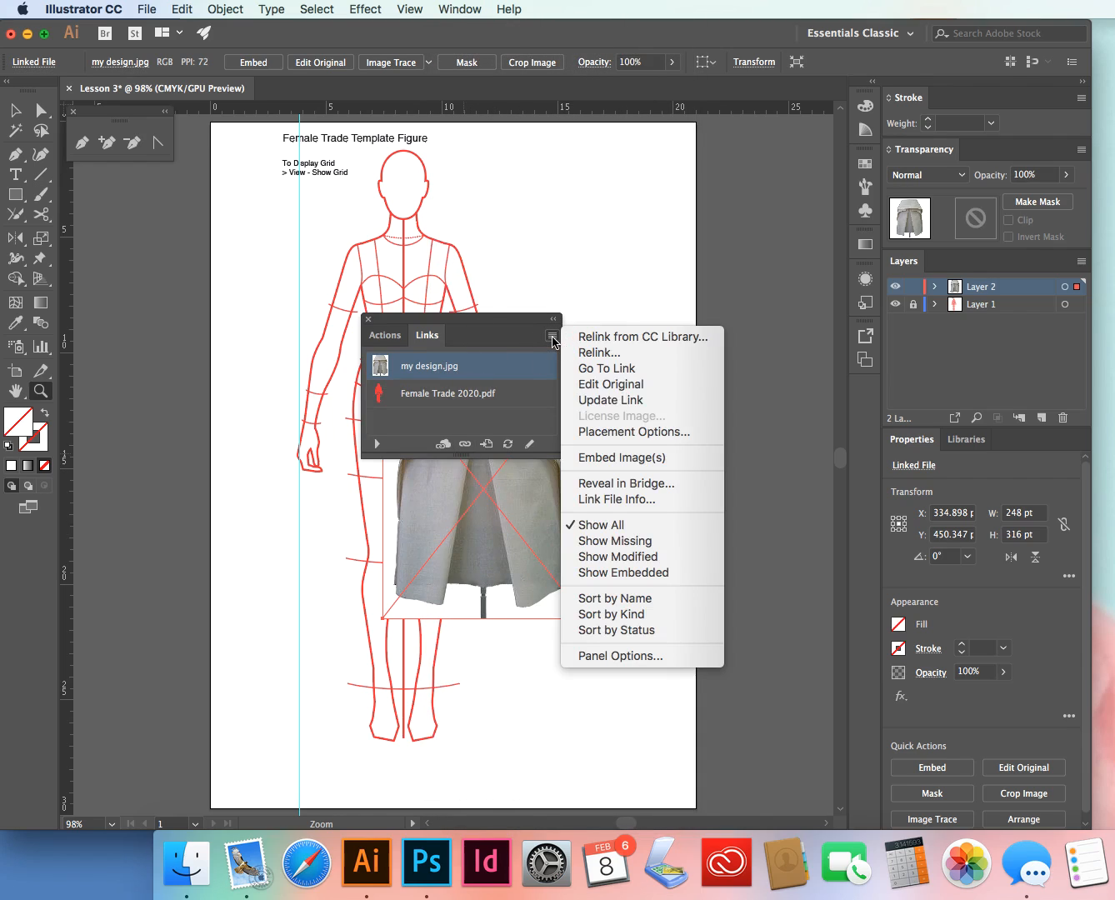
{"action": "left_click", "coordinate": [598, 456]}
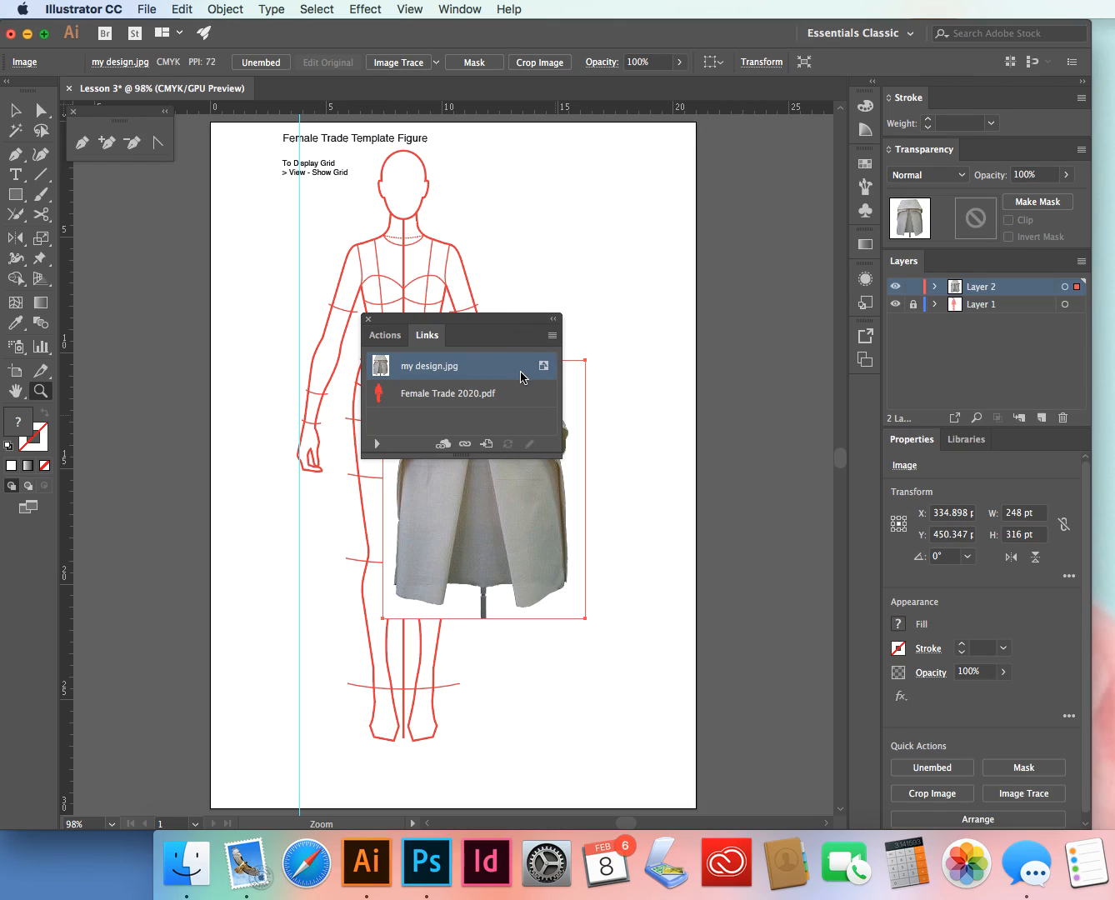
{"action": "left_click", "coordinate": [552, 335]}
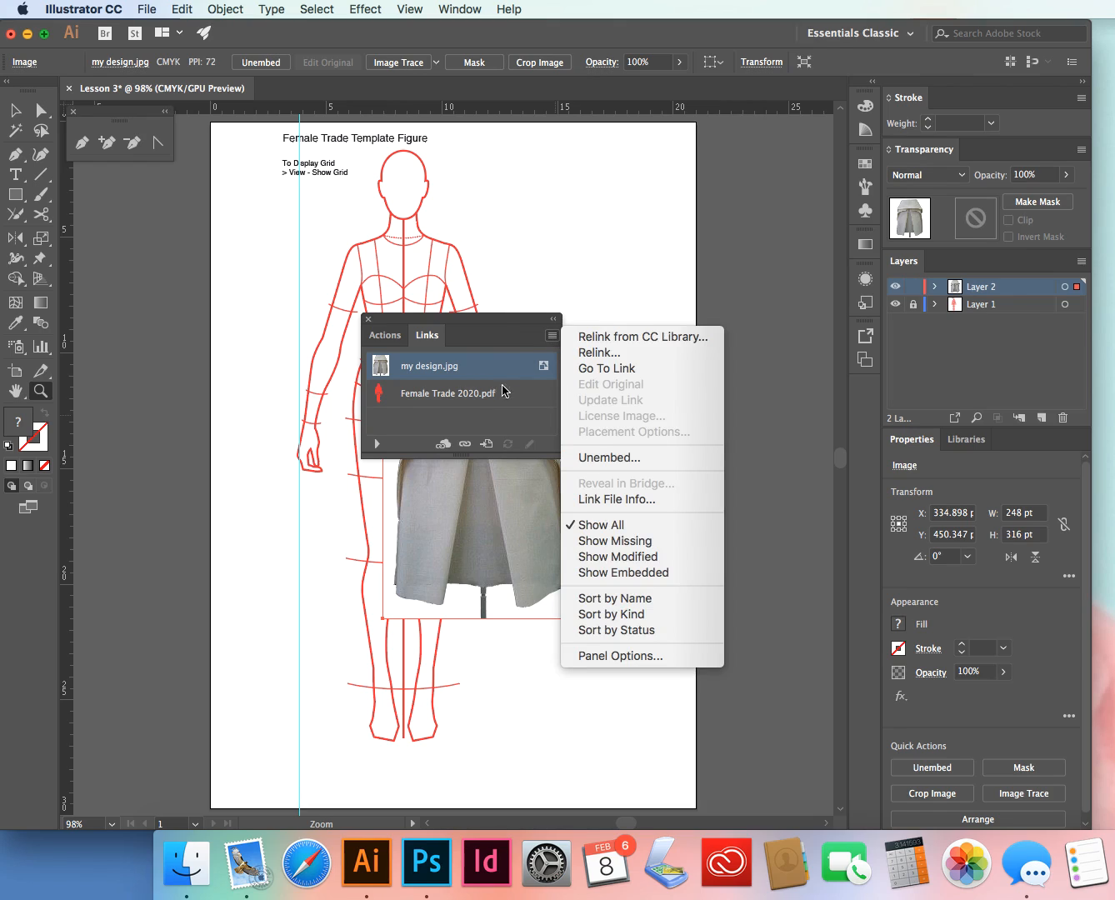
{"action": "left_click", "coordinate": [511, 335]}
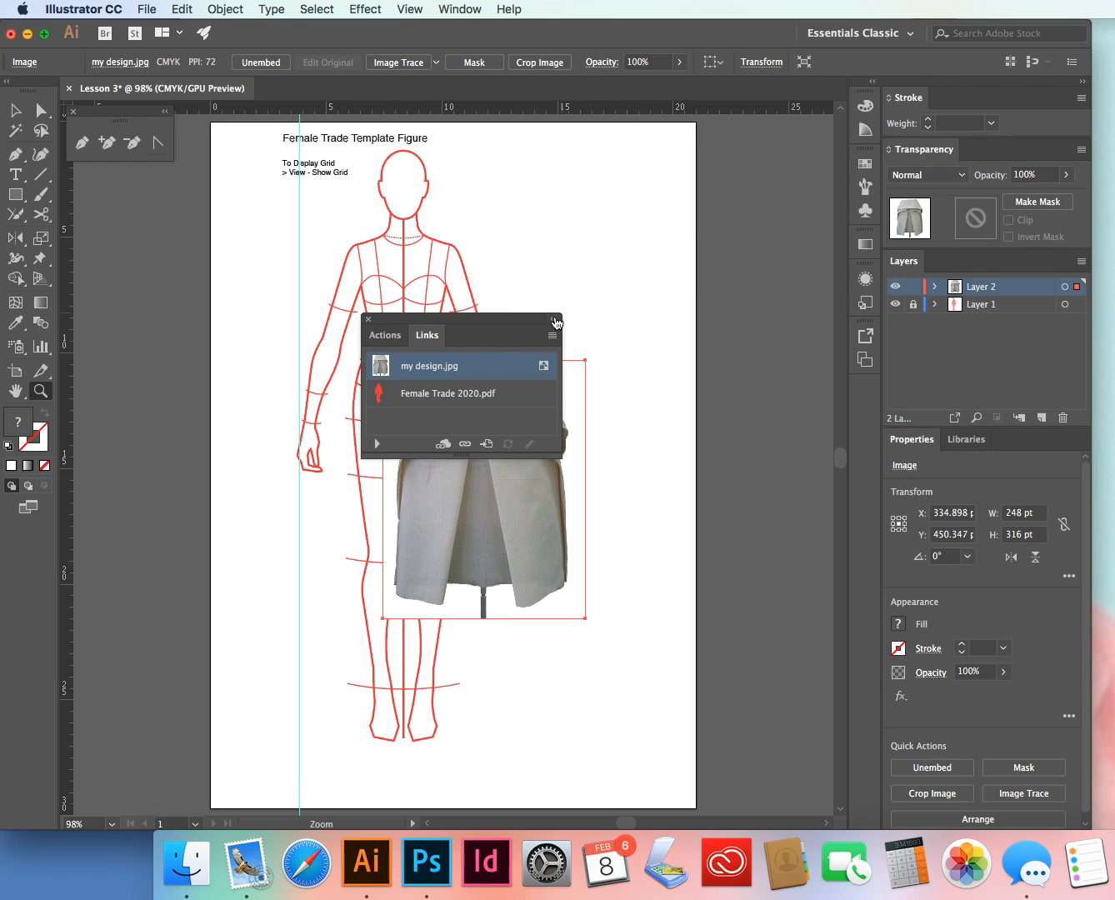
{"action": "left_click", "coordinate": [553, 318]}
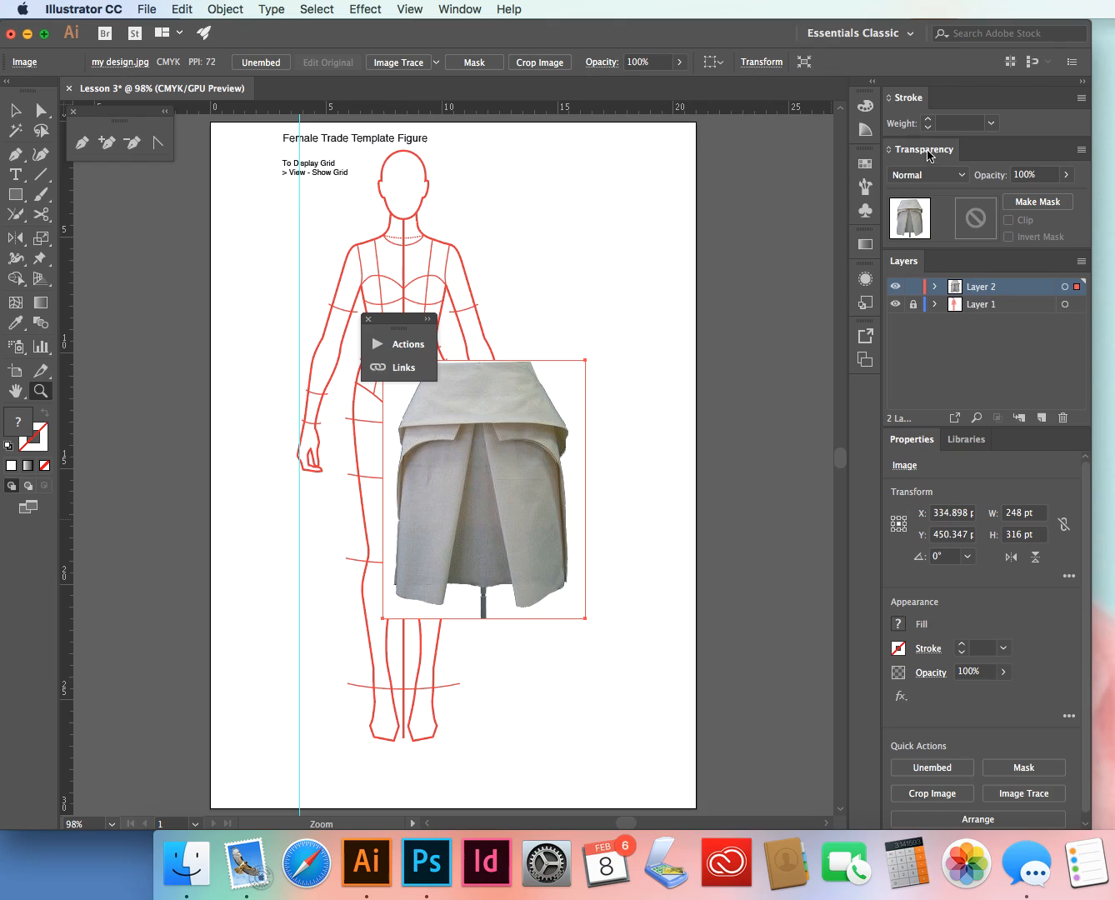
- Lower the skirt image's opacity to 56% and close the floating Actions and Links panel
{"action": "double_click", "coordinate": [930, 150]}
{"action": "left_click", "coordinate": [1067, 176]}
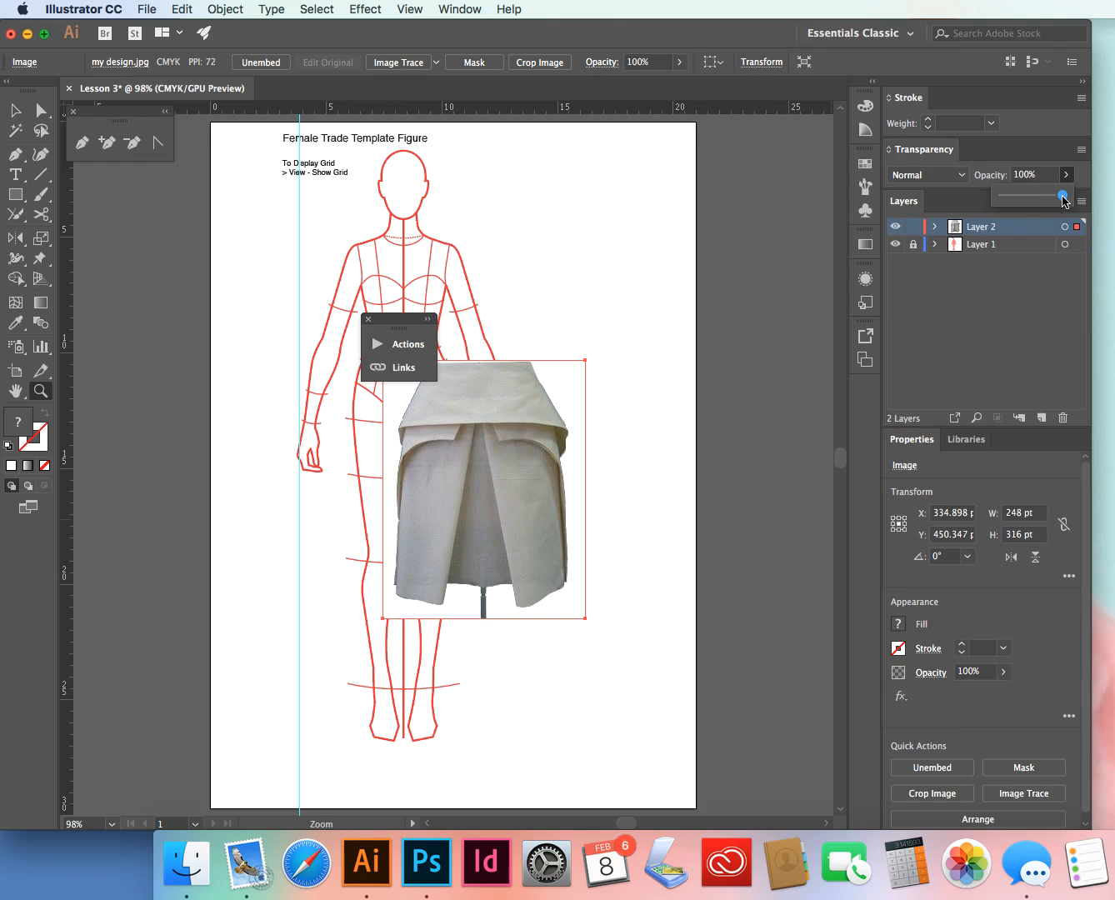
{"action": "left_click", "coordinate": [1063, 196]}
{"action": "left_click_drag", "start_coordinate": [1062, 196], "coordinate": [1037, 196]}
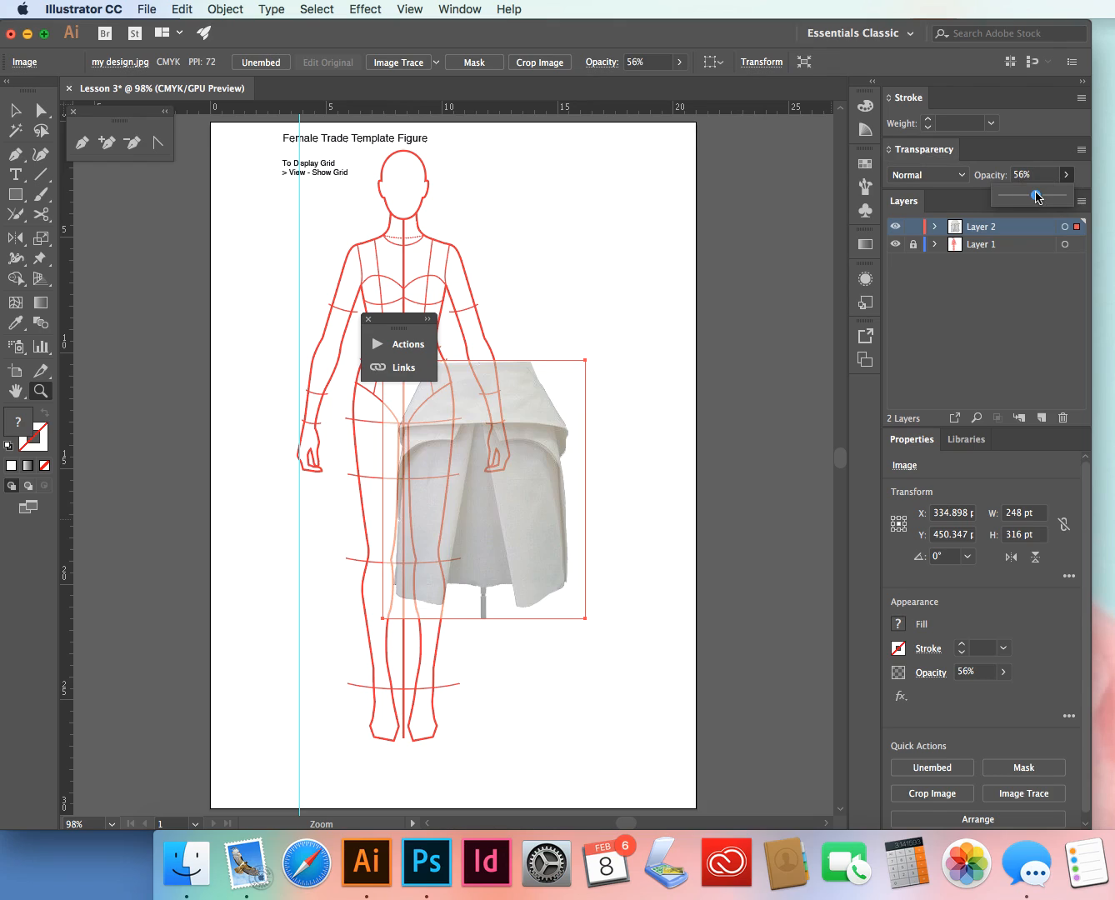
{"action": "left_click", "coordinate": [367, 319]}
{"action": "left_click", "coordinate": [368, 320]}
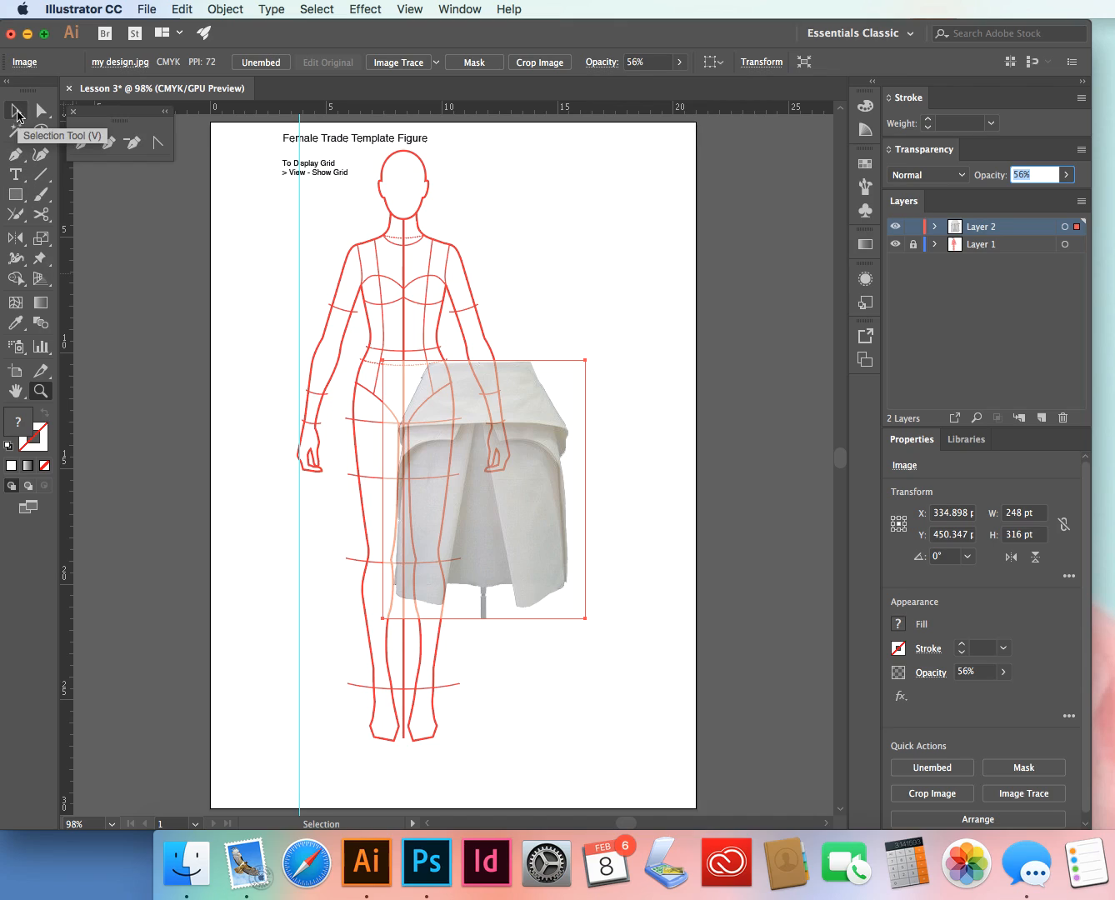
- Scale the skirt image down proportionally to about 171 by 218 pt and position it over the figure's waist and hips
{"action": "left_click", "coordinate": [17, 113]}
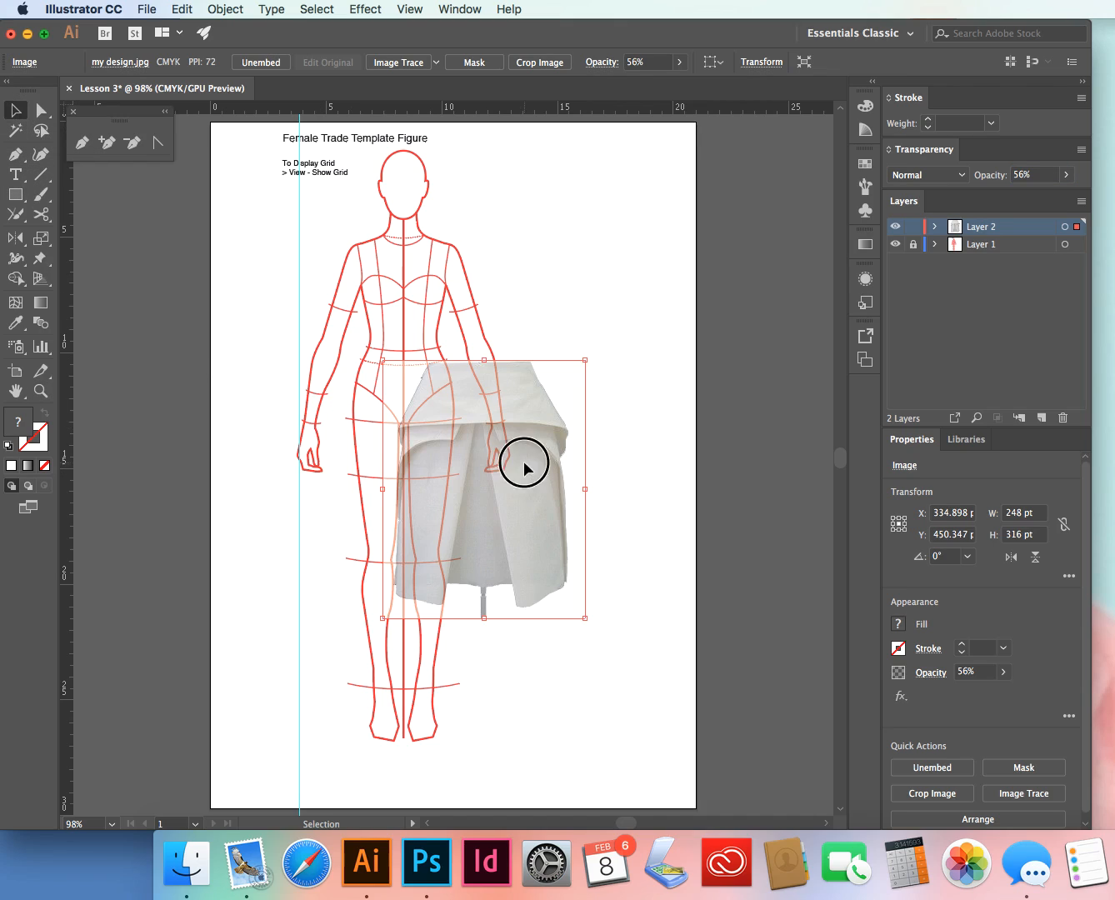
{"action": "left_click_drag", "start_coordinate": [525, 465], "coordinate": [571, 321]}
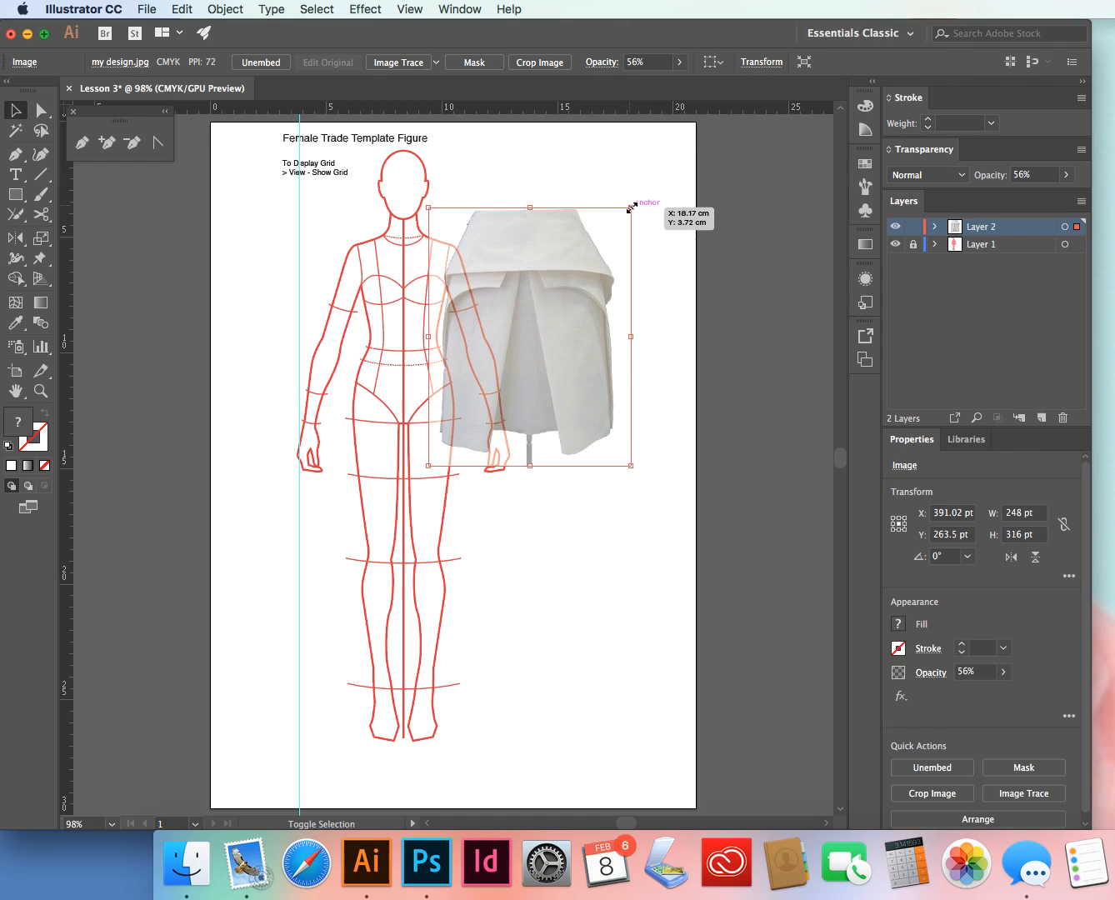
{"action": "left_click_drag", "start_coordinate": [630, 207], "coordinate": [561, 299]}
{"action": "left_click_drag", "start_coordinate": [519, 383], "coordinate": [428, 429]}
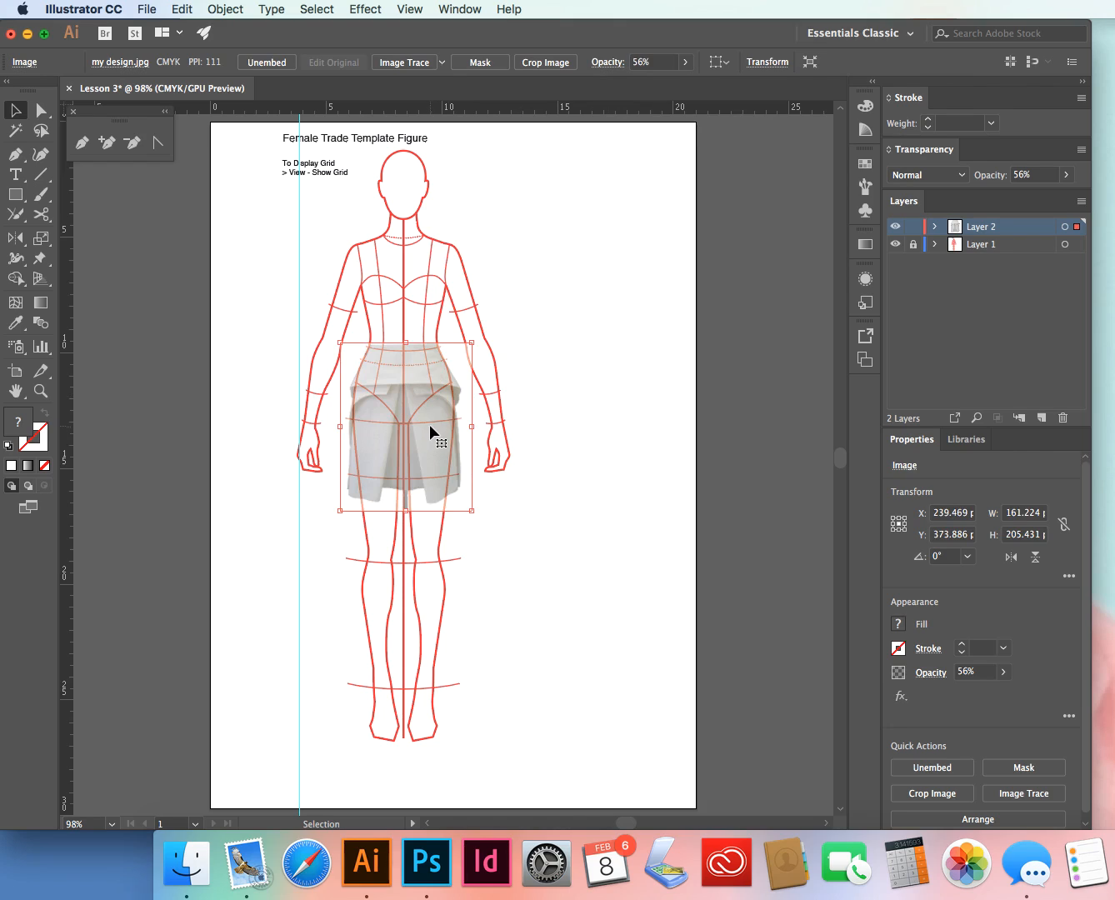
{"action": "left_click_drag", "start_coordinate": [472, 341], "coordinate": [480, 325]}
{"action": "left_click_drag", "start_coordinate": [433, 398], "coordinate": [428, 403]}
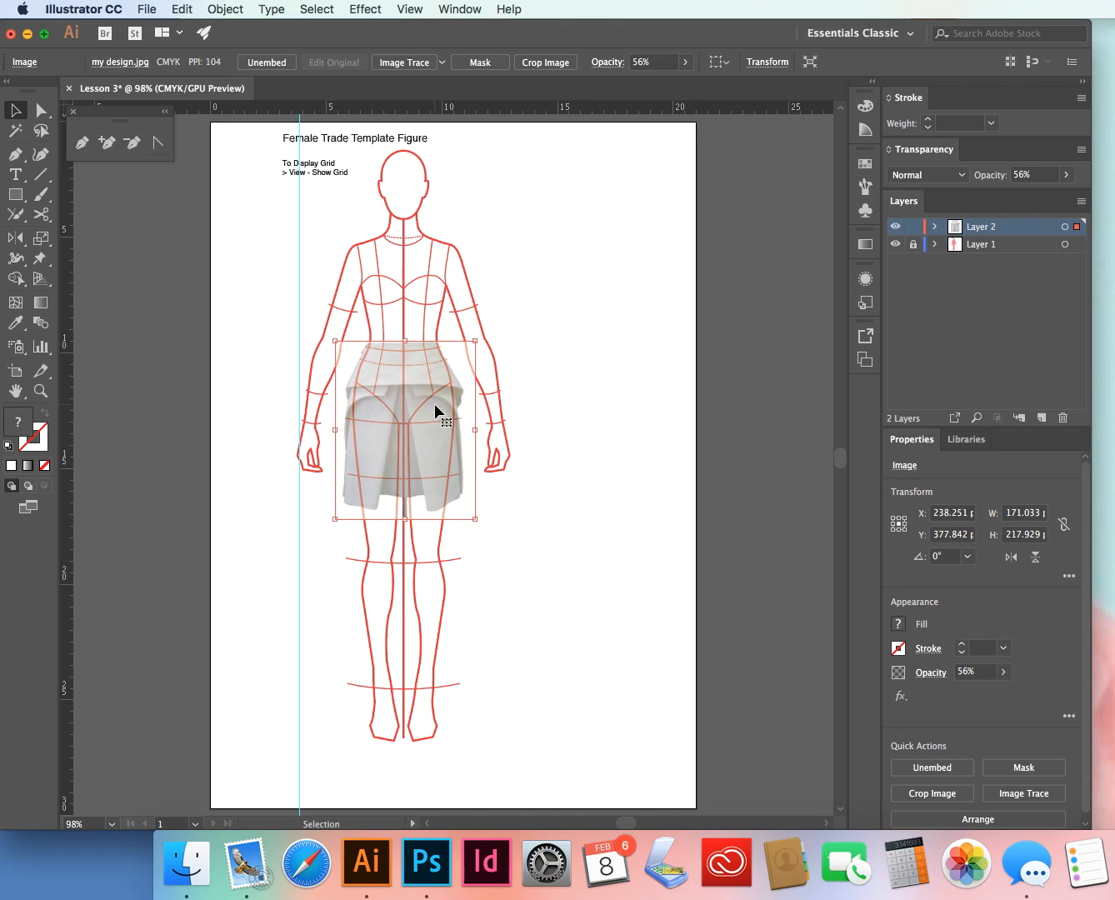
- Nudge the skirt image slightly right and down to about X 239 pt, Y 381 pt to align it with the figure
{"action": "key", "text": "Right"}
{"action": "key", "text": "Right"}
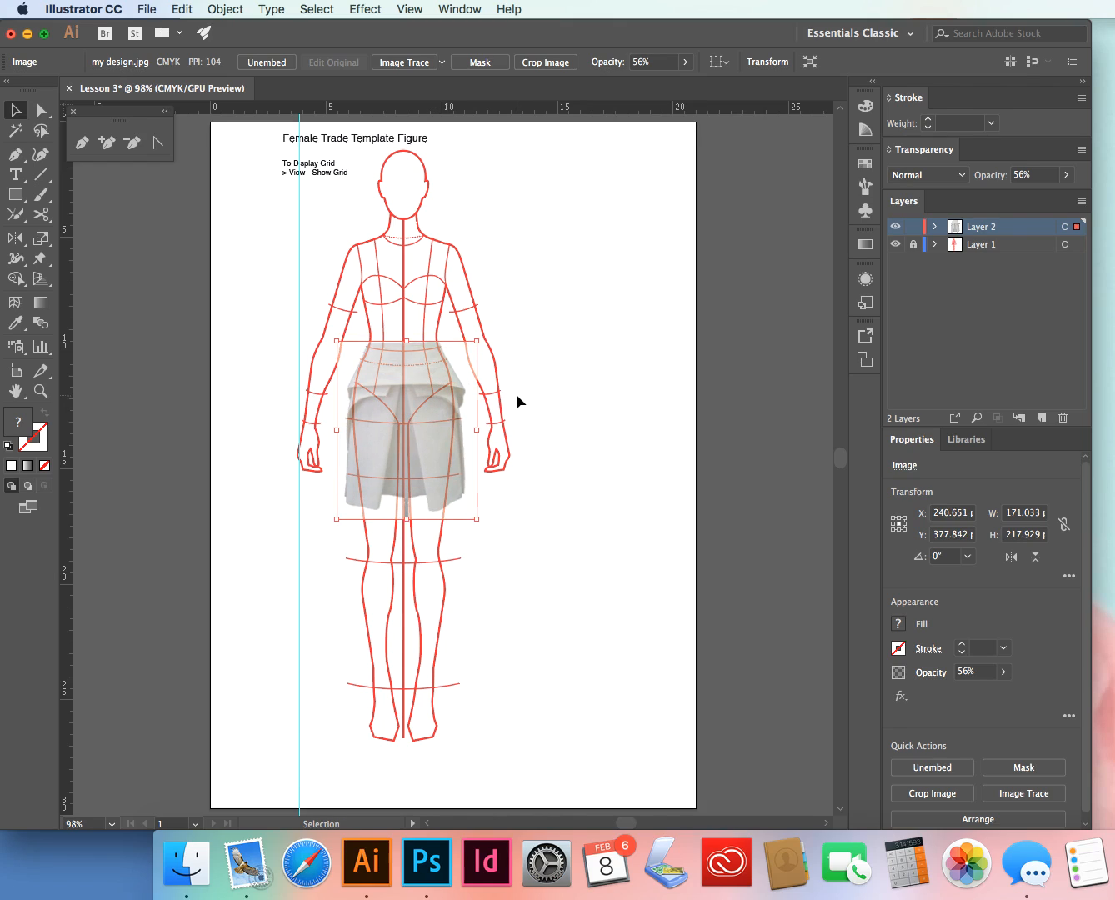
{"action": "key", "text": "Down"}
{"action": "key", "text": "Down"}
{"action": "key", "text": "Down"}
{"action": "key", "text": "Down"}
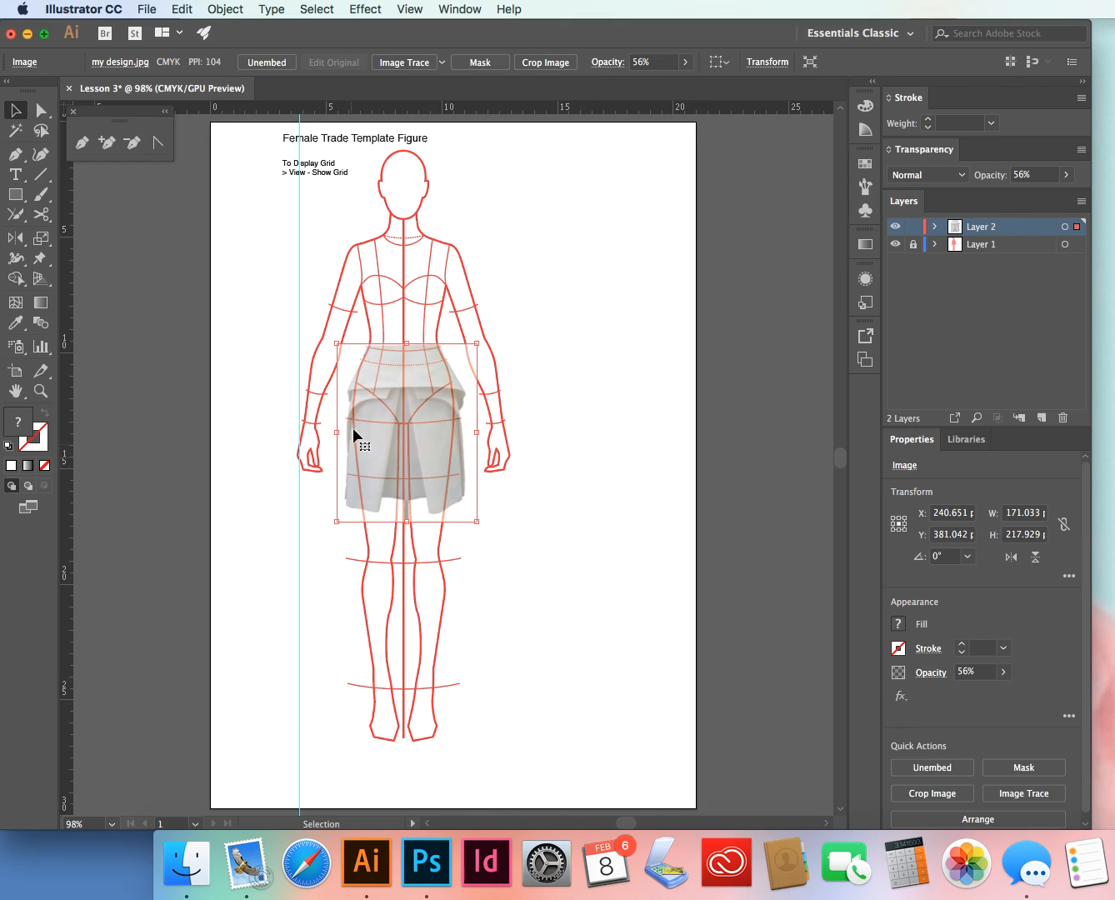
{"action": "key", "text": "Left"}
{"action": "key", "text": "Left"}
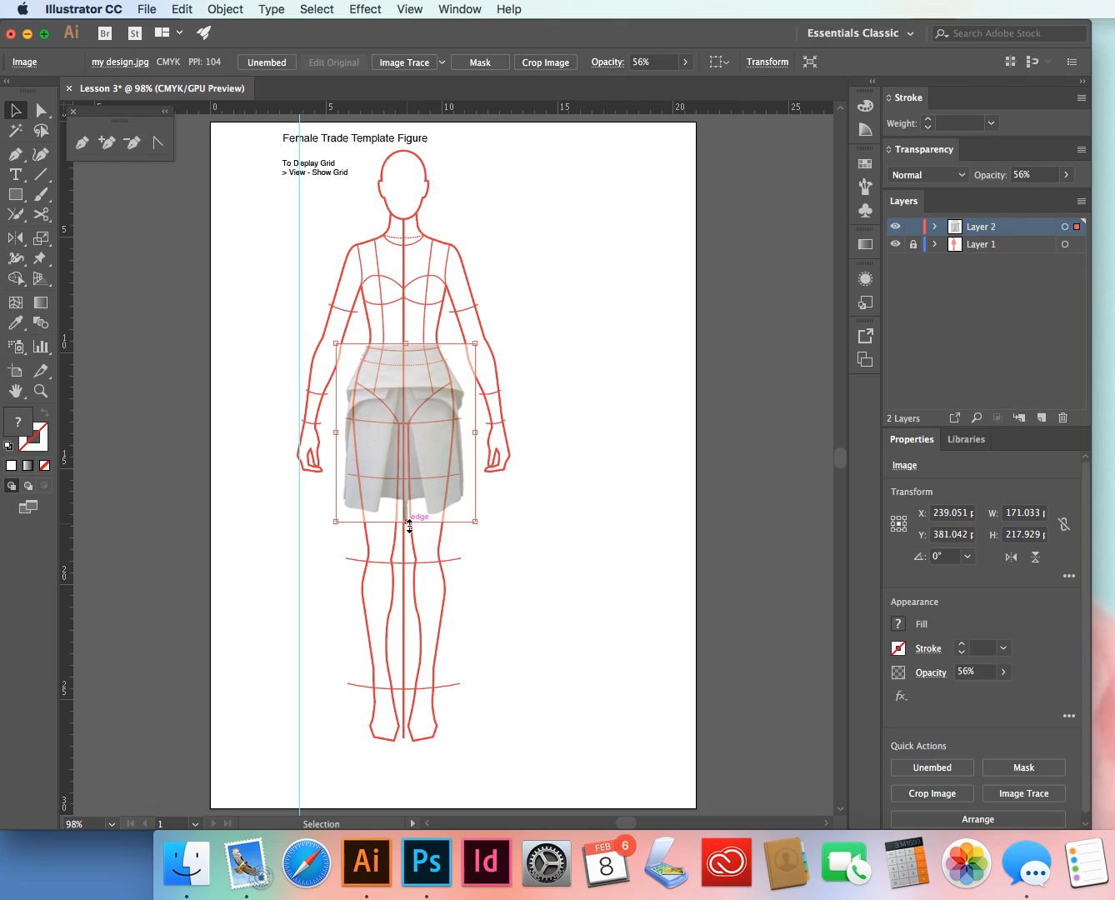
- Stretch the skirt image downward to about 262 pt high, keeping its width, and lock Layer 2
{"action": "left_click_drag", "start_coordinate": [413, 527], "coordinate": [411, 556]}
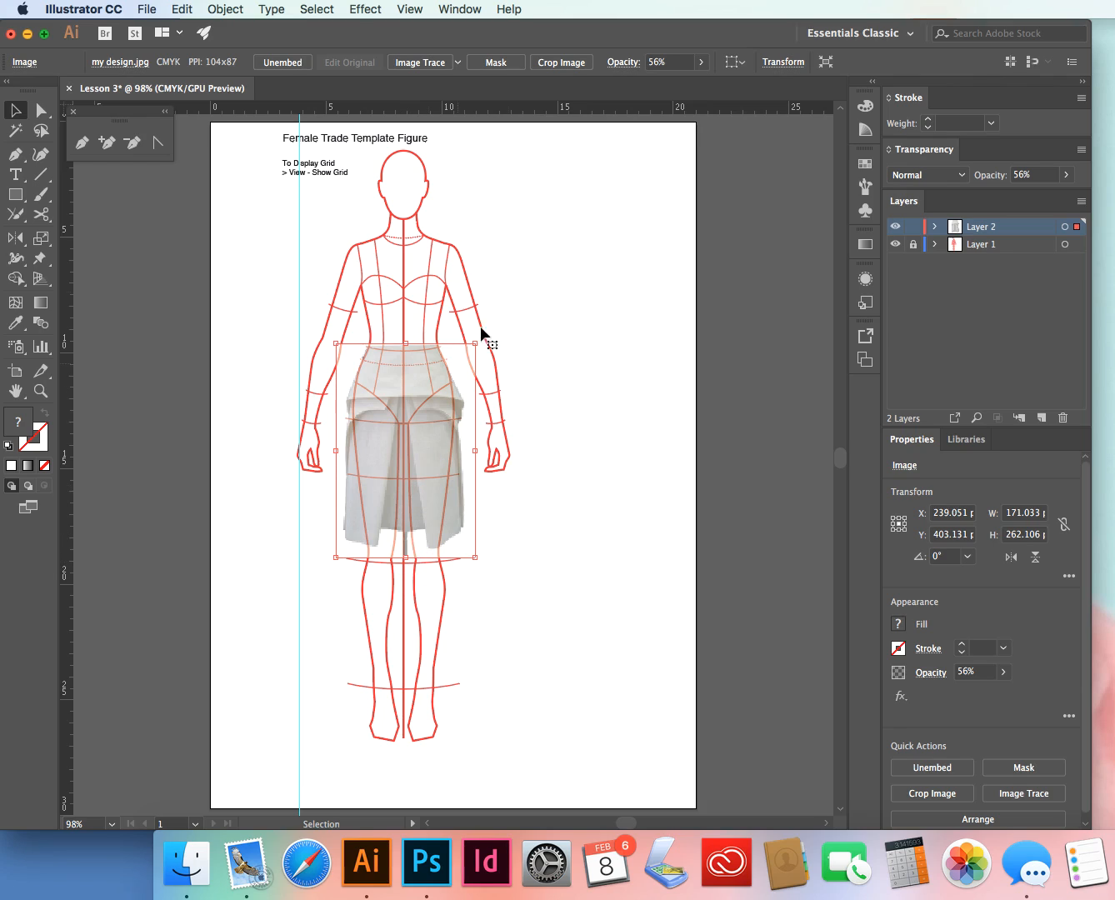
{"action": "left_click", "coordinate": [911, 227]}
- Add a new layer above Layer 2 and name it Draw
{"action": "left_click", "coordinate": [1041, 418]}
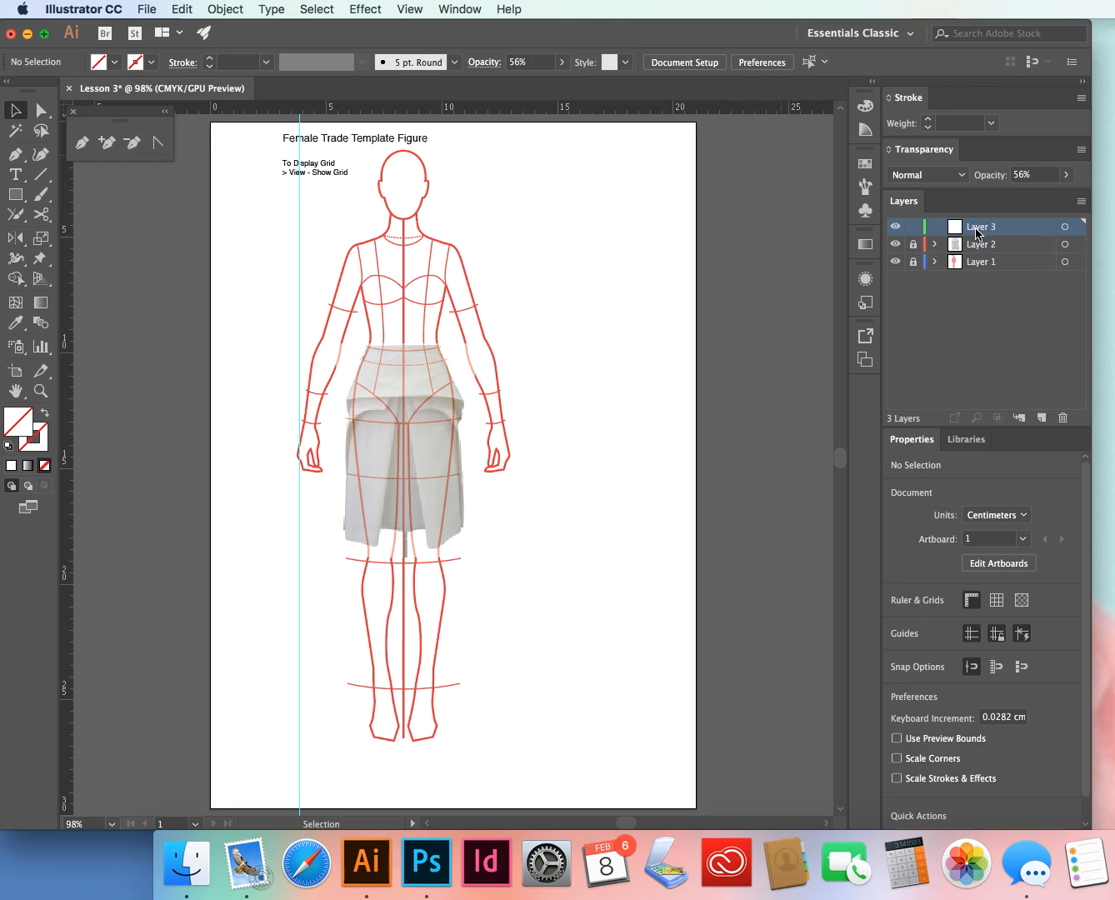
{"action": "double_click", "coordinate": [978, 228]}
{"action": "type", "text": "Draw"}
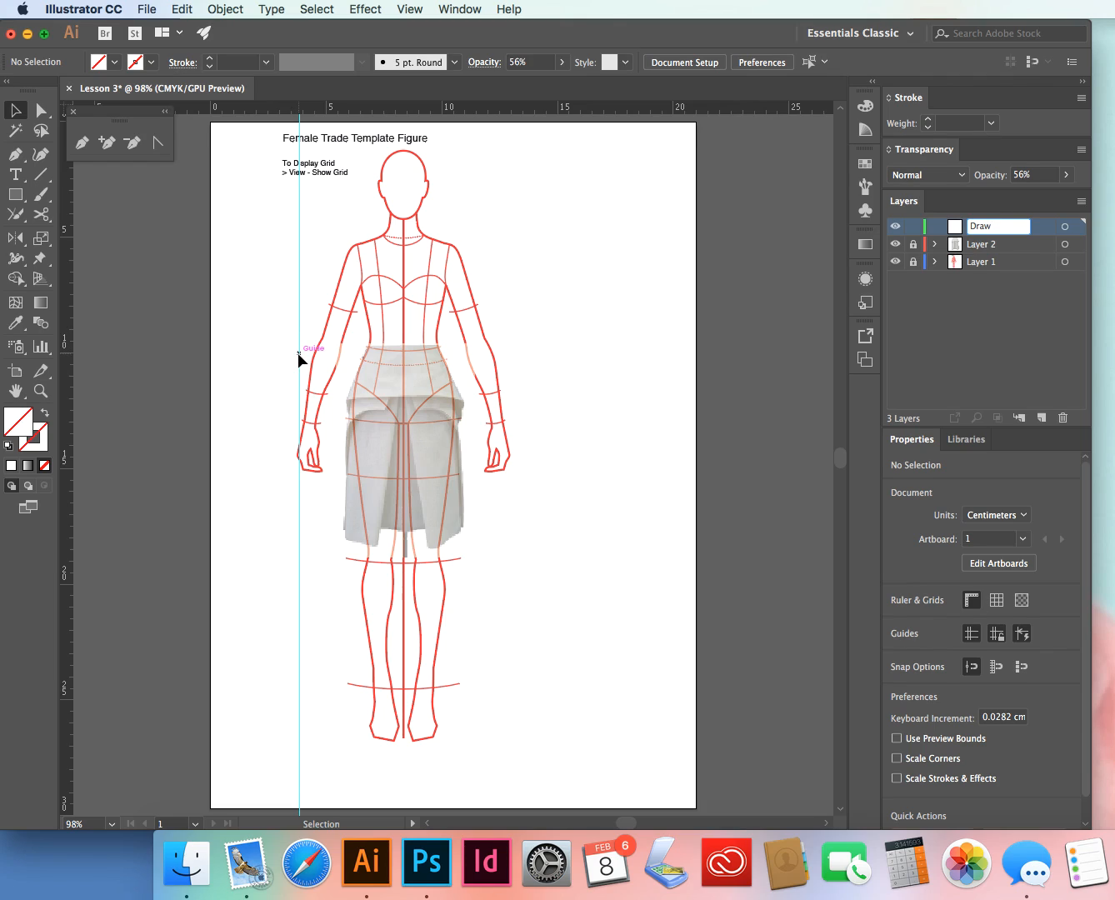
{"action": "key", "text": "Return"}
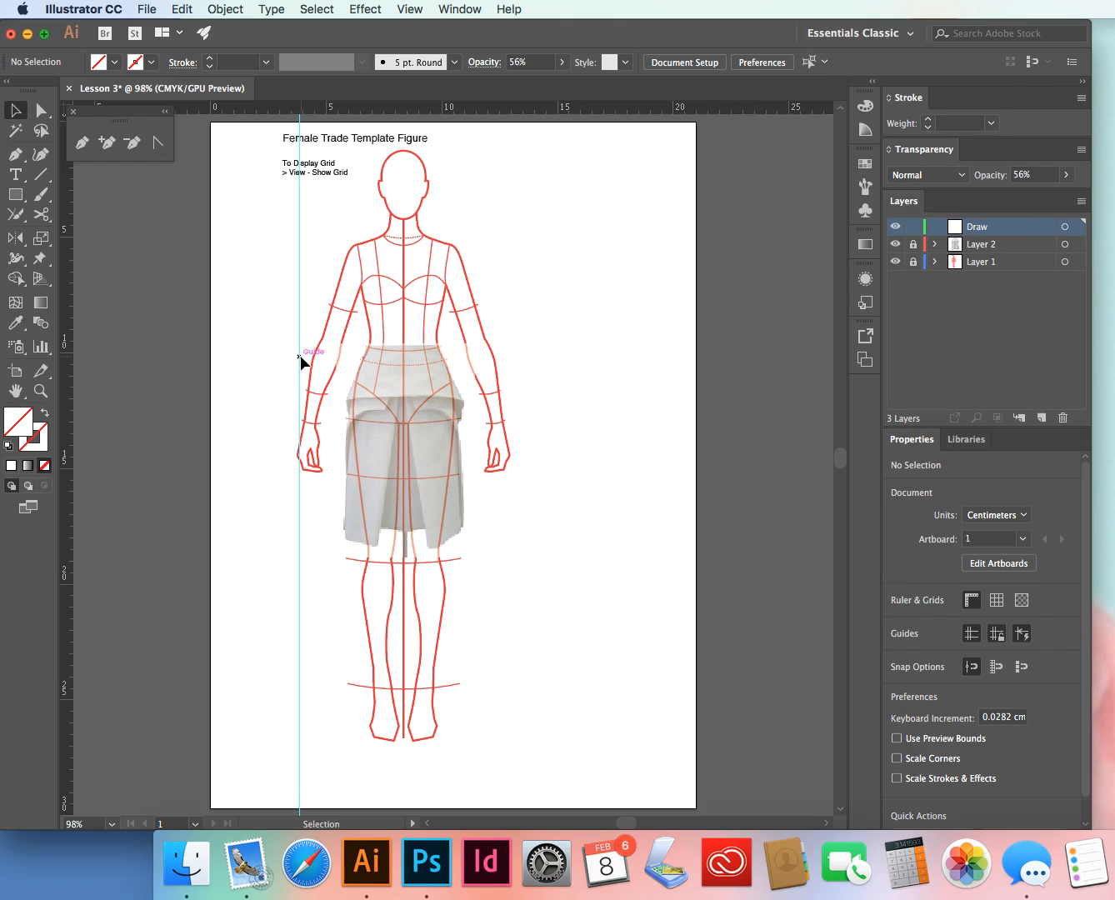
- Try to select the existing vertical guide beside the figure's hand, and check whether the guides are locked
{"action": "left_click", "coordinate": [314, 364]}
{"action": "left_click", "coordinate": [330, 261]}
{"action": "left_click", "coordinate": [321, 235]}
{"action": "left_click", "coordinate": [321, 244]}
{"action": "left_click_drag", "start_coordinate": [282, 205], "coordinate": [326, 241]}
{"action": "left_click", "coordinate": [408, 10]}
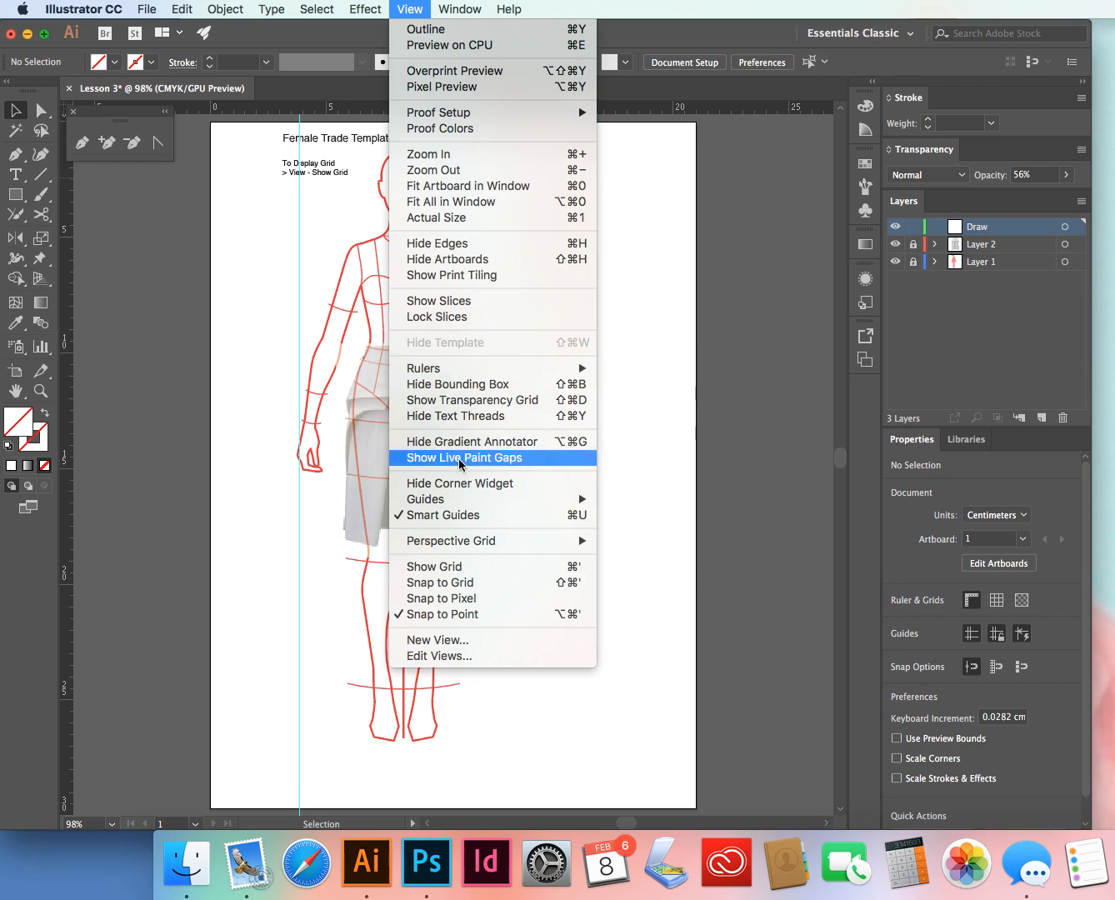
{"action": "mouse_move", "coordinate": [470, 500]}
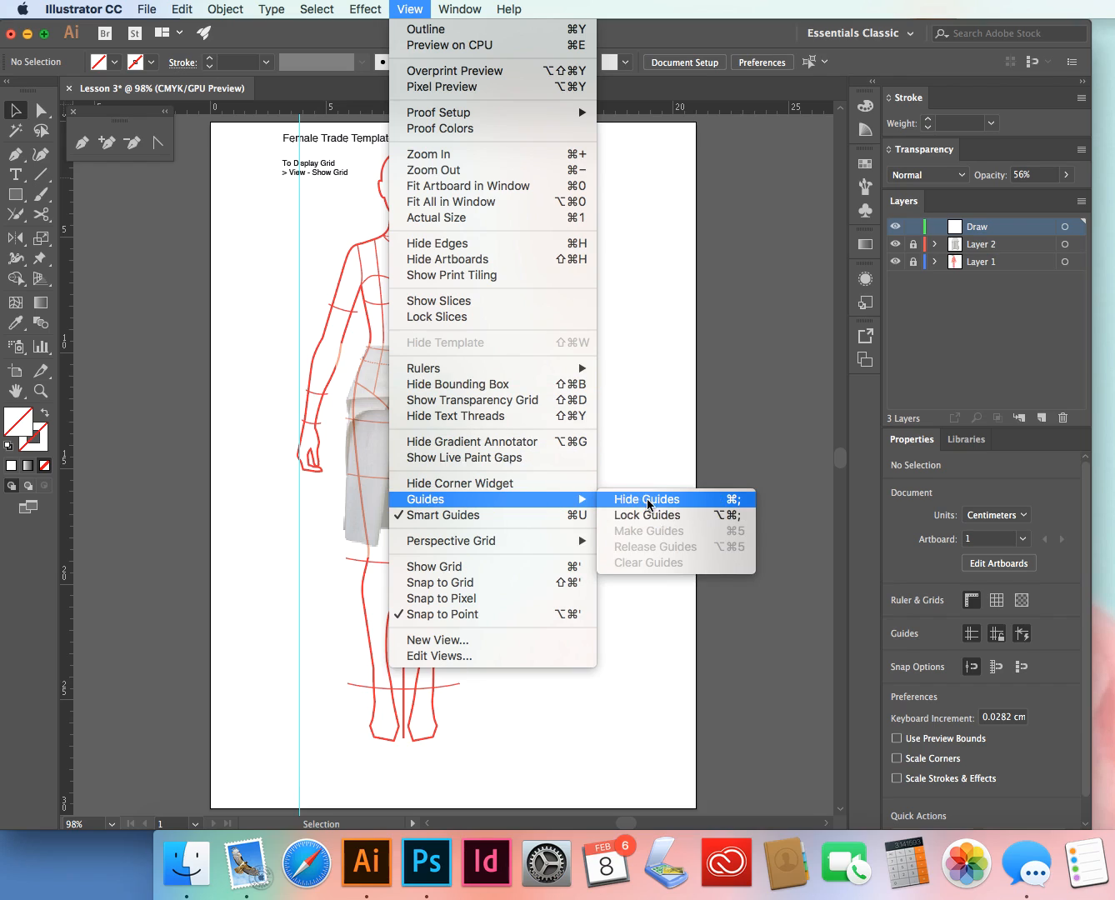
{"action": "left_click", "coordinate": [584, 502]}
{"action": "left_click", "coordinate": [313, 331]}
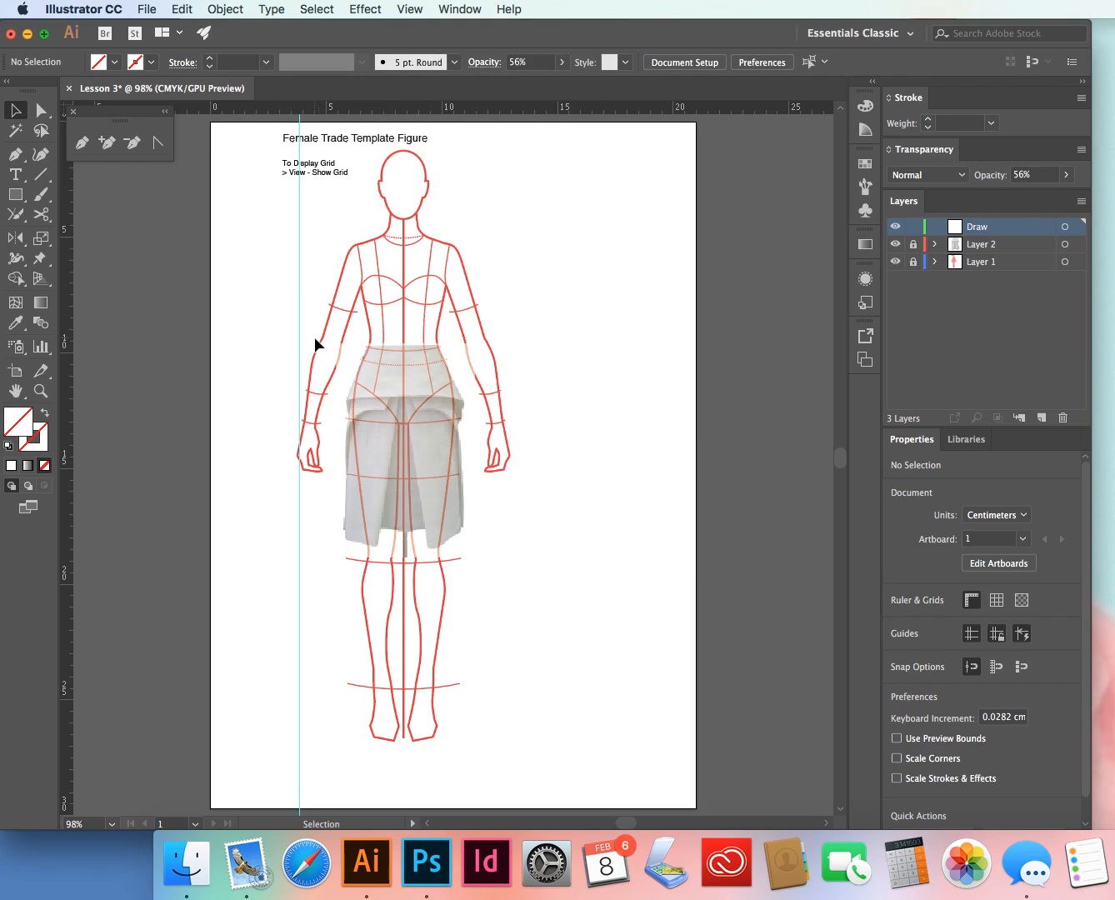
- Place a vertical guide along the figure's centre front line at about X 8.34 cm
{"action": "left_click_drag", "start_coordinate": [62, 310], "coordinate": [404, 317]}
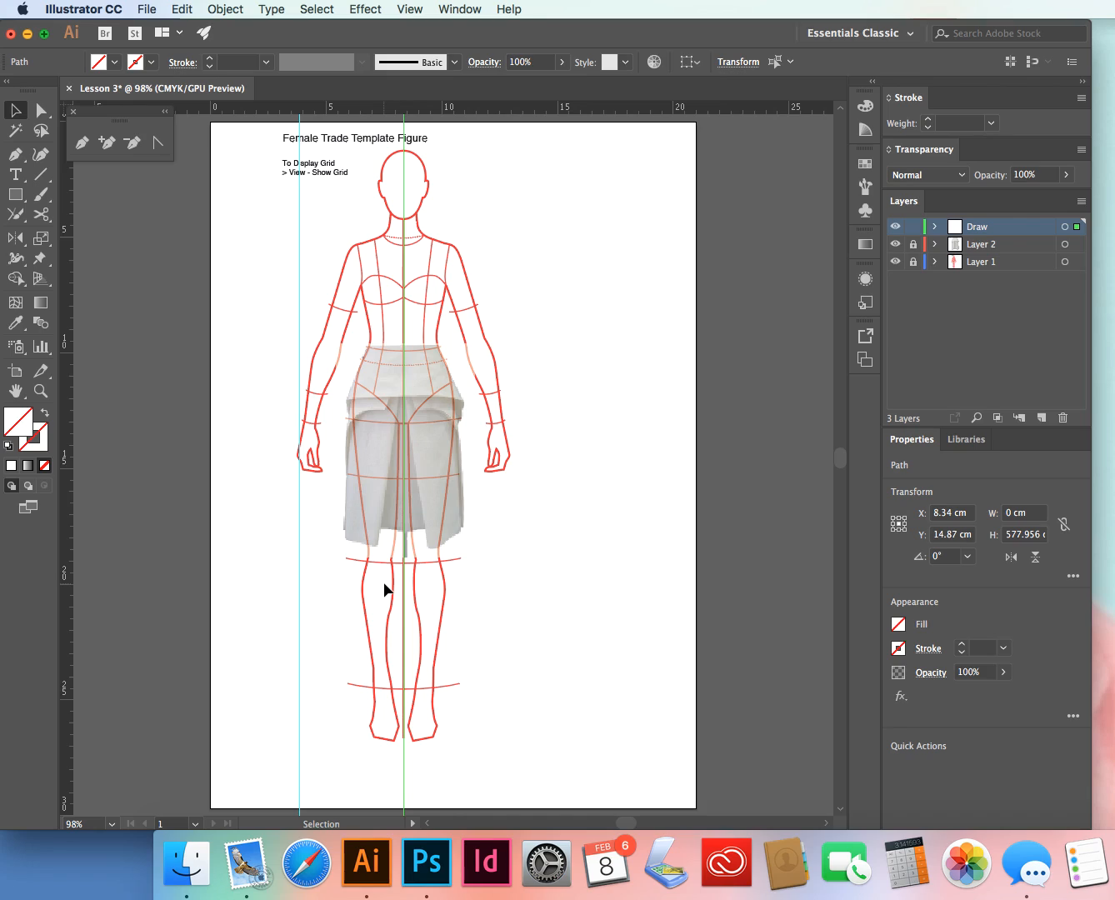
- Try to move the guide beside the figure's hand with Layer 2 and Layer 1 unlocked, and relock both layers
{"action": "left_click", "coordinate": [912, 245]}
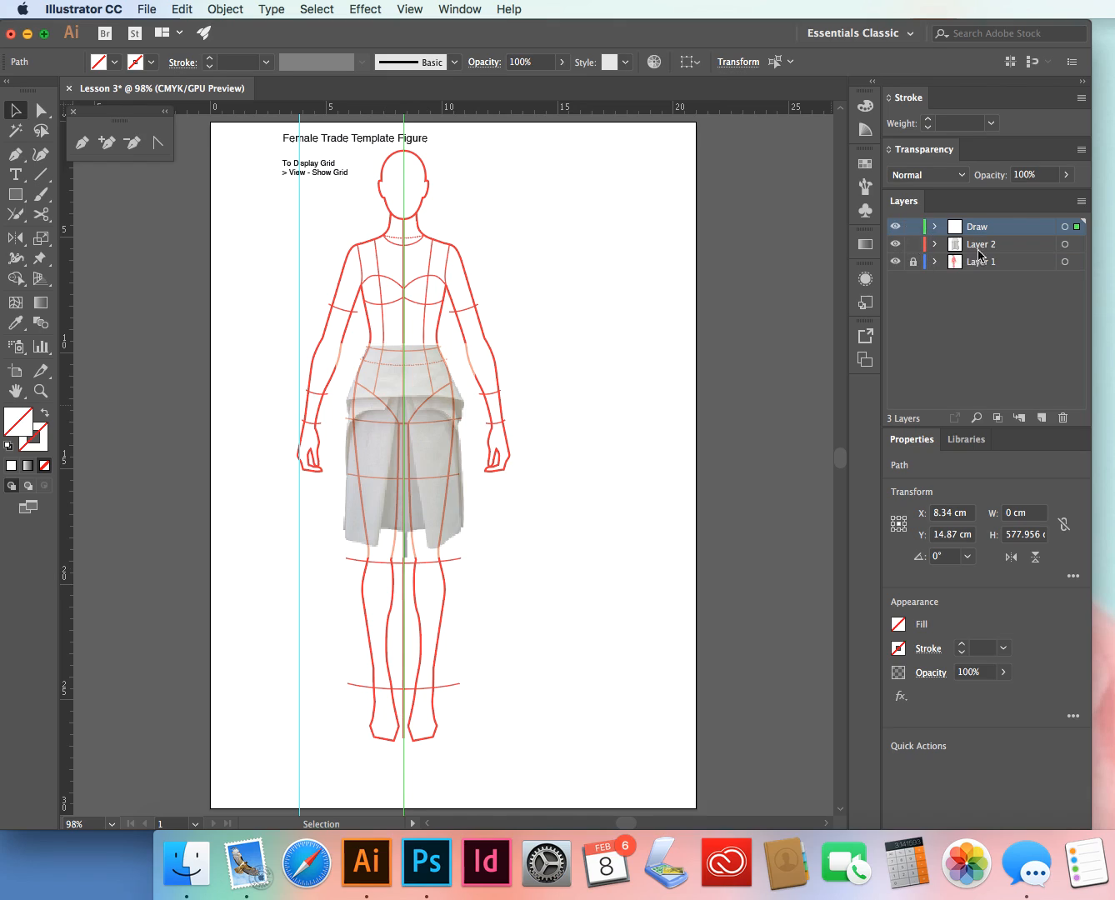
{"action": "left_click", "coordinate": [1036, 246]}
{"action": "left_click_drag", "start_coordinate": [298, 295], "coordinate": [309, 300]}
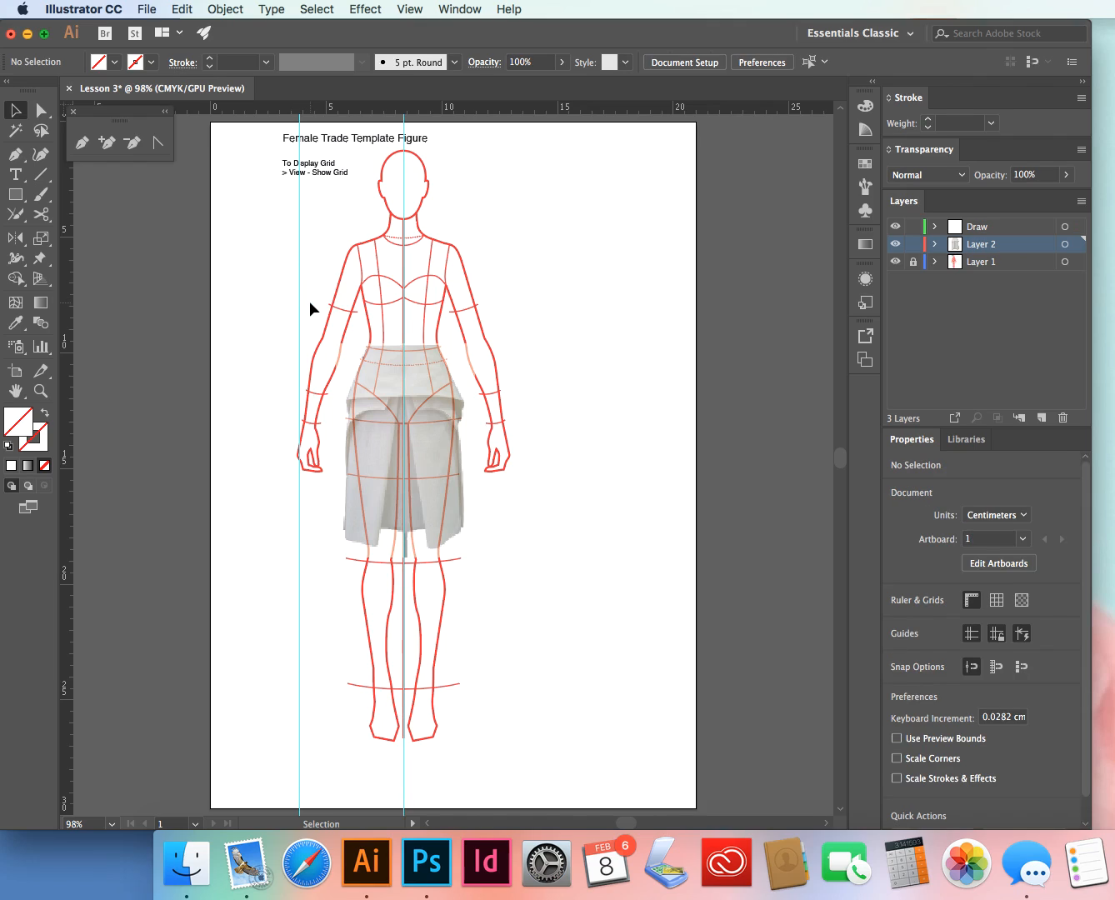
{"action": "left_click", "coordinate": [914, 261]}
{"action": "left_click", "coordinate": [1016, 265]}
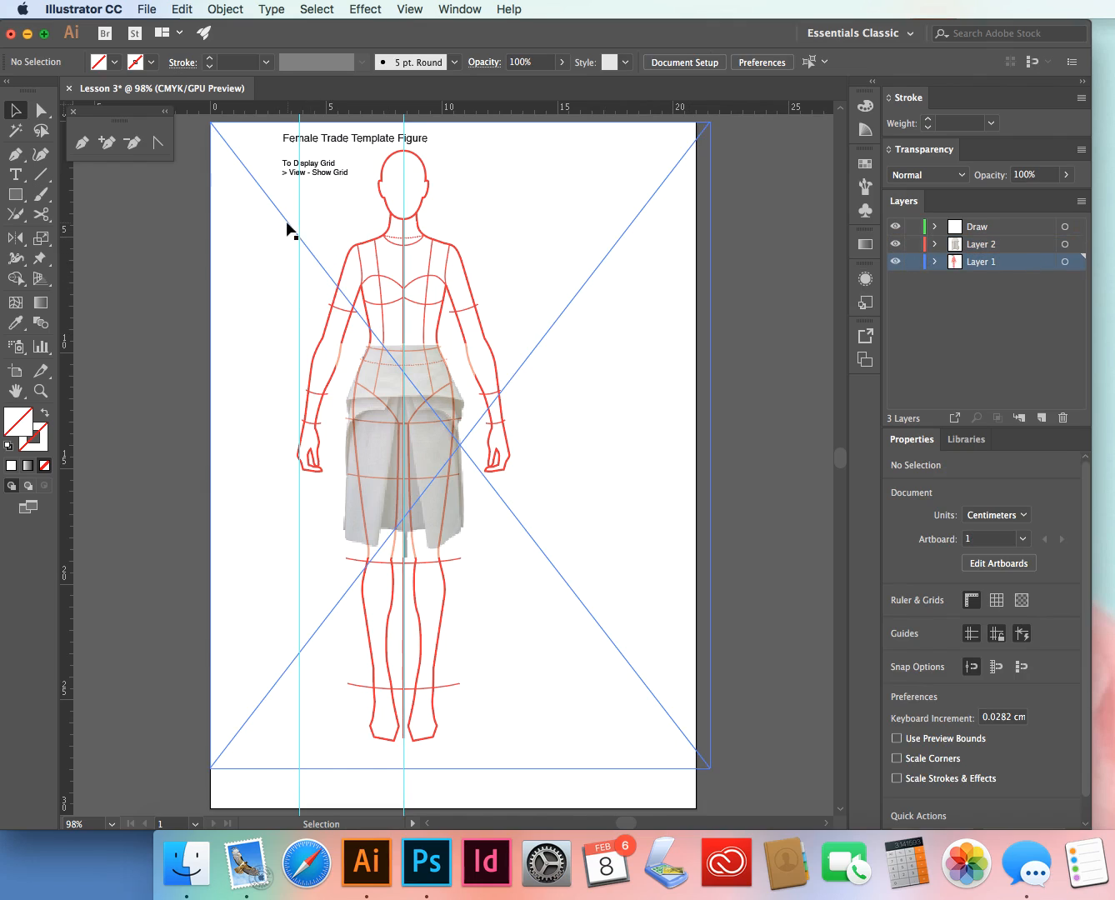
{"action": "left_click_drag", "start_coordinate": [297, 246], "coordinate": [303, 252]}
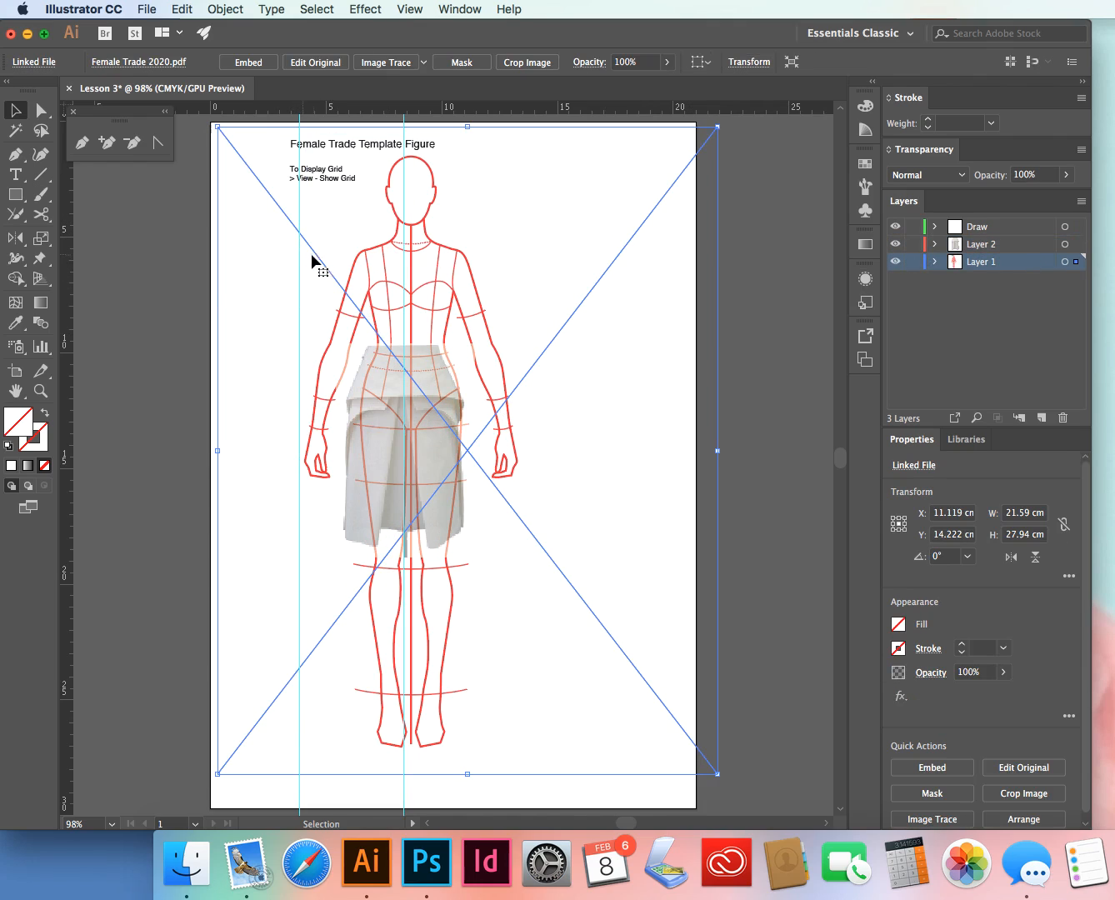
{"action": "key", "text": "super+z"}
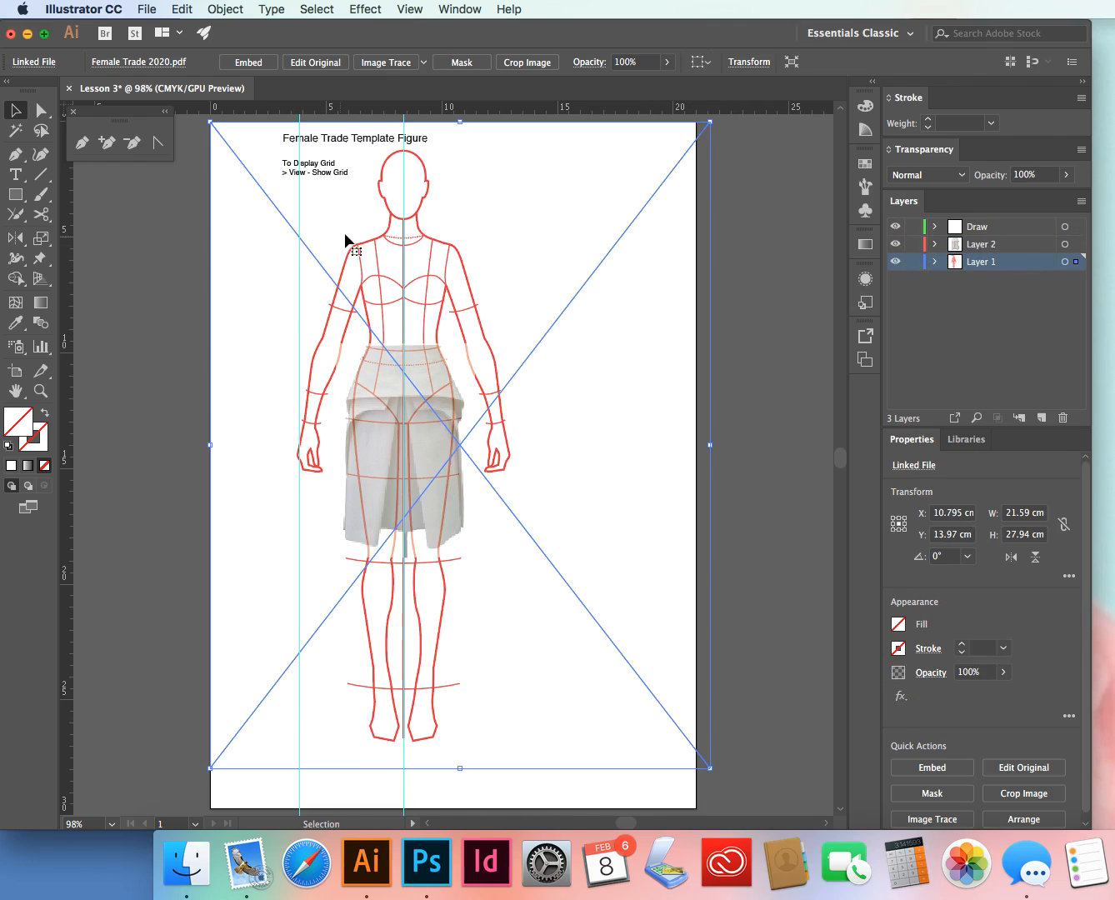
{"action": "left_click", "coordinate": [912, 262]}
{"action": "left_click", "coordinate": [913, 243]}
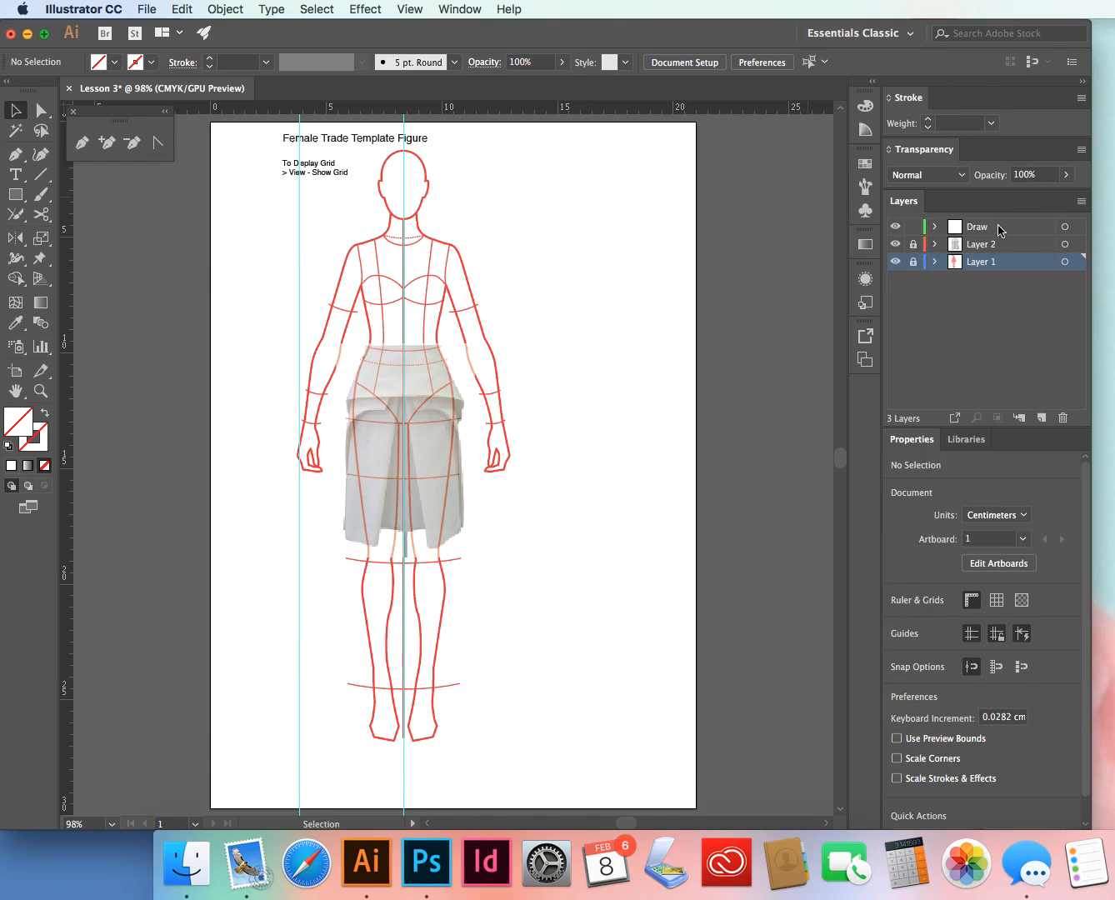
- Make the Draw layer active and set the stroke colour to black
{"action": "left_click", "coordinate": [1001, 231]}
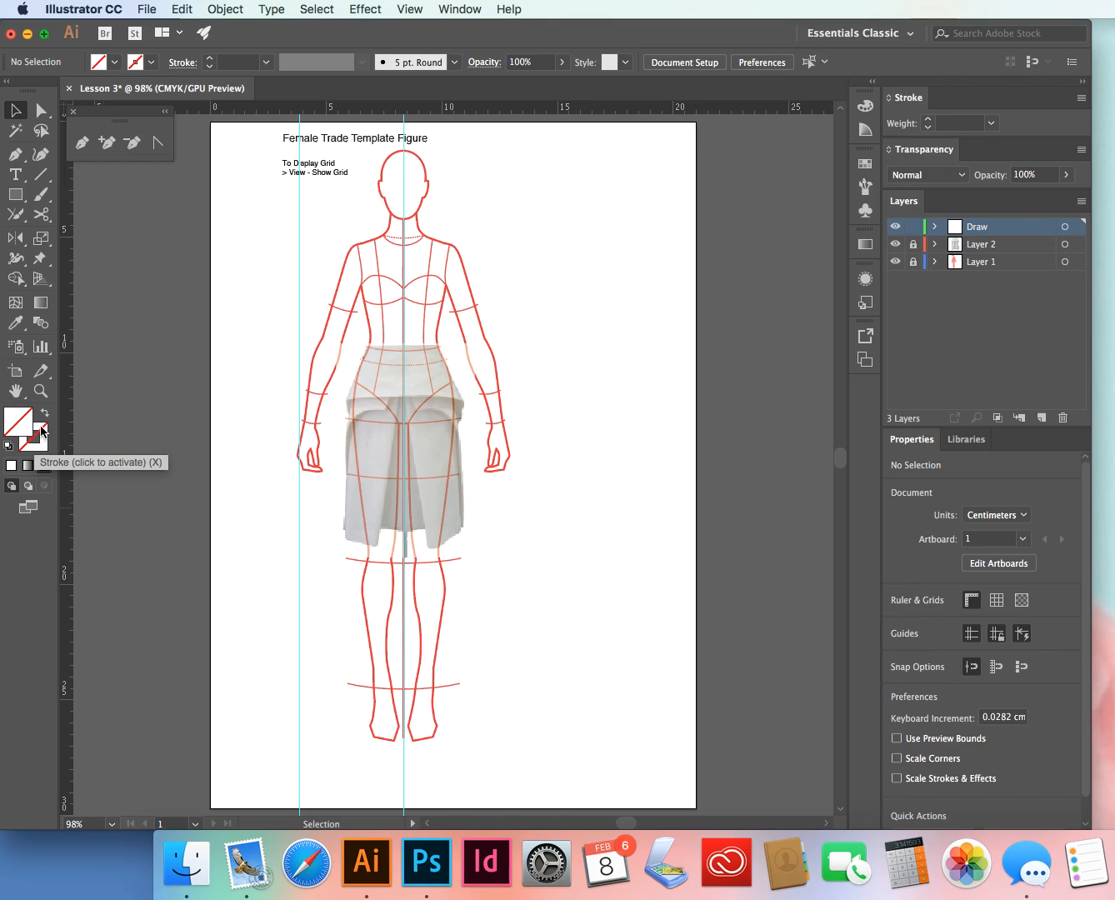
{"action": "left_click", "coordinate": [40, 444]}
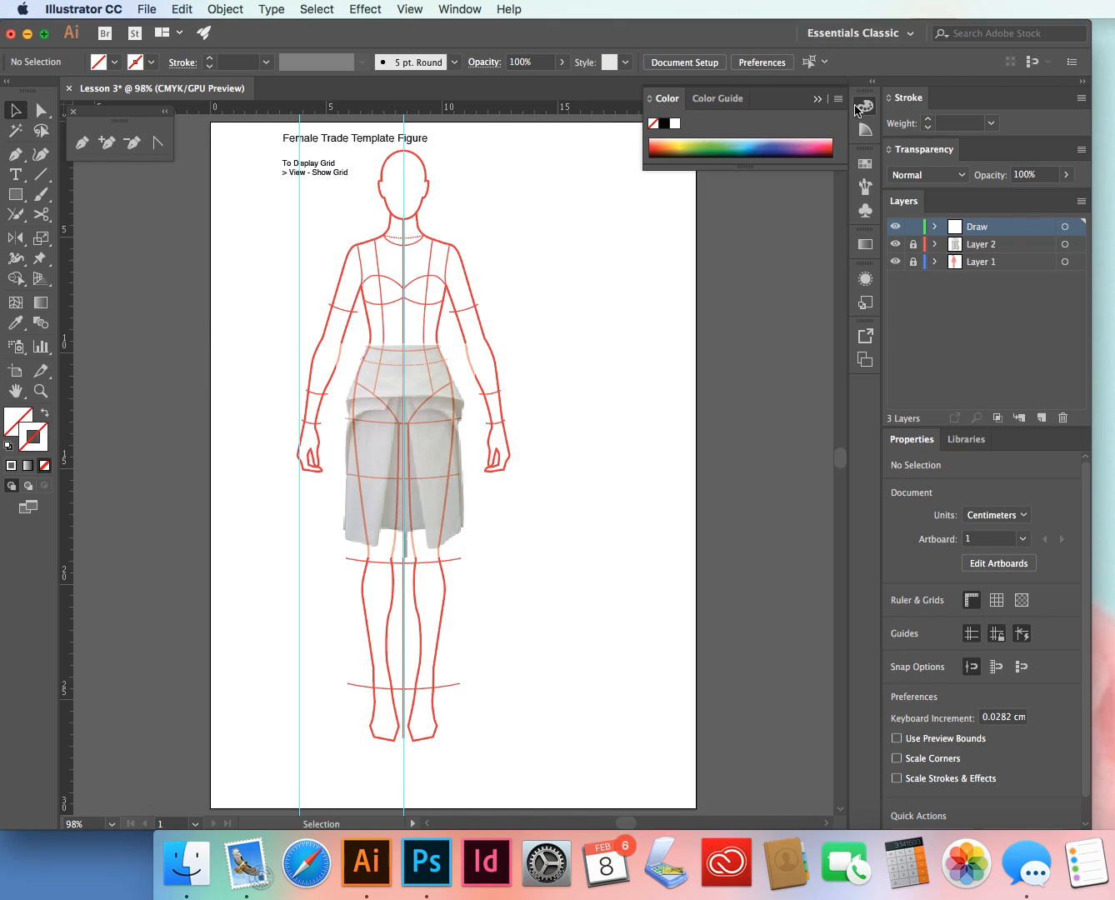
{"action": "left_click", "coordinate": [663, 124]}
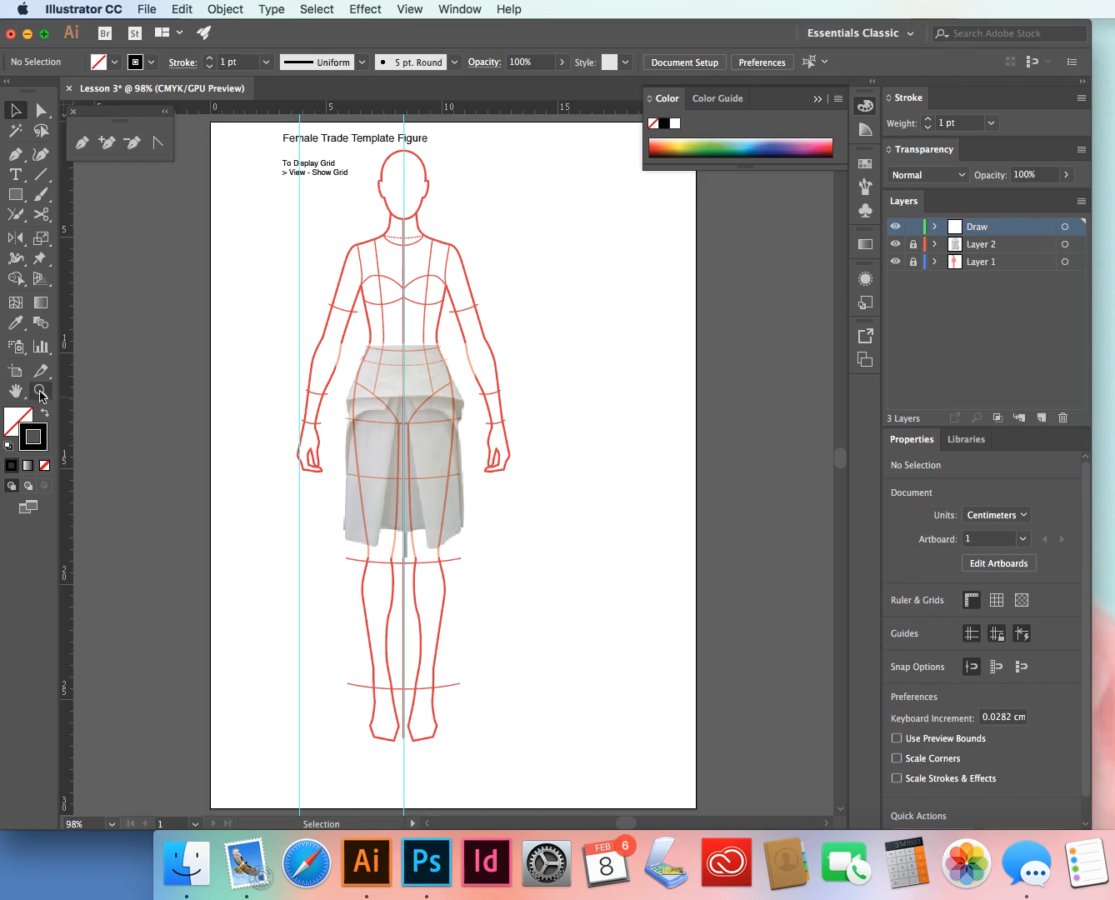
- Zoom in on the skirt image so it fills the view from the figure's waist to the knees
{"action": "left_click", "coordinate": [40, 391]}
{"action": "left_click_drag", "start_coordinate": [337, 349], "coordinate": [514, 429]}
{"action": "key", "text": "space"}
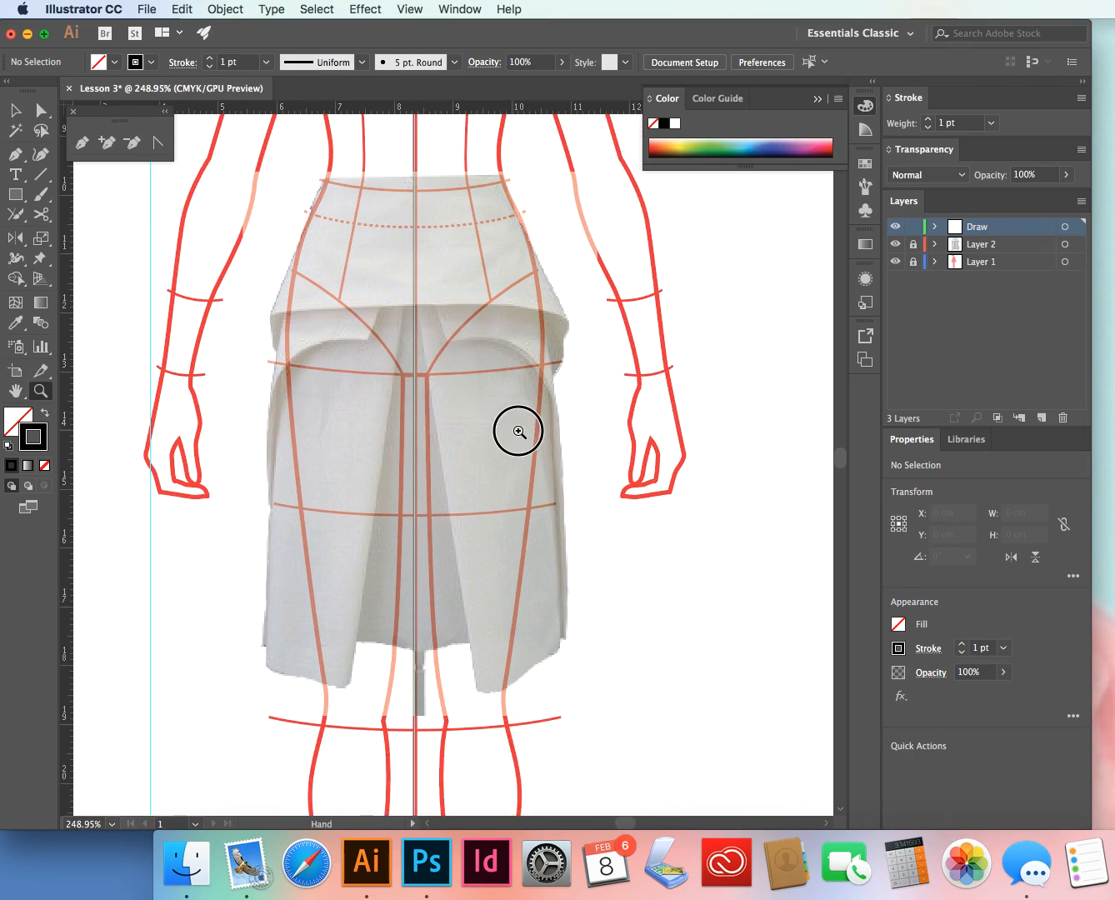